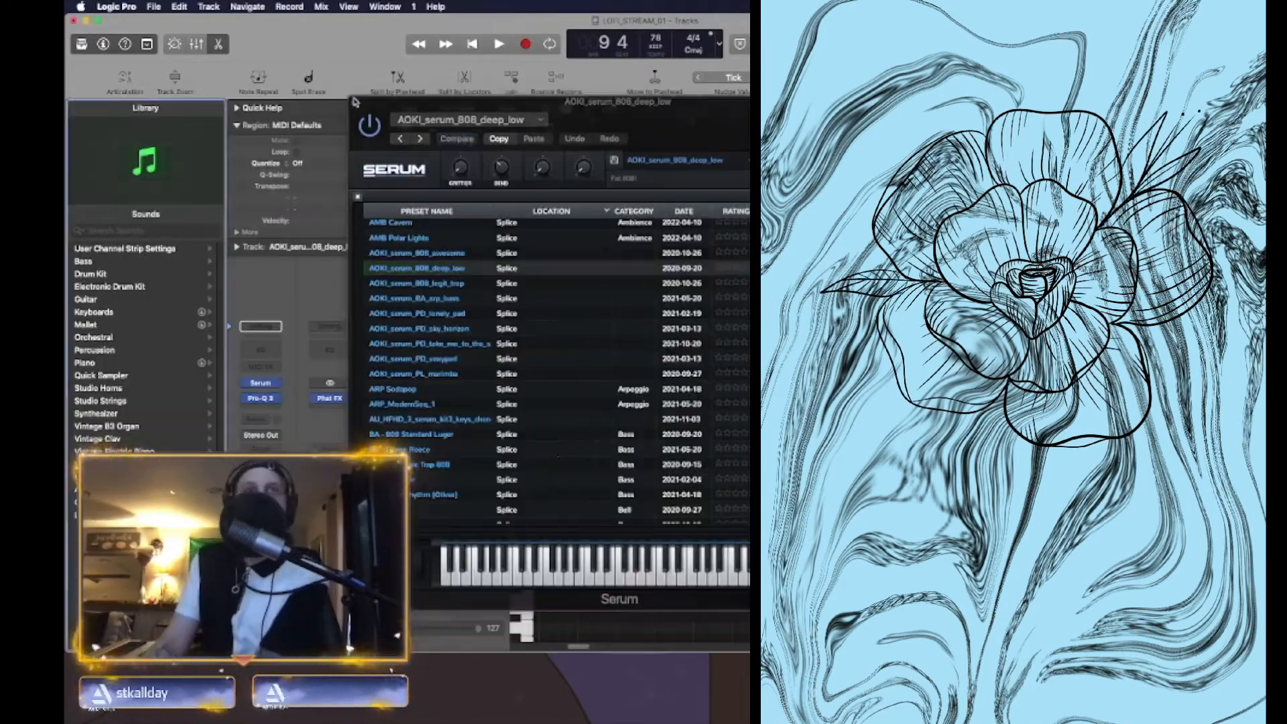
- Close the Serum plug-in and add a new track to the project
left_click(355, 102)
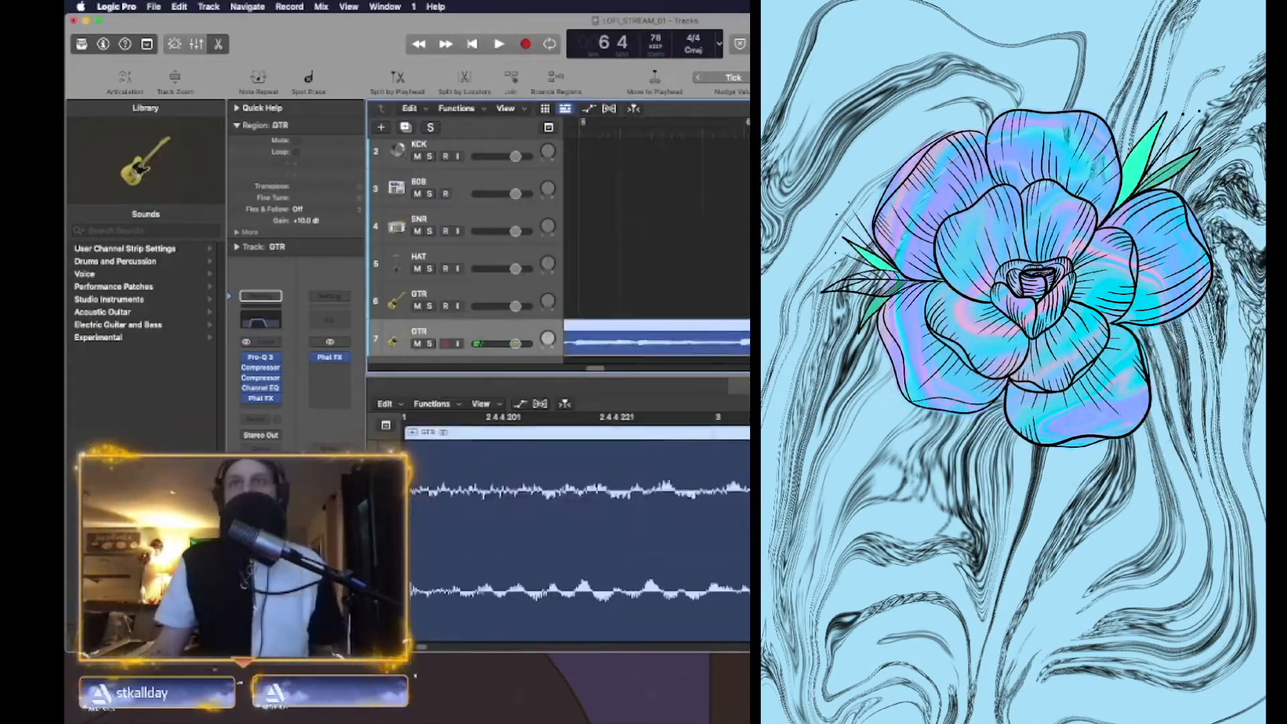
key("space")
key("alt+super+n")
key("Return")
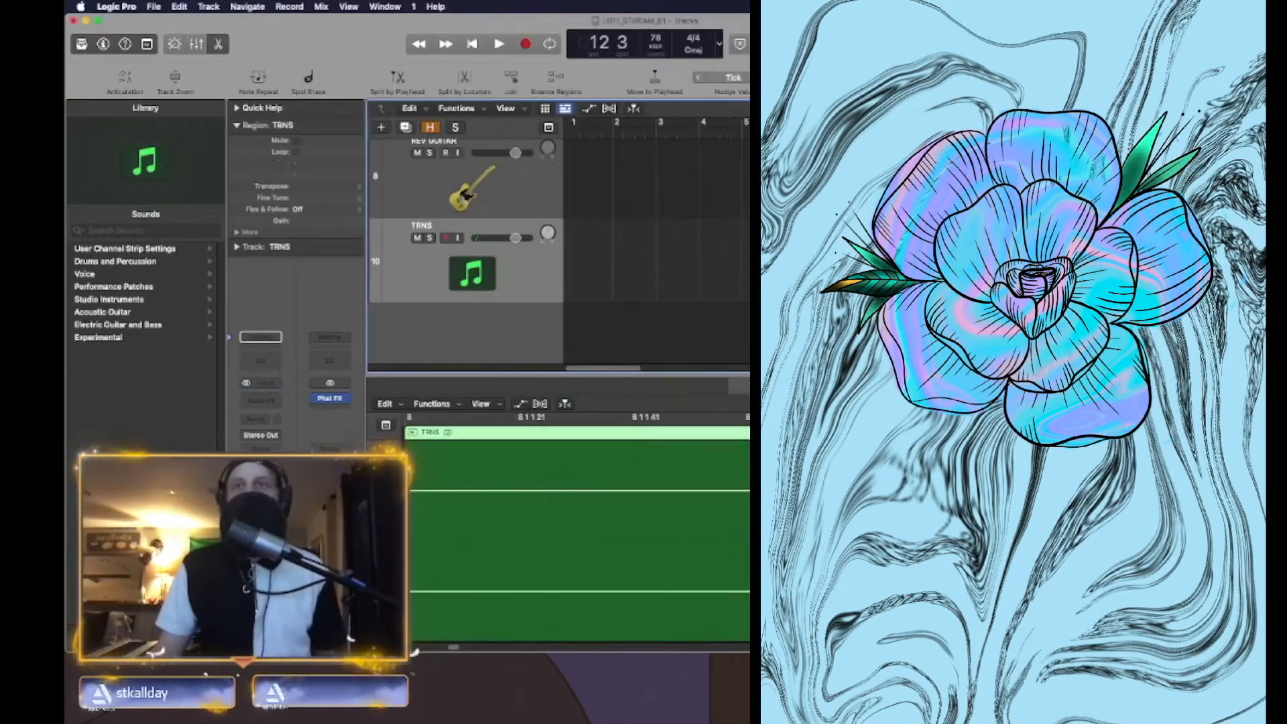
- Switch to Splice and search the samples for "wind chimes"
key("space")
key("space")
type("wind chimes")
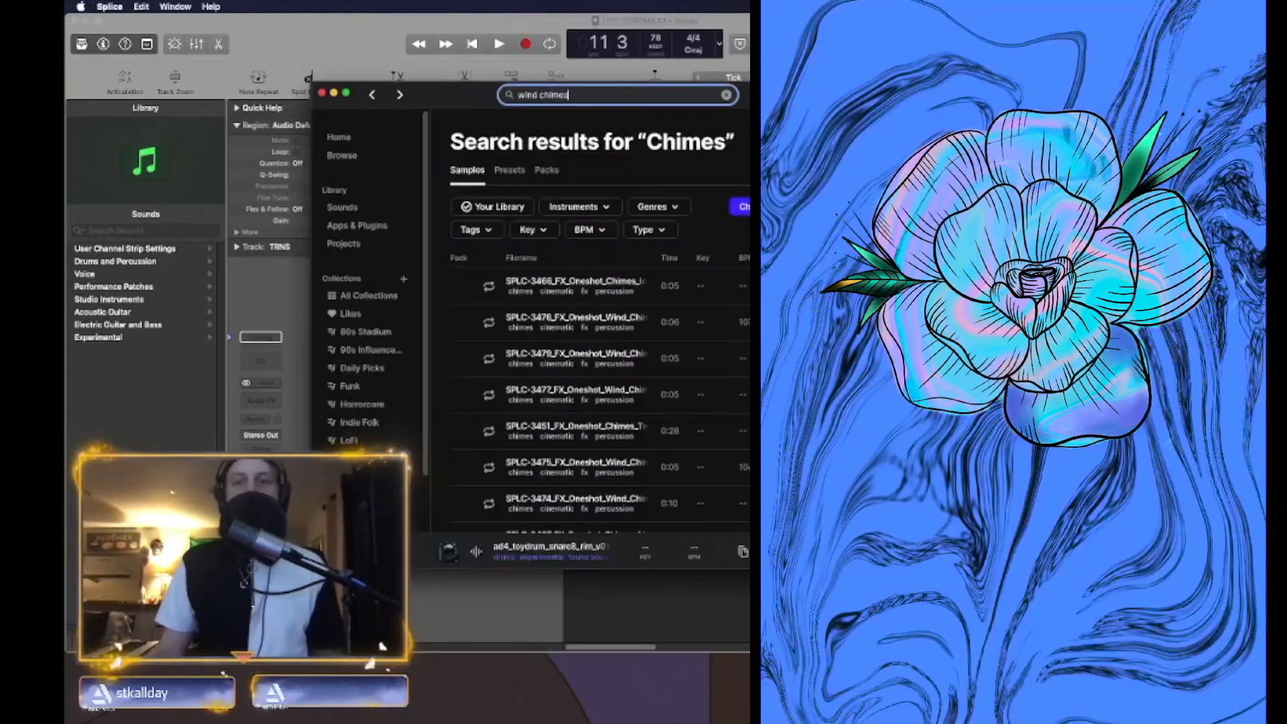
key("Return")
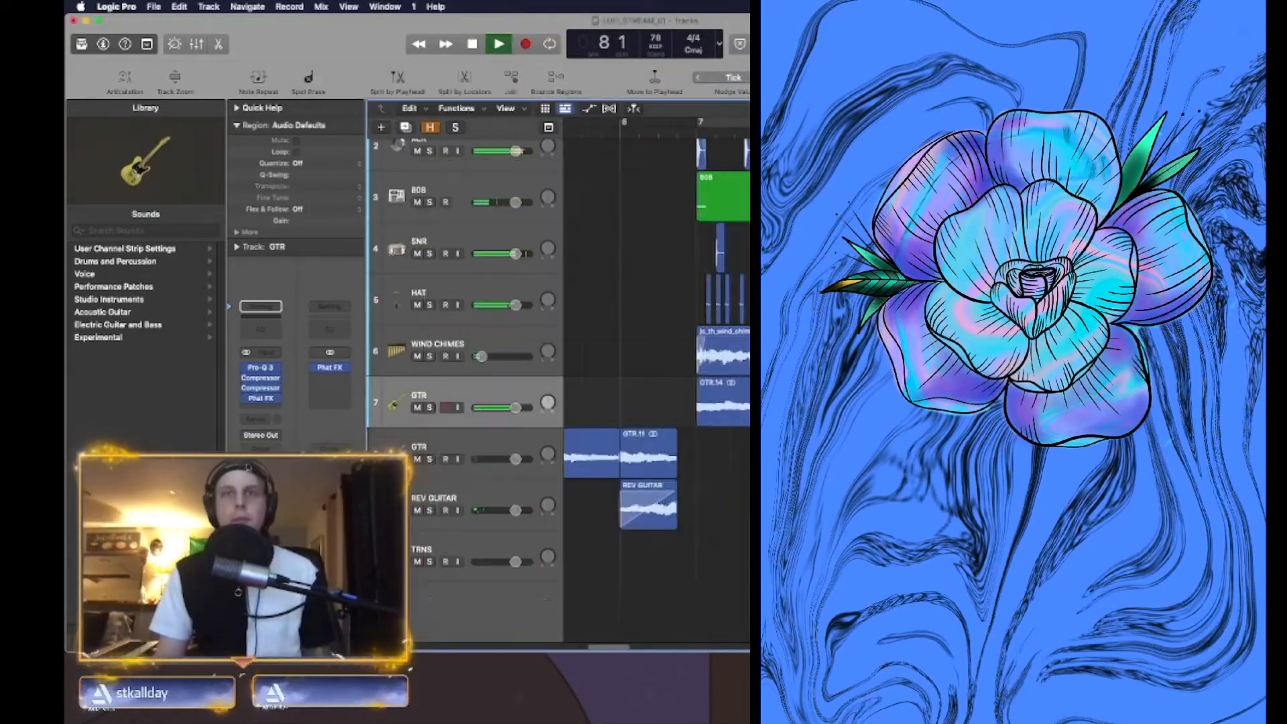
- Play back the arrangement repeatedly to audition the guitar, keys, keys fill and drum tracks
key("space")
key("space")
key("space")
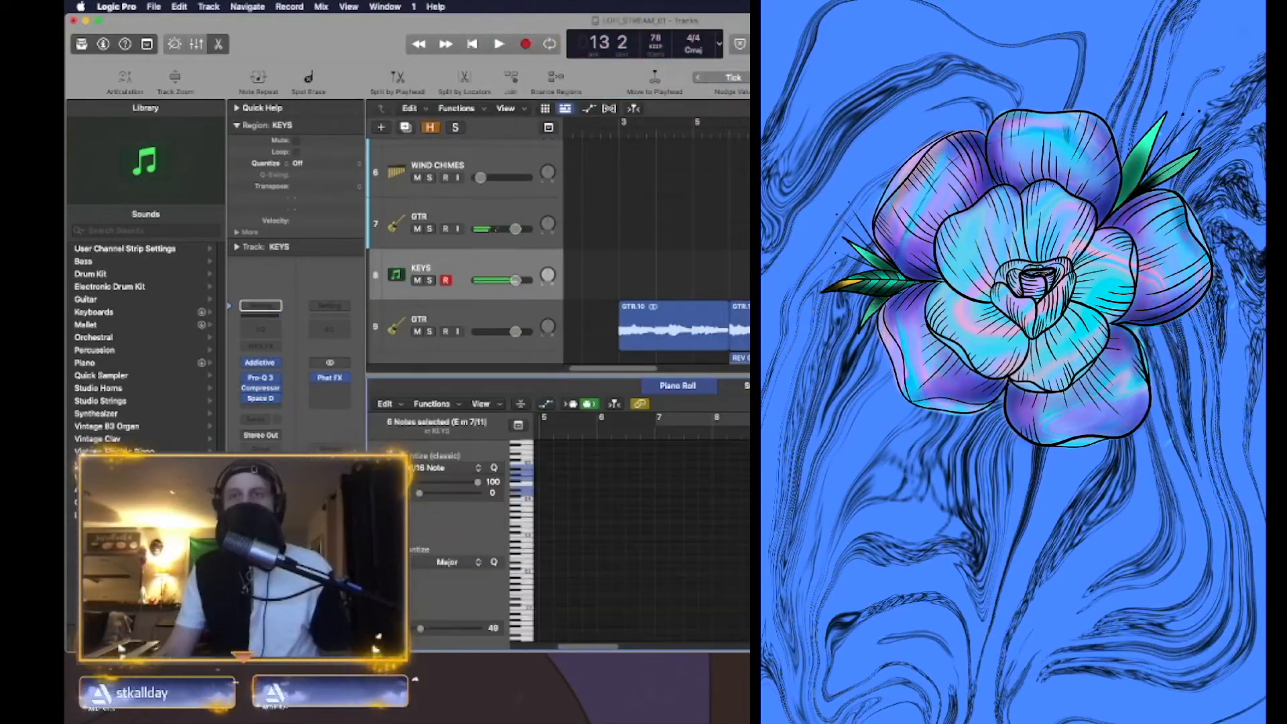
key("space")
key("space")
key("space")
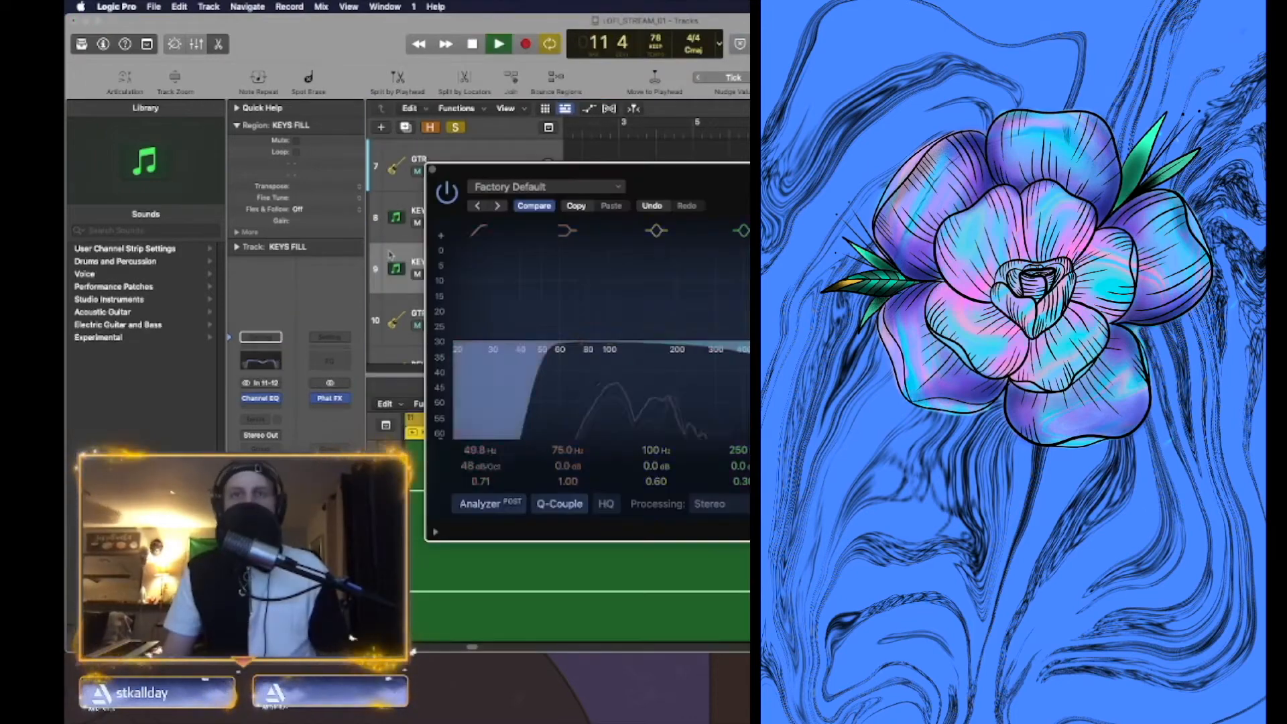
key("space")
key("space")
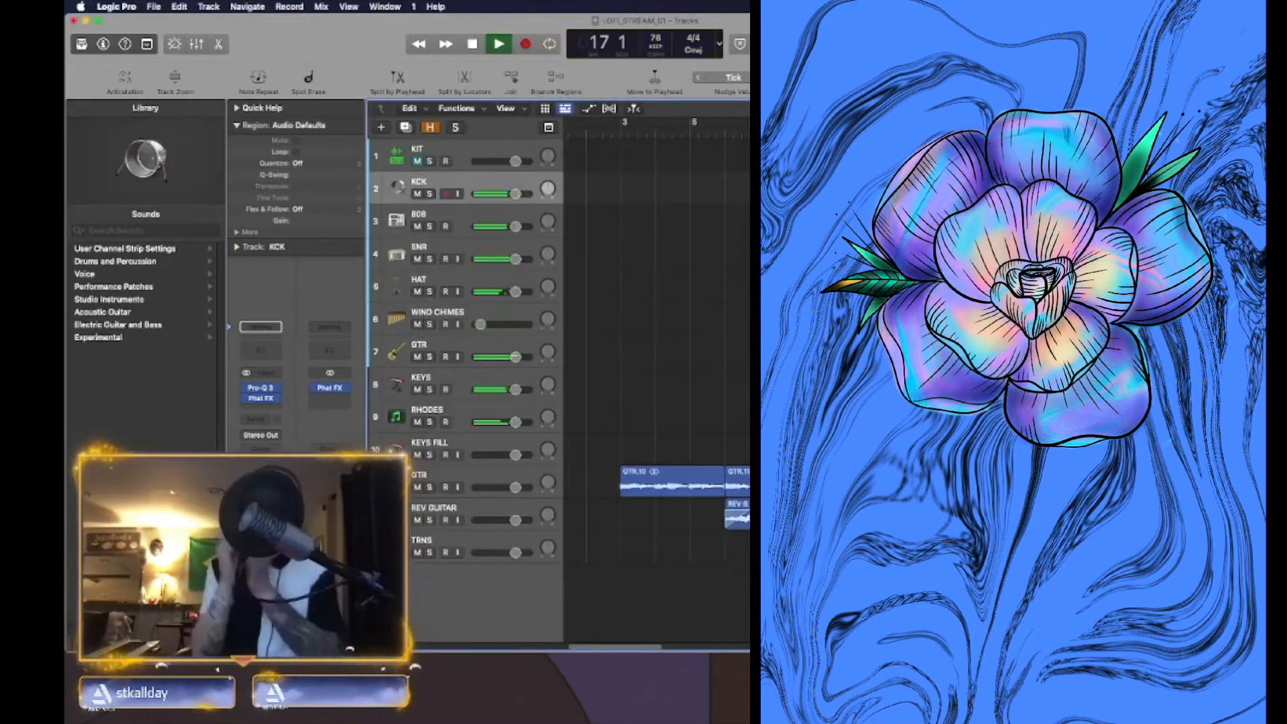
key("r")
key("space")
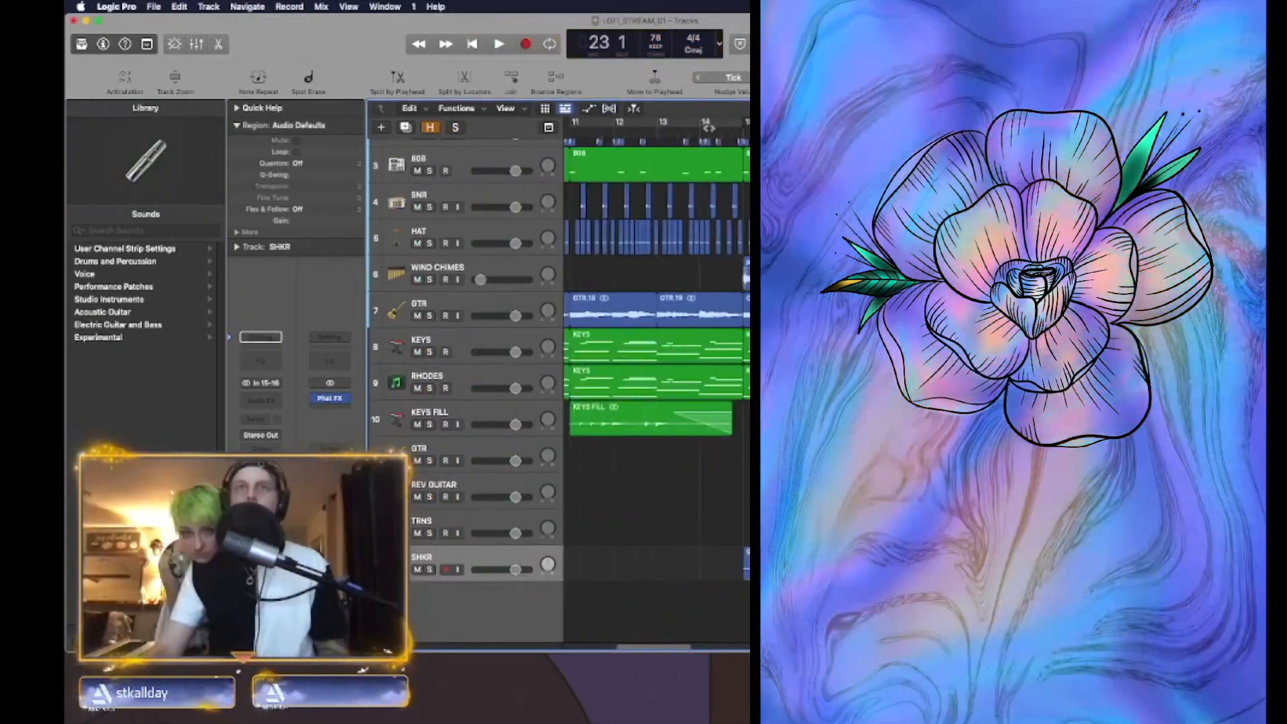
- Check the mixer and listen to the arrangement with the shaker and snare tracks
key("x")
key("space")
key("x")
key("space")
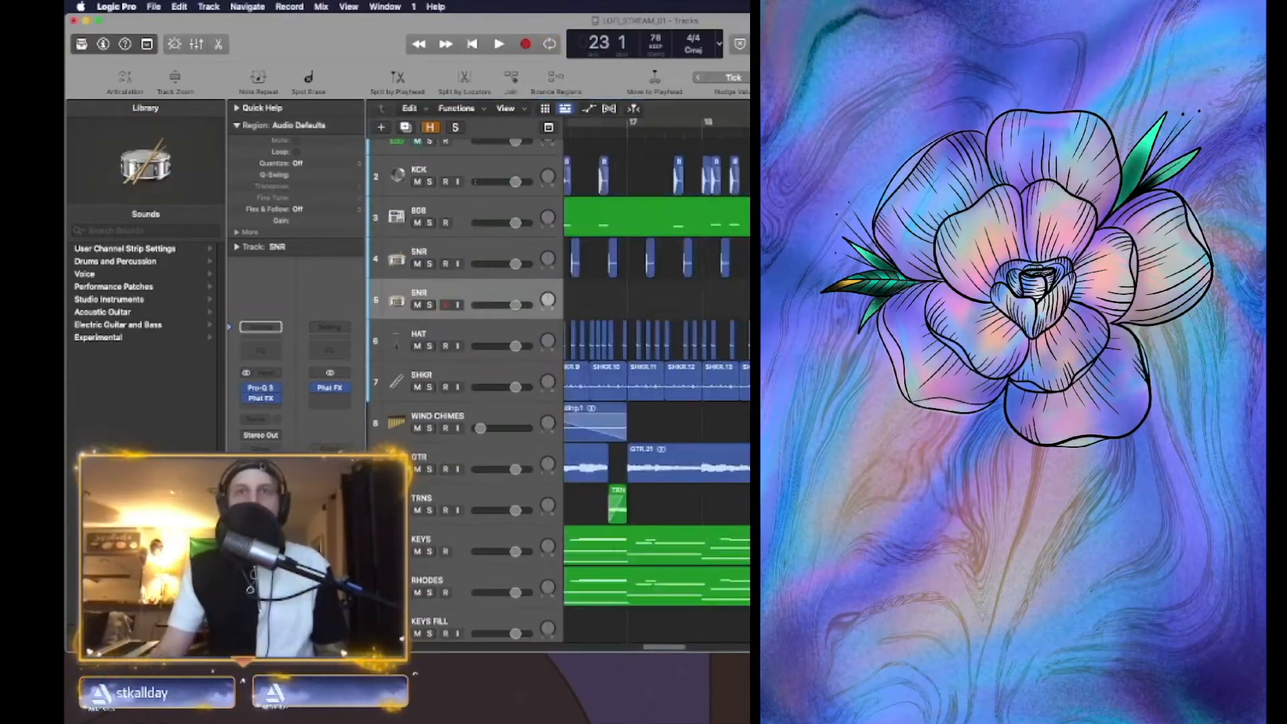
key("space")
key("x")
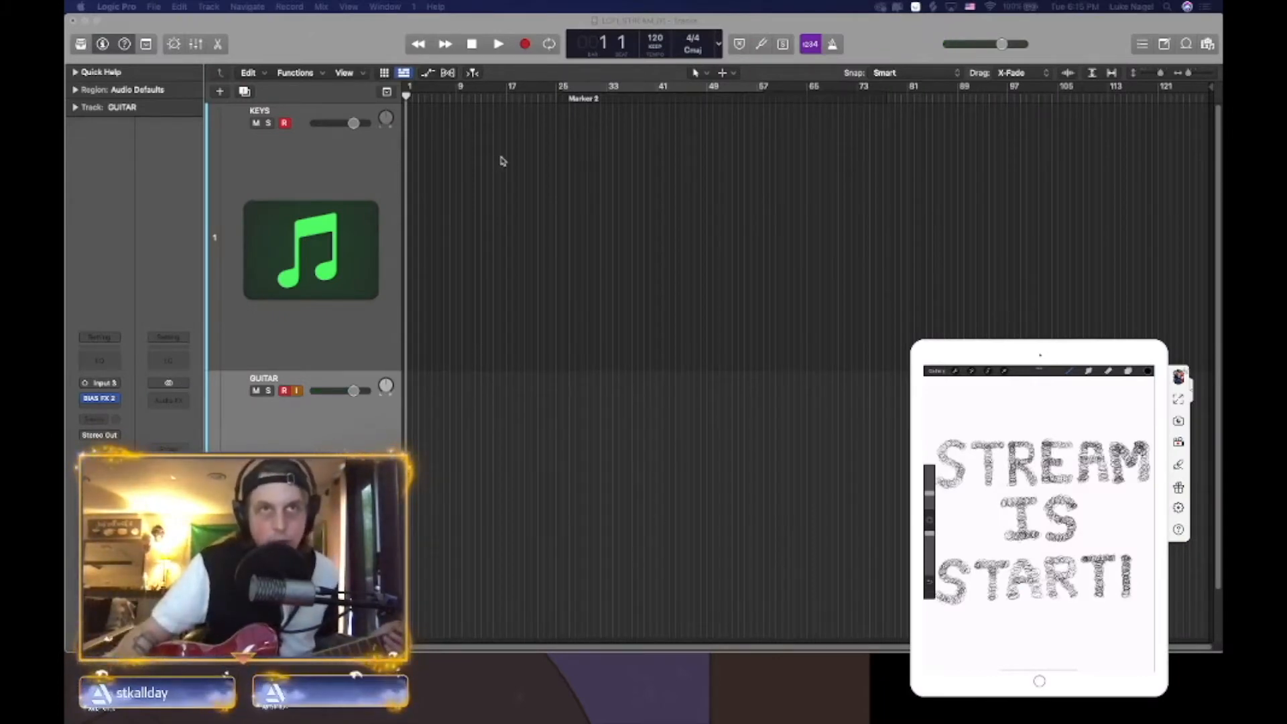
- Inspect the '76 Jazz Combo and '69 Duo Verb V2 amps in the guitar track's BIAS FX 2 chain
left_click_drag(1159, 74, 1160, 73)
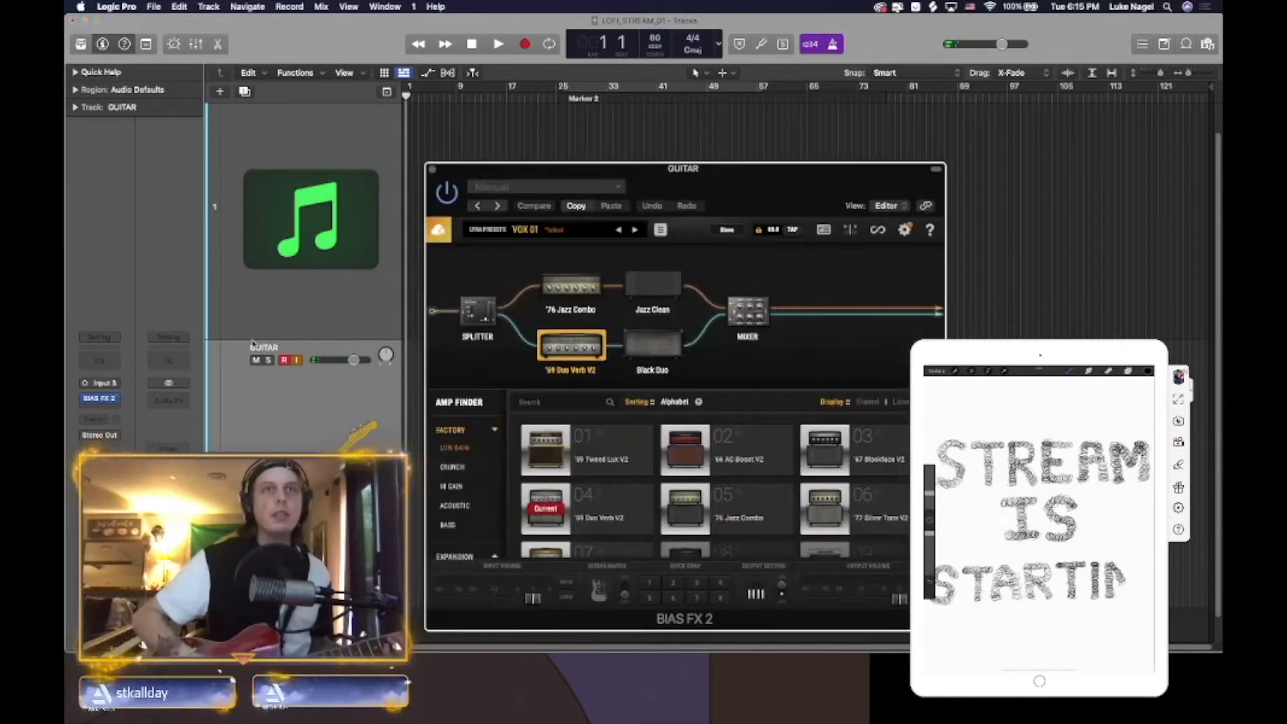
mouse_move(537, 169)
left_mouse_down()
mouse_move(453, 98)
mouse_move(517, 161)
left_mouse_up()
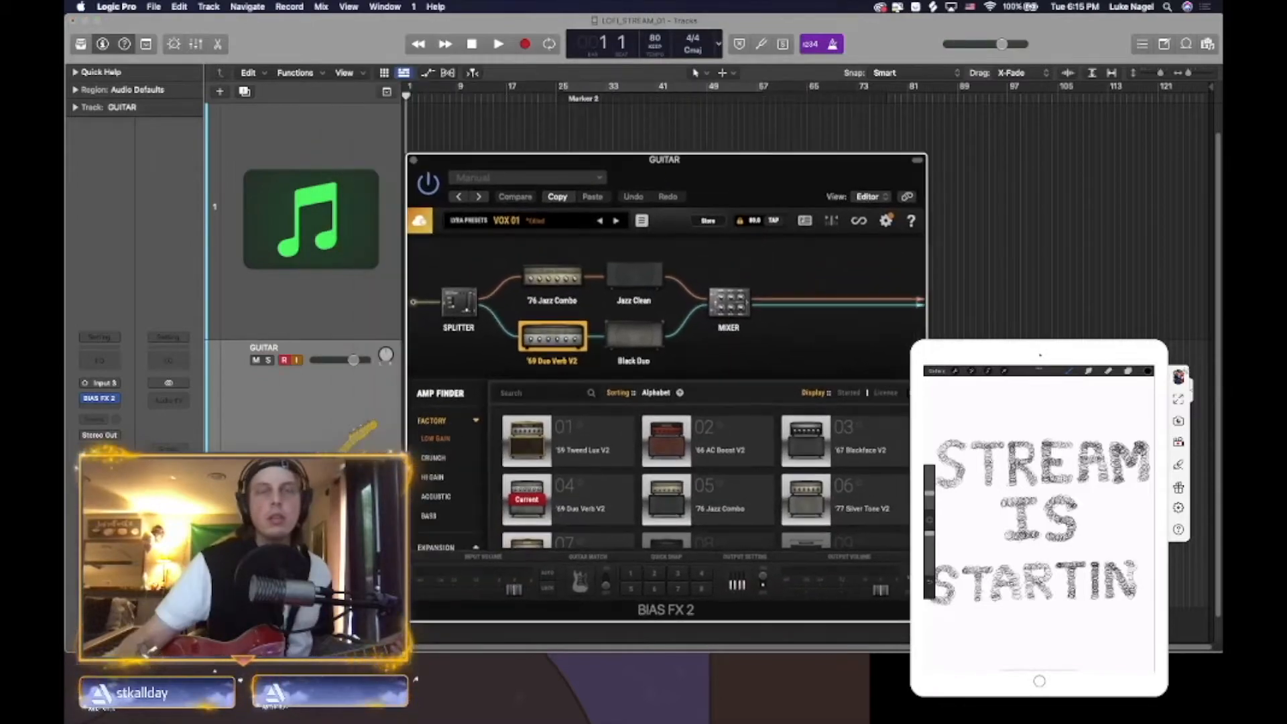
left_click(557, 281)
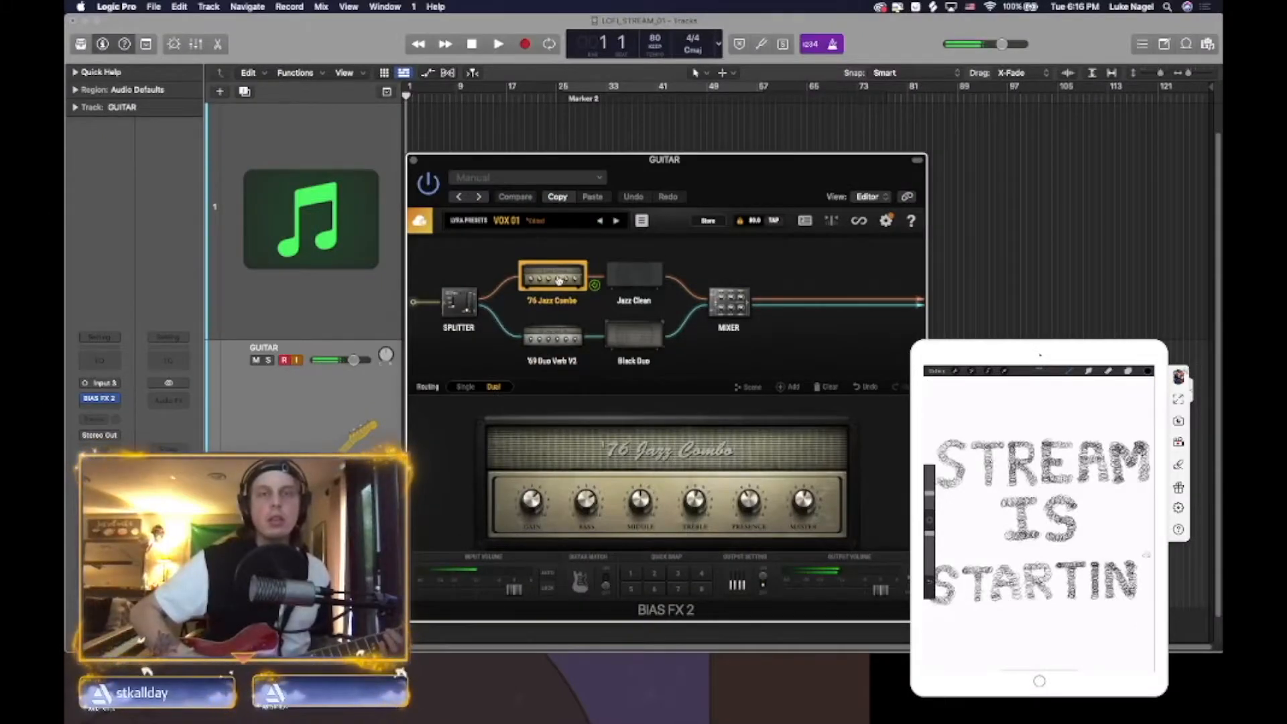
left_click(547, 341)
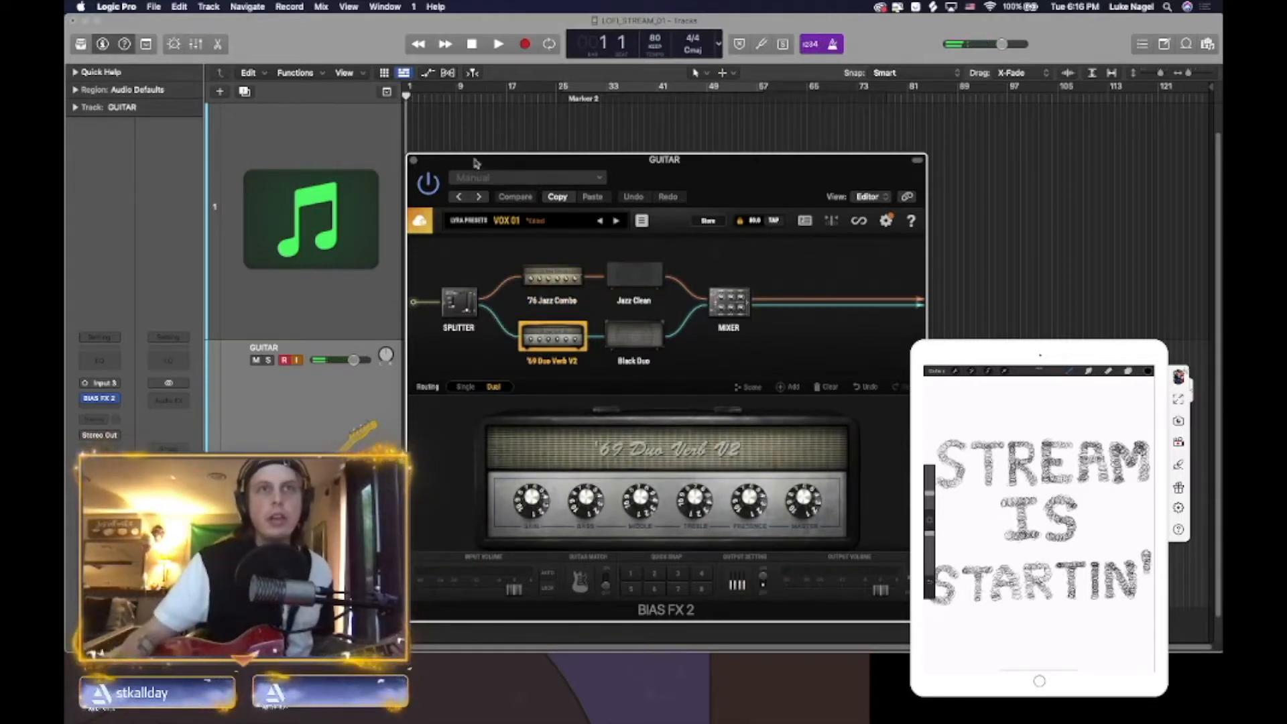
- Insert a Compressor after BIAS FX 2 on the guitar track and adjust its threshold
left_click(108, 398)
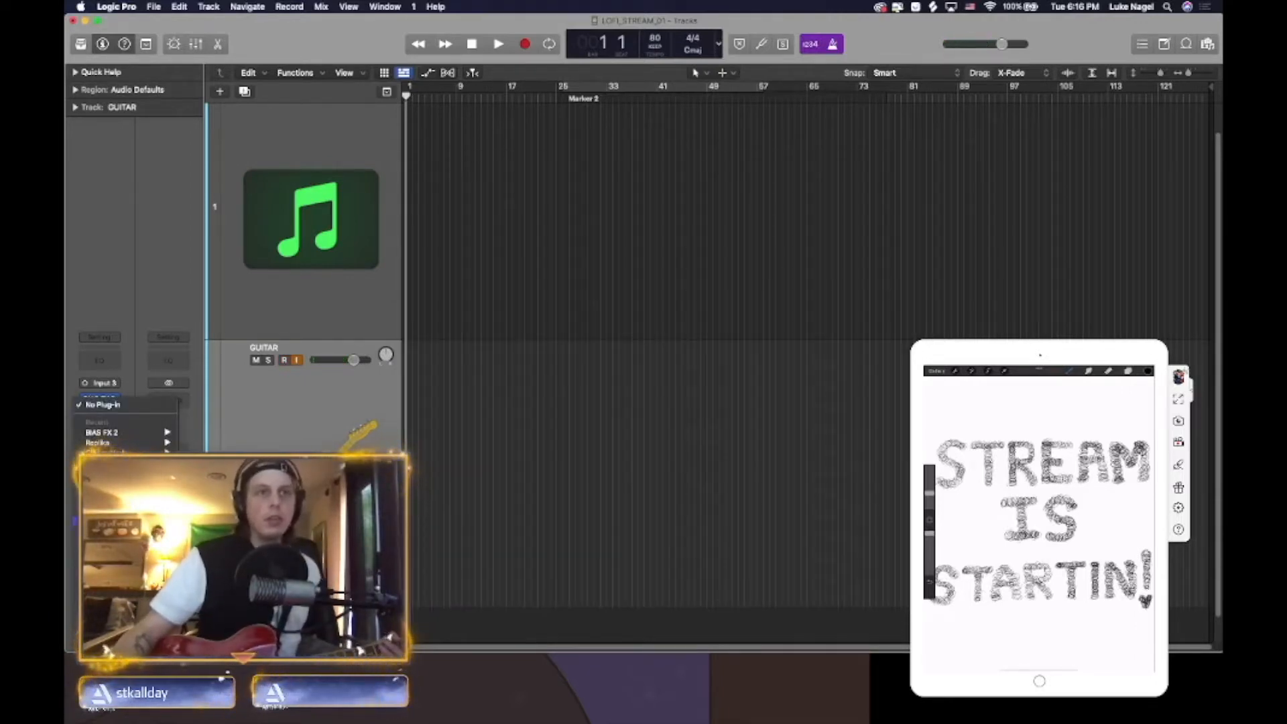
left_click(218, 521)
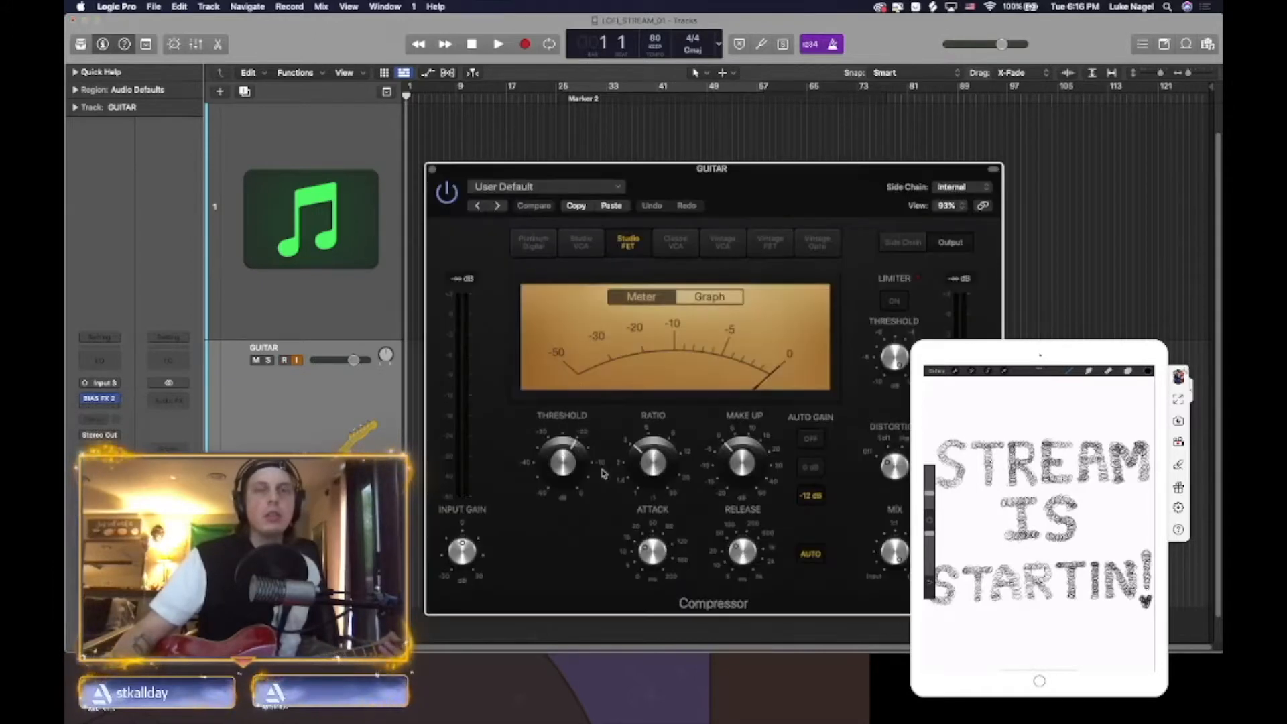
left_click_drag(734, 165, 576, 99)
left_click_drag(410, 419, 413, 411)
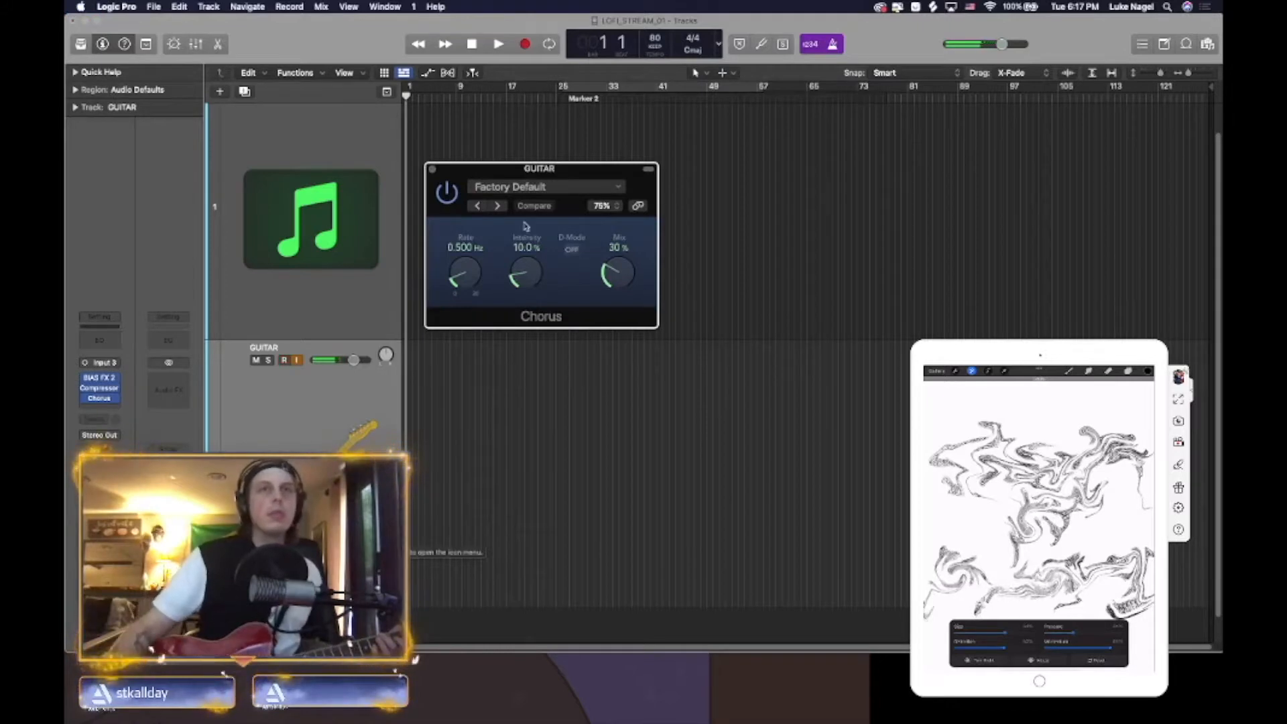
- Set the guitar track's Chorus to a rate of 1.233 Hz and an intensity of 9.0%
left_click_drag(478, 226, 481, 192)
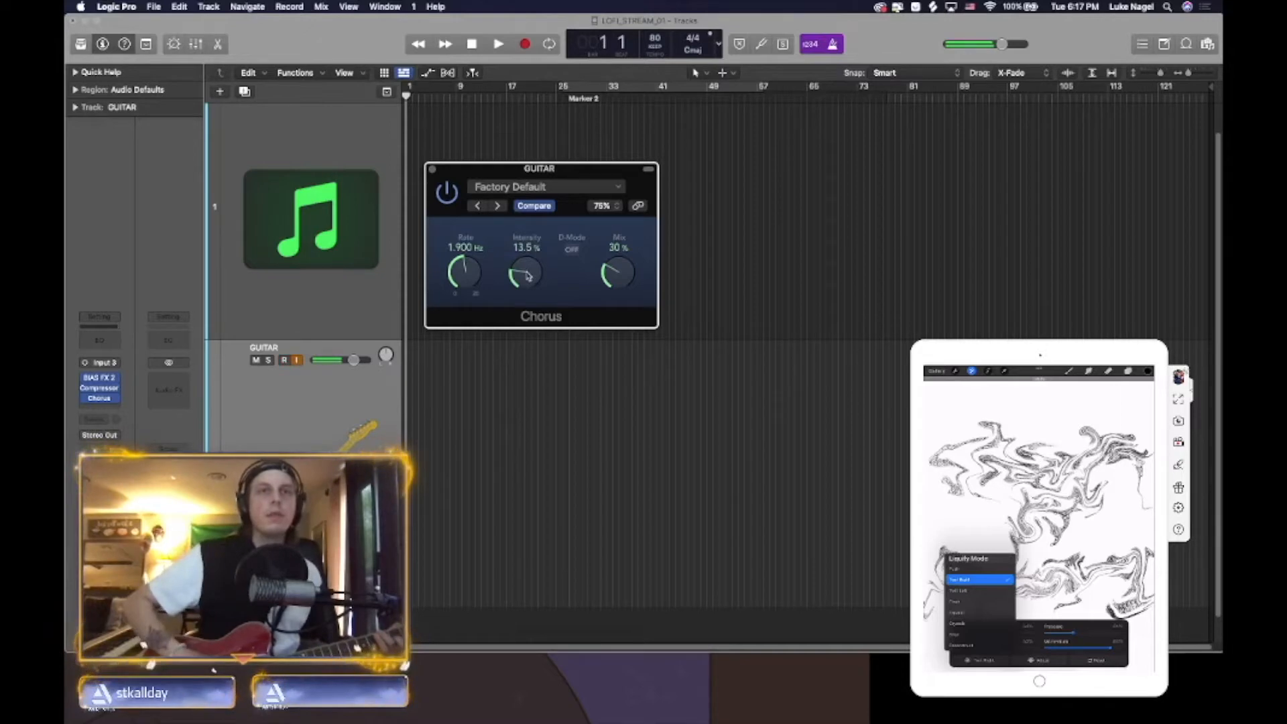
left_click_drag(528, 277, 460, 290)
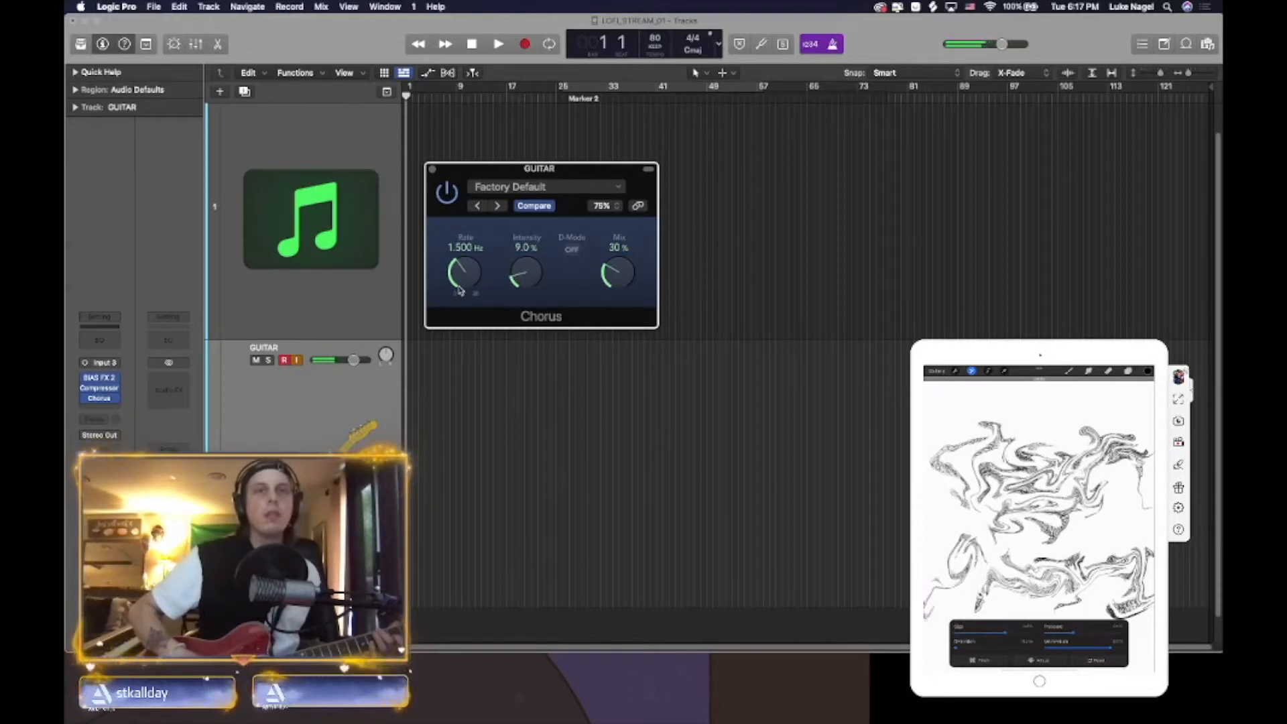
left_click_drag(468, 277, 469, 283)
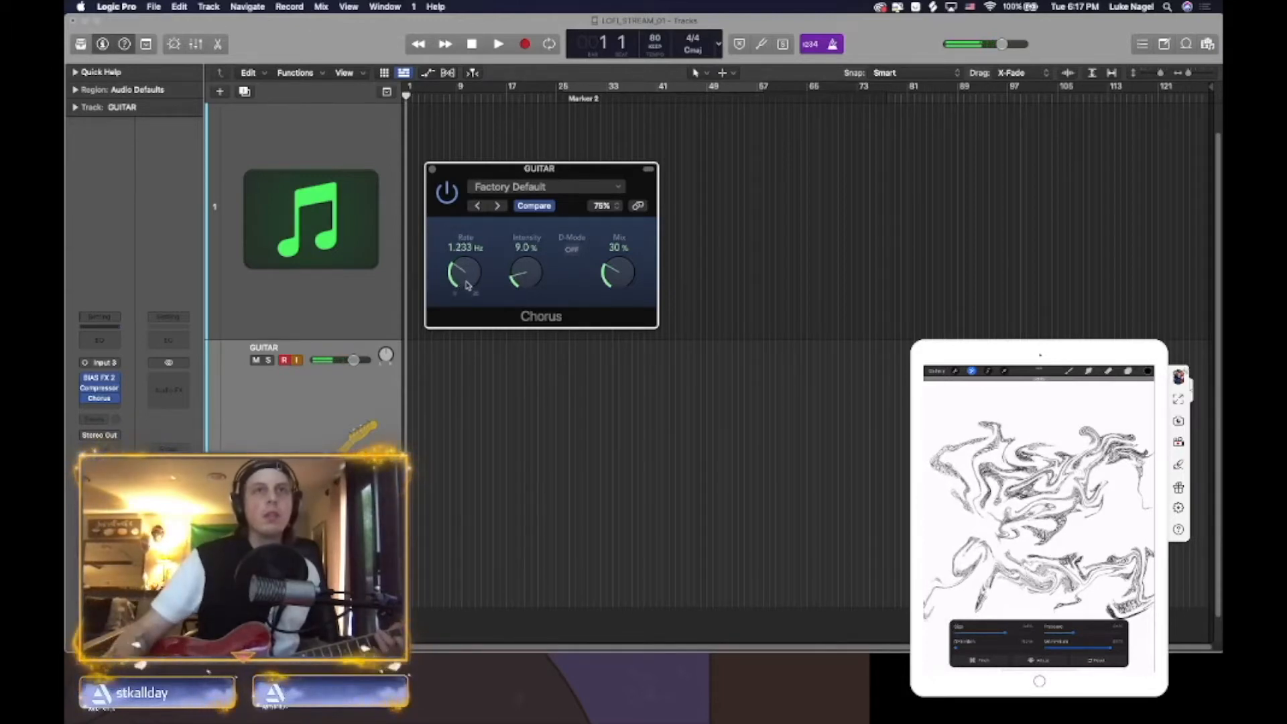
left_click(432, 169)
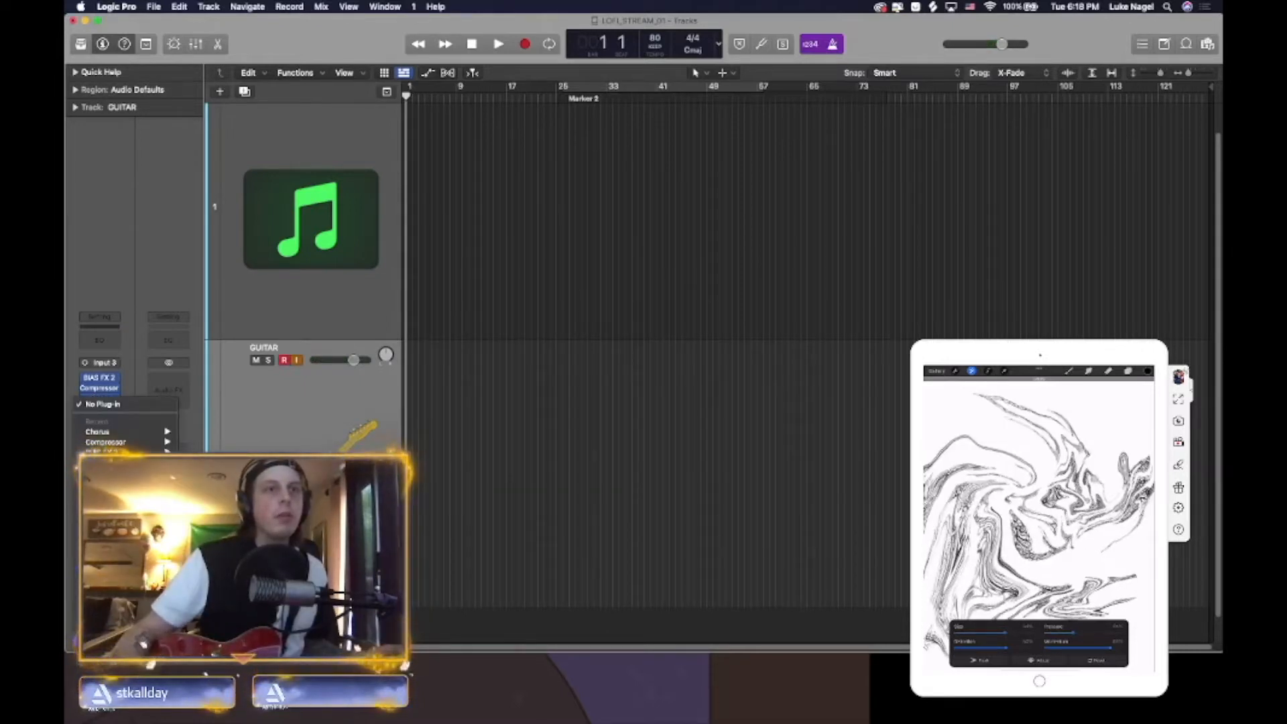
- Insert a stereo FabFilter Pro-Q 3 equalizer after the Chorus on the guitar track
mouse_move(399, 549)
mouse_move(406, 580)
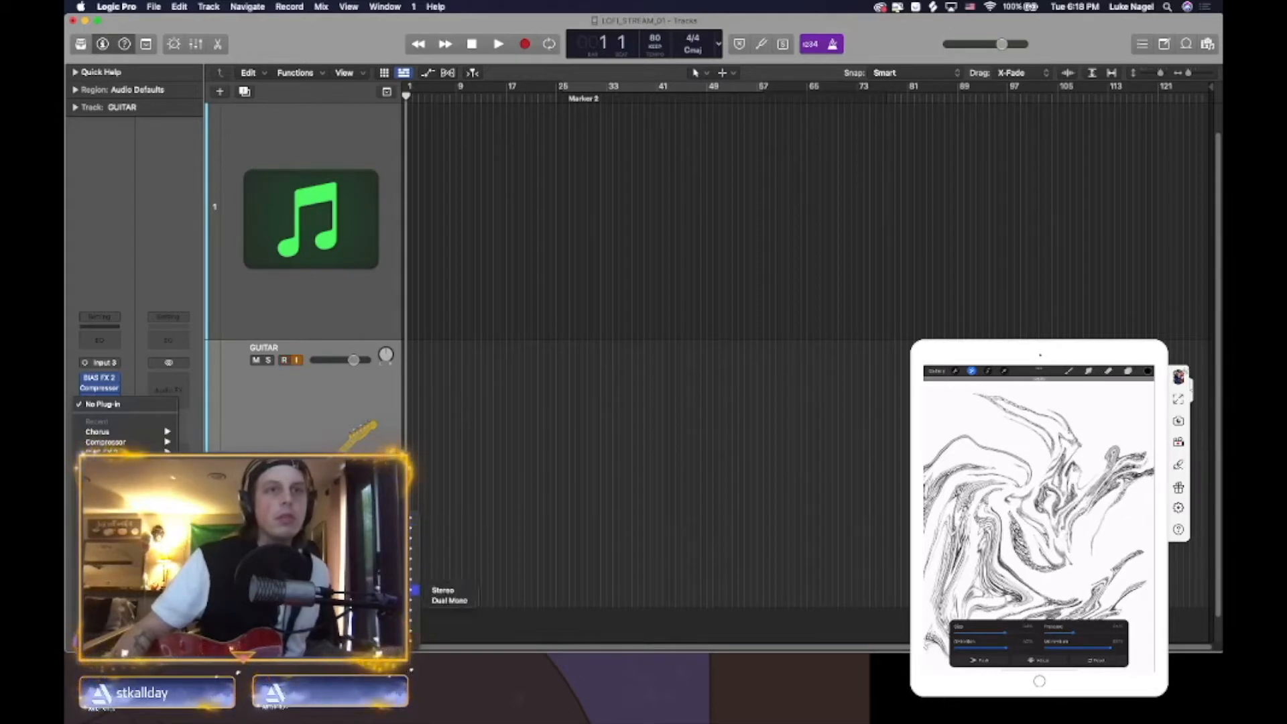
left_click(433, 580)
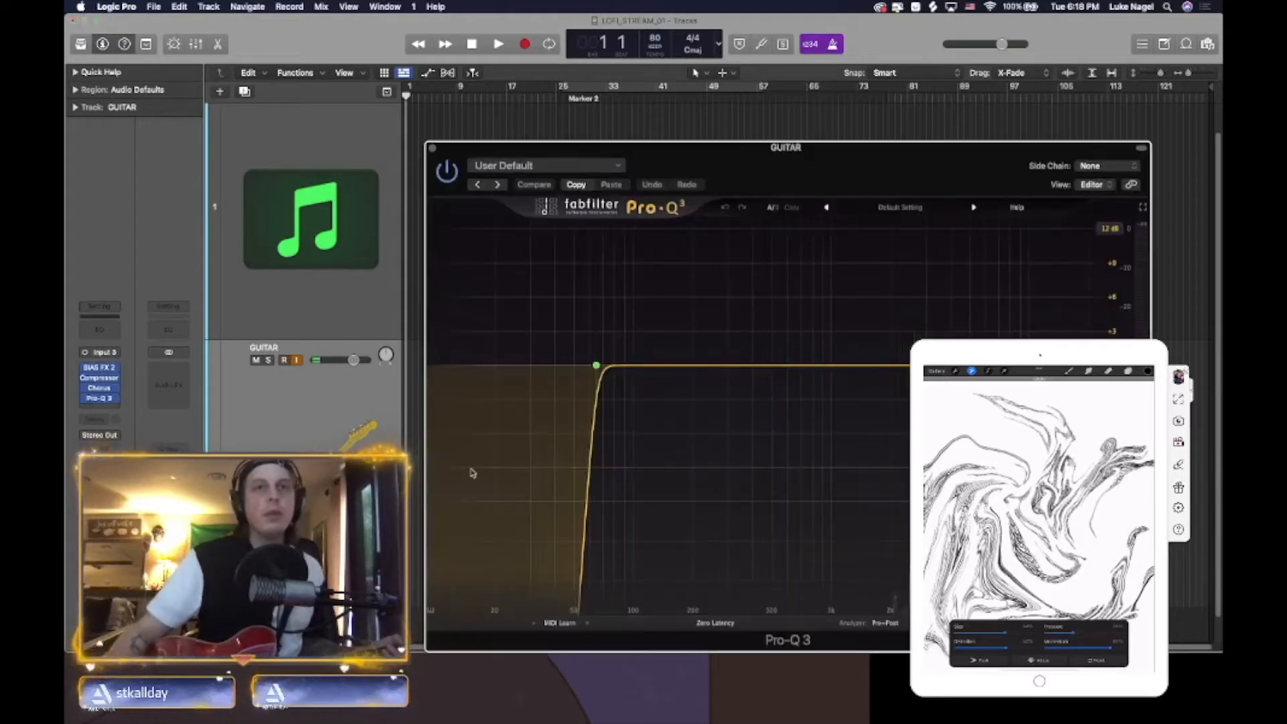
left_click_drag(668, 146, 500, 72)
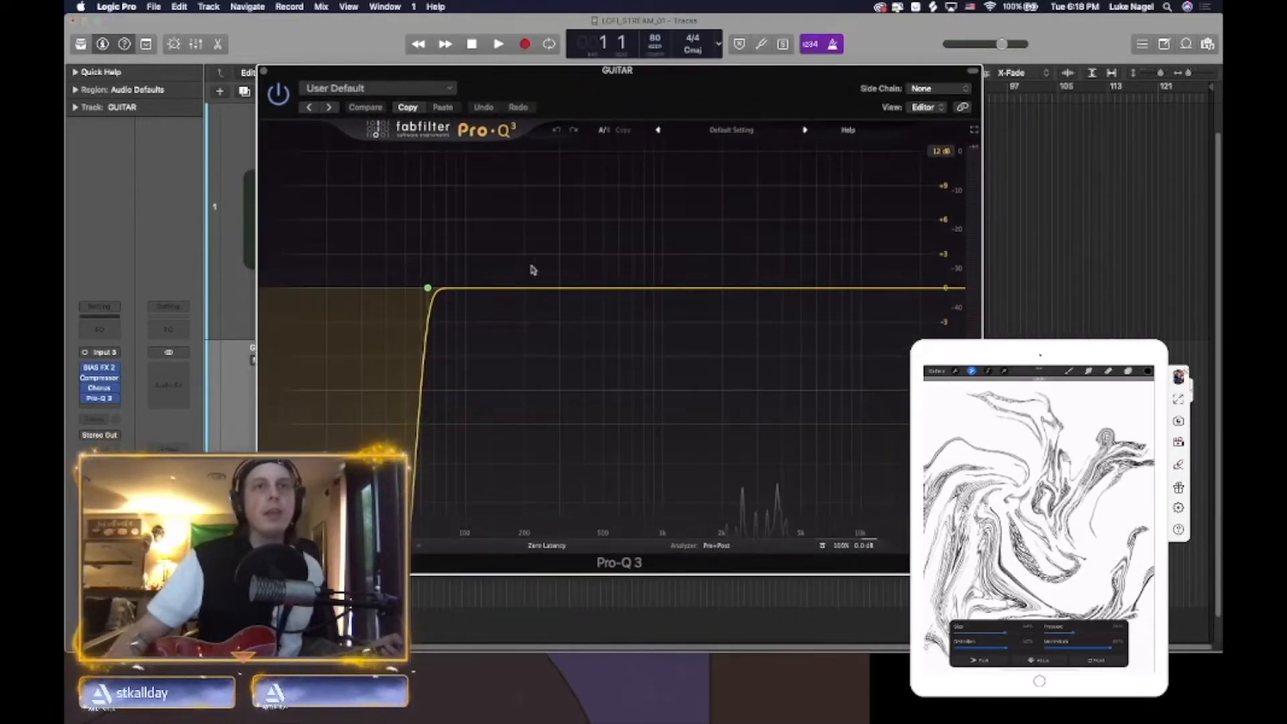
- Set the Pro-Q 3 low cut to 72 Hz and add a bell band near 100 Hz lowered to about -3 dB
left_click(427, 289)
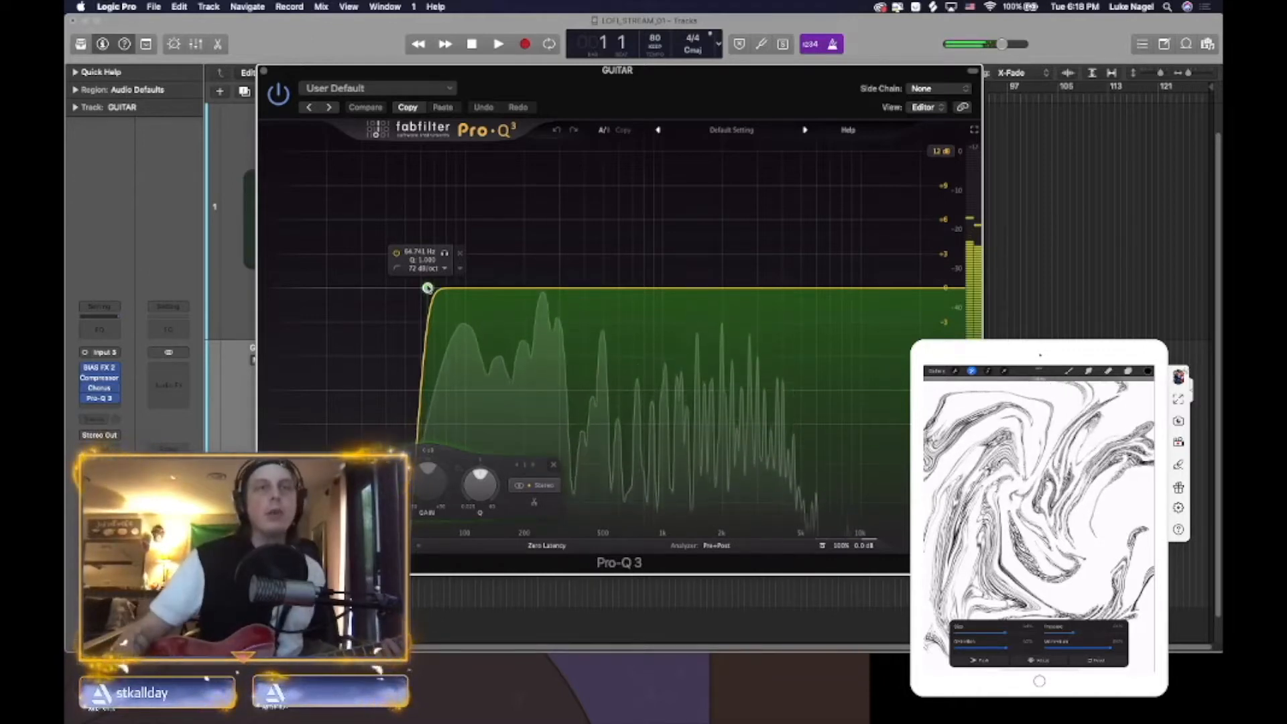
left_click_drag(428, 288, 512, 290)
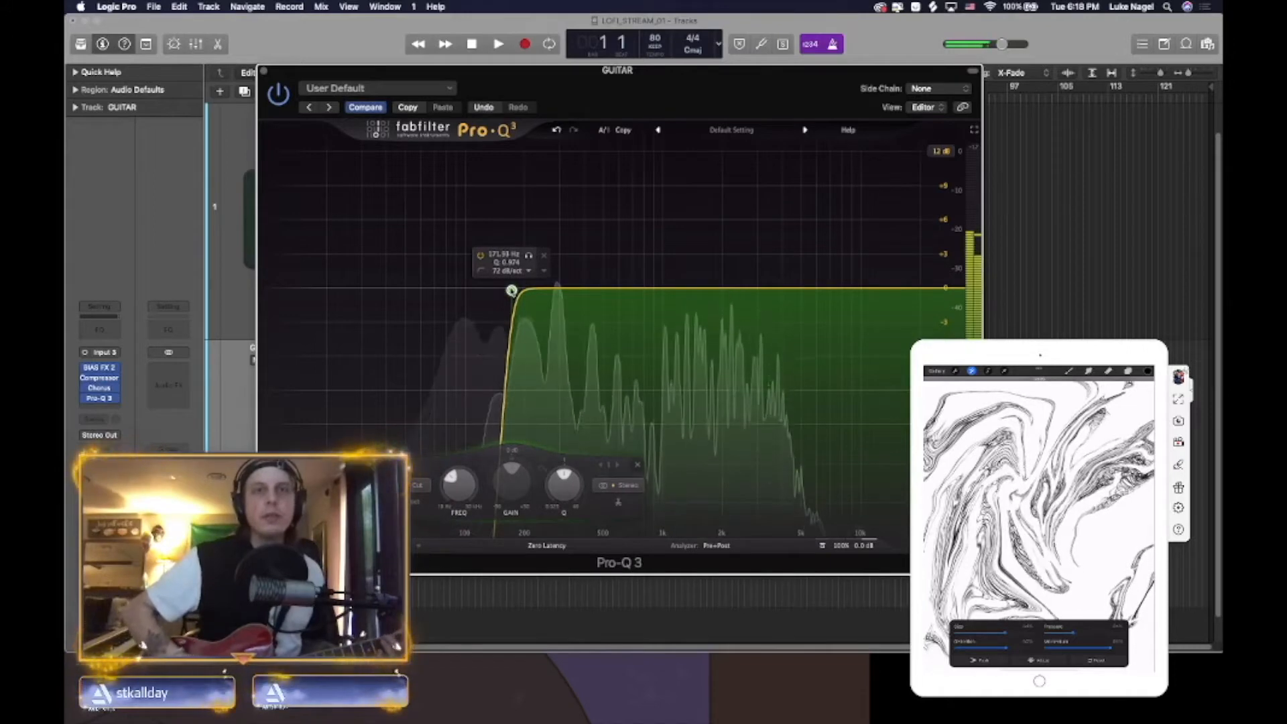
left_click_drag(511, 290, 467, 318)
left_click(439, 303)
double_click(432, 266)
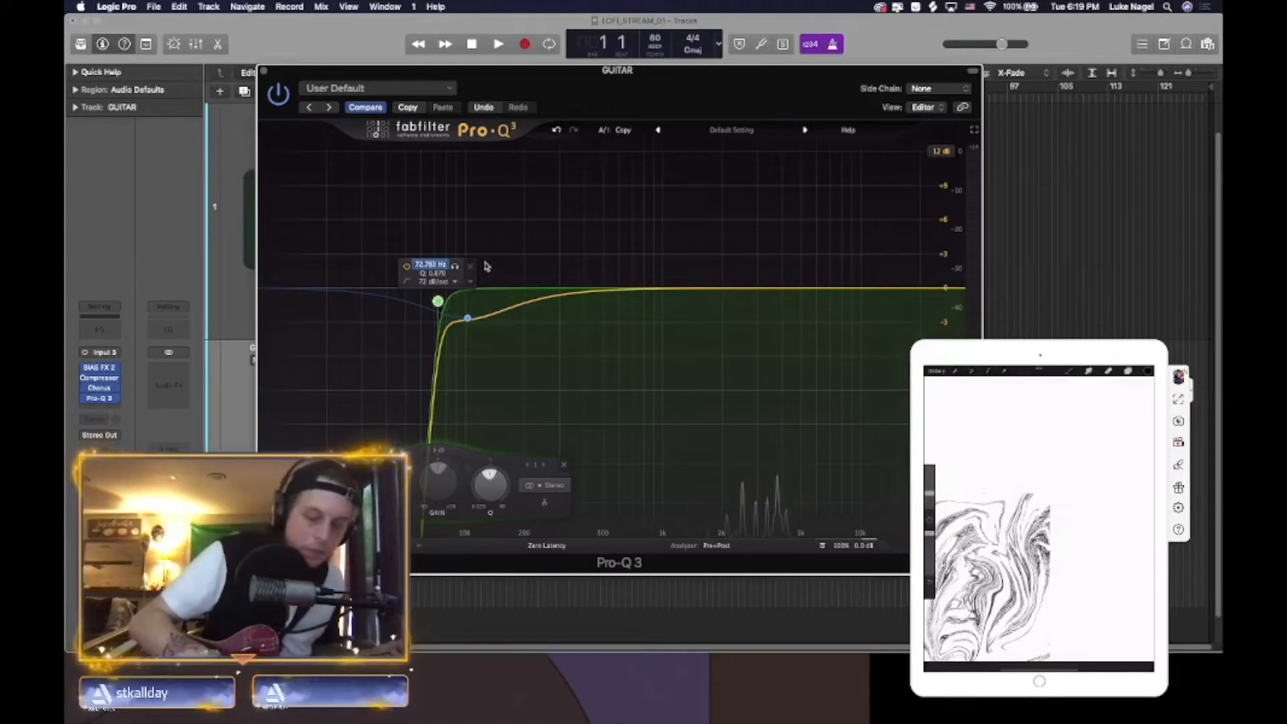
type("72")
key("Return")
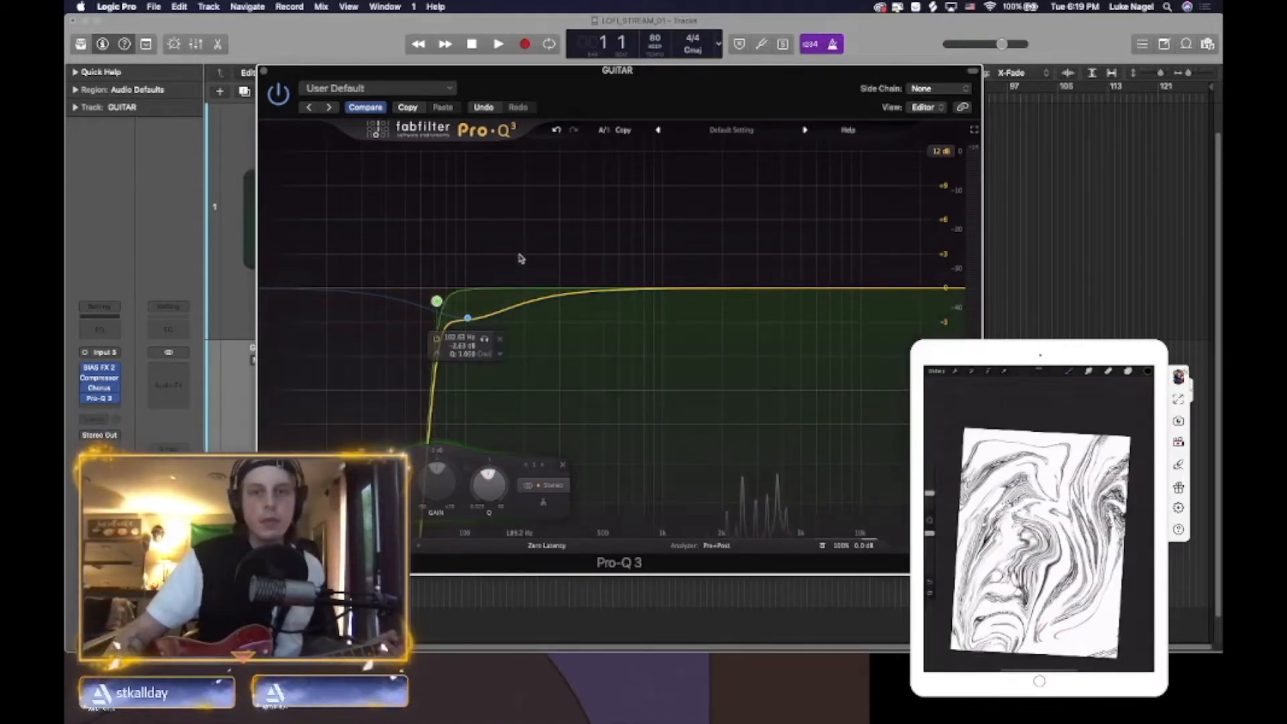
left_click_drag(467, 318, 469, 290)
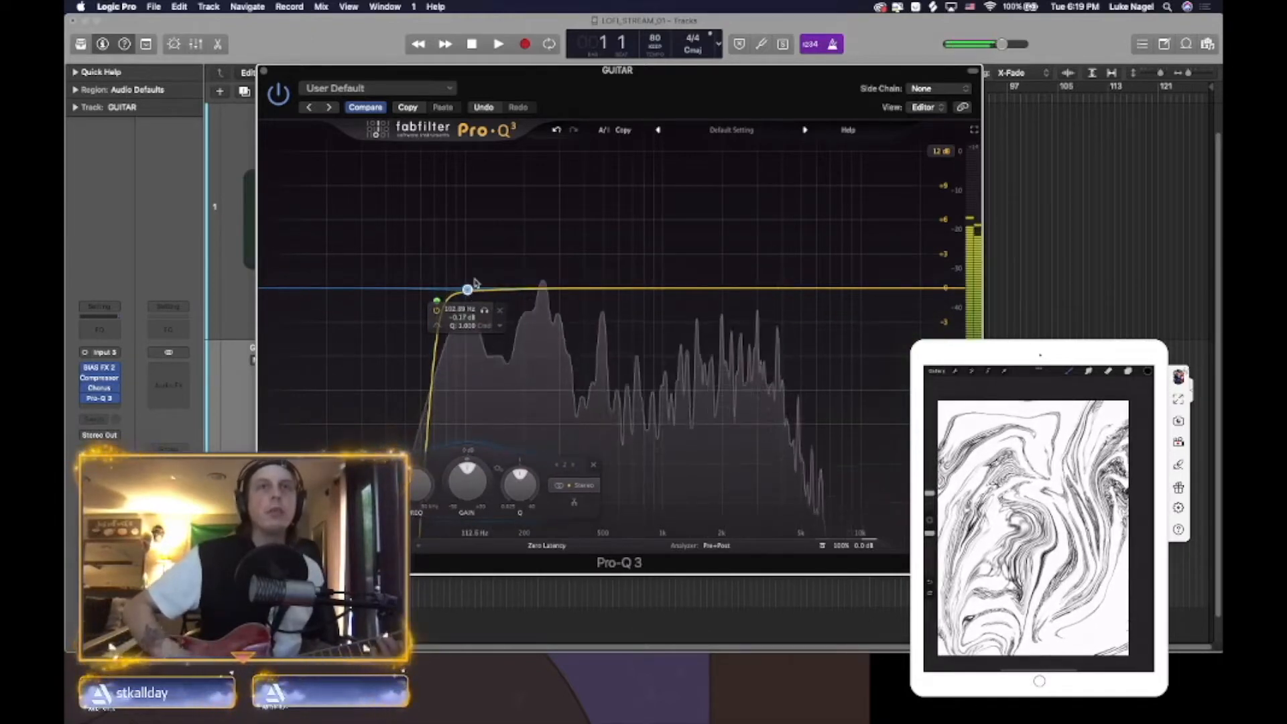
left_click_drag(468, 292, 469, 325)
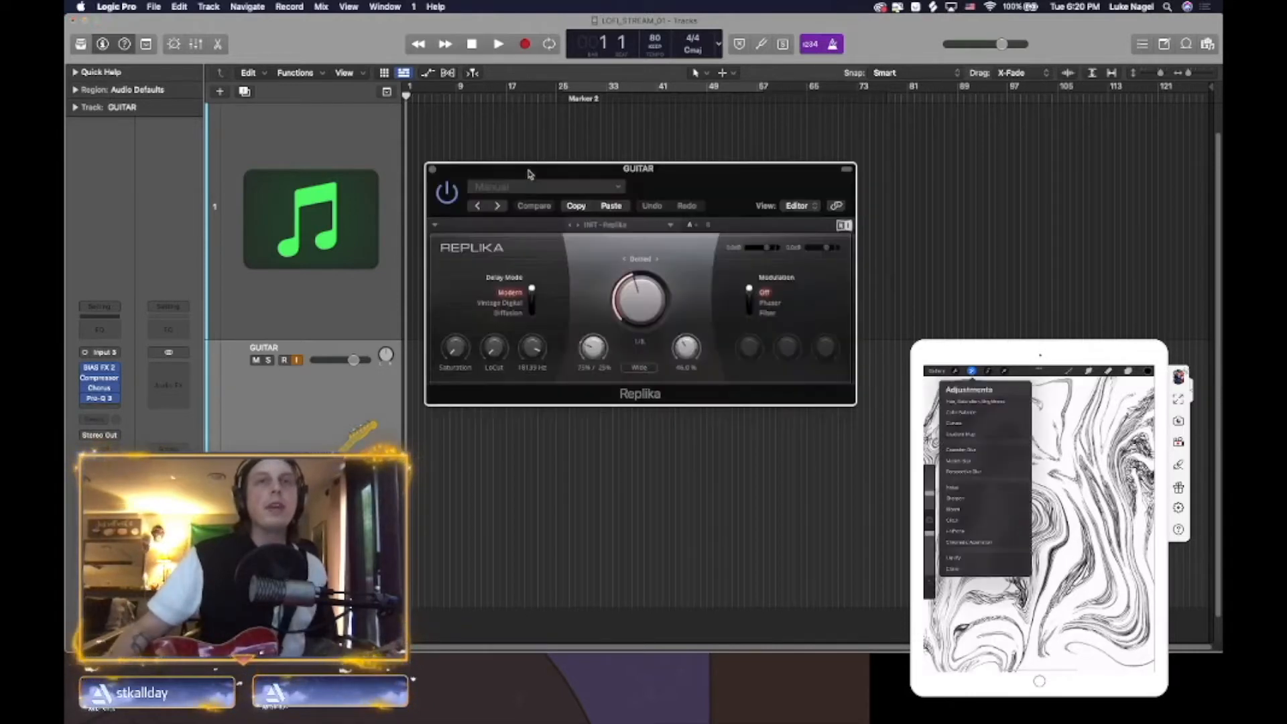
- Adjust the mix of the guitar track's Replika delay and switch its timing from Dotted to Straight
left_click_drag(594, 169, 505, 221)
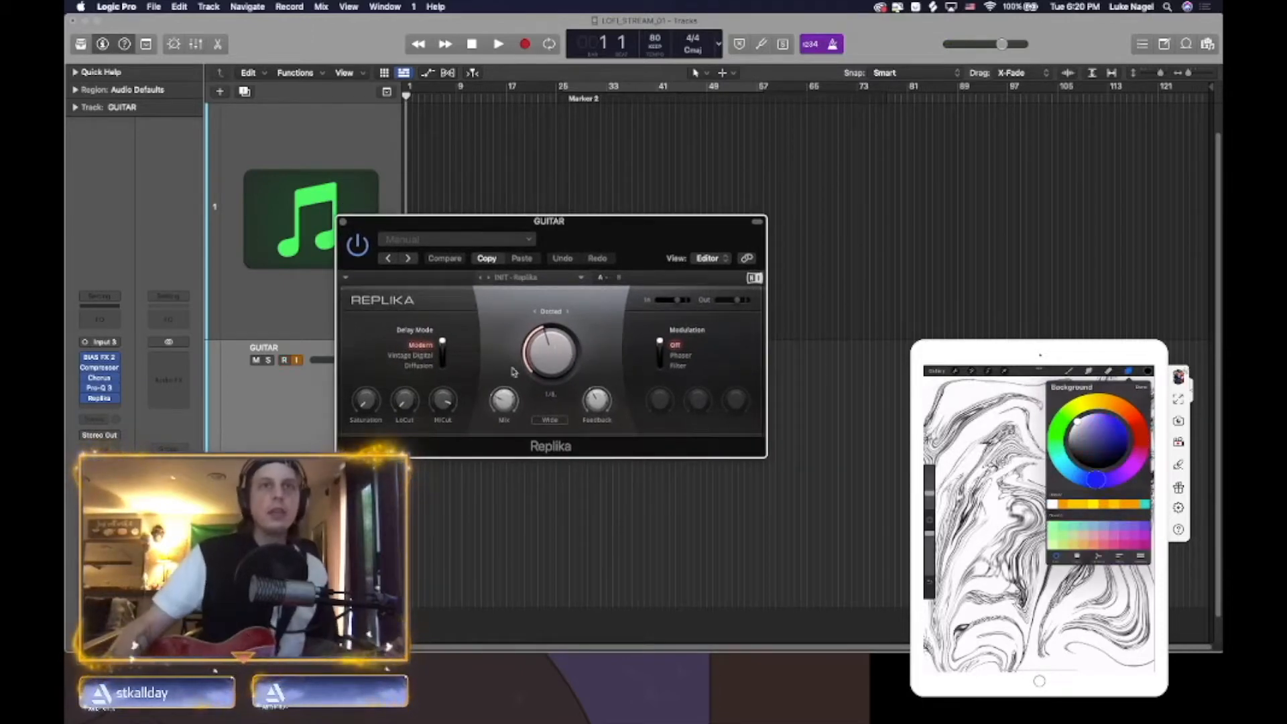
left_click_drag(503, 401, 504, 398)
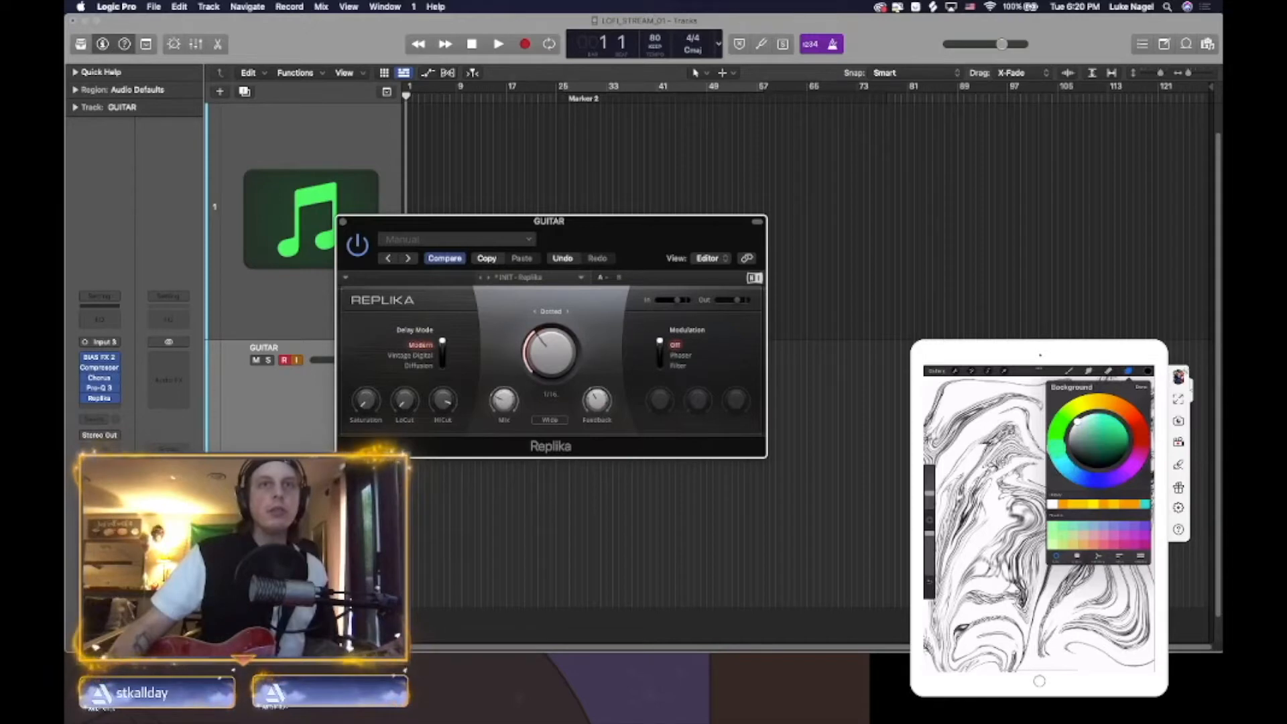
left_click(543, 315)
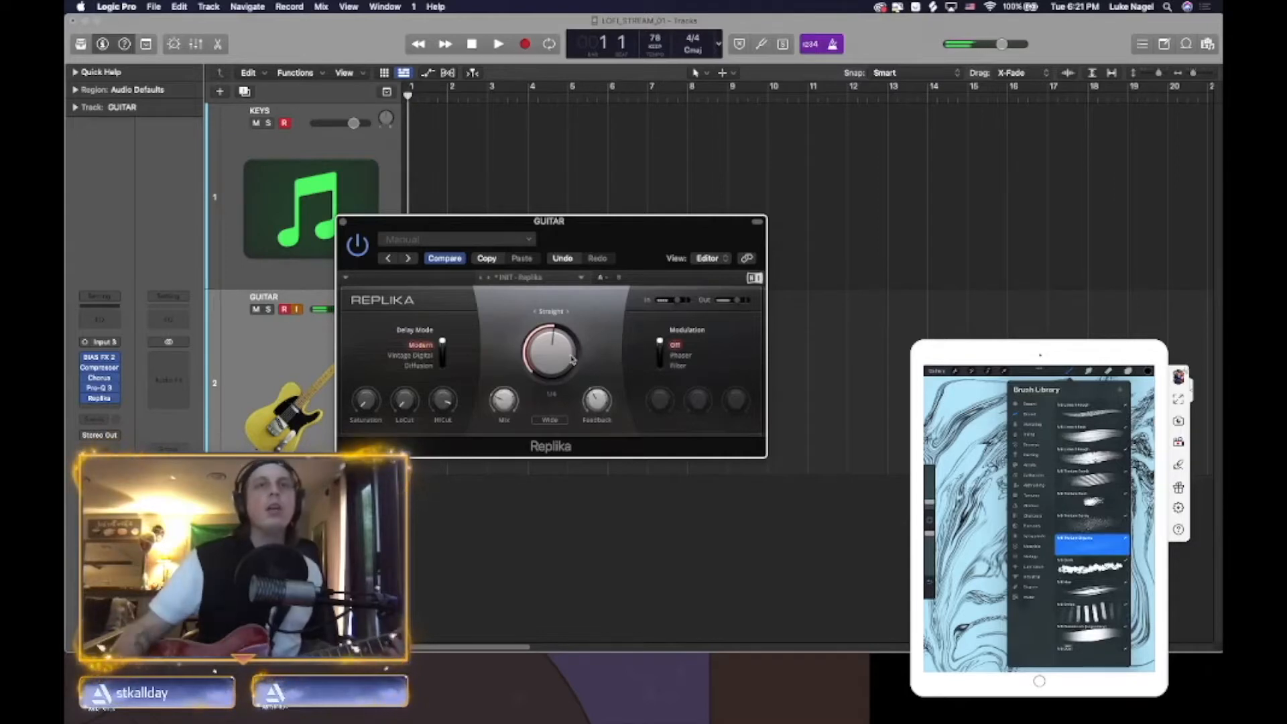
left_click(342, 222)
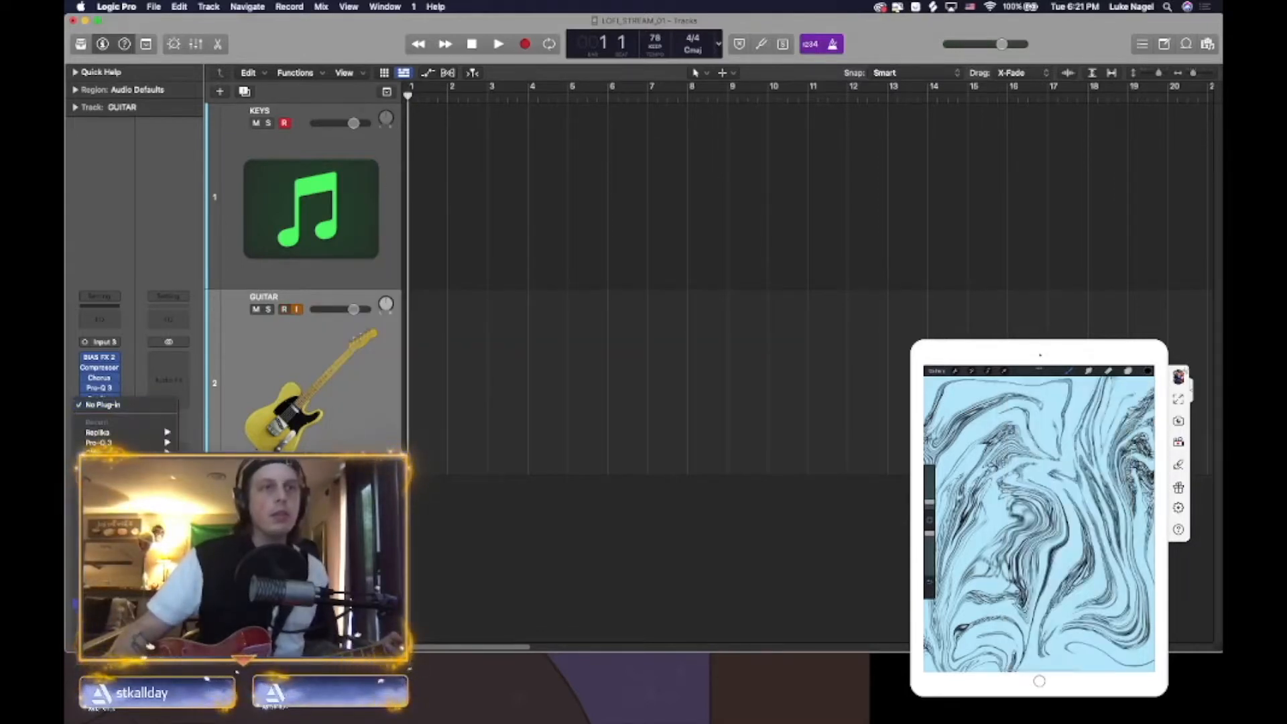
- Insert a ChromaVerb reverb after the Replika delay on the guitar track
left_click(563, 570)
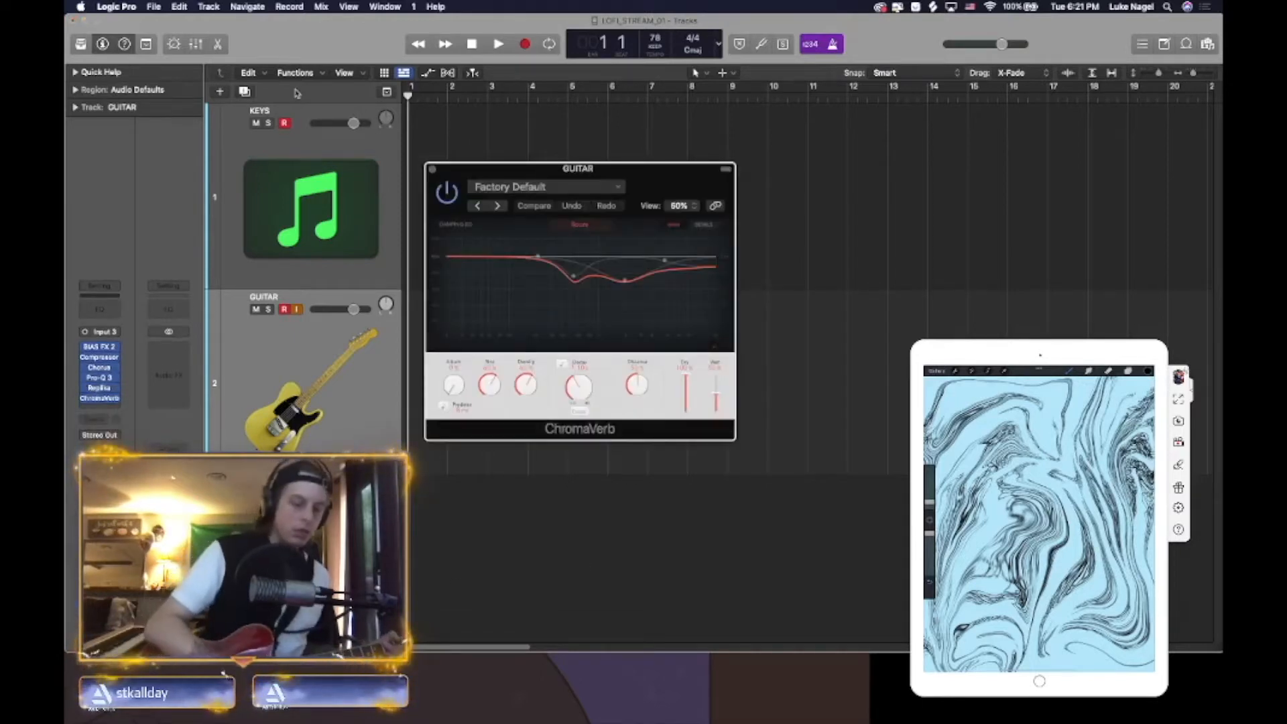
- Load the Void preset from the Spaces presets in the guitar's ChromaVerb and lower the high-frequency point of its damping curve
left_click(554, 189)
mouse_move(526, 468)
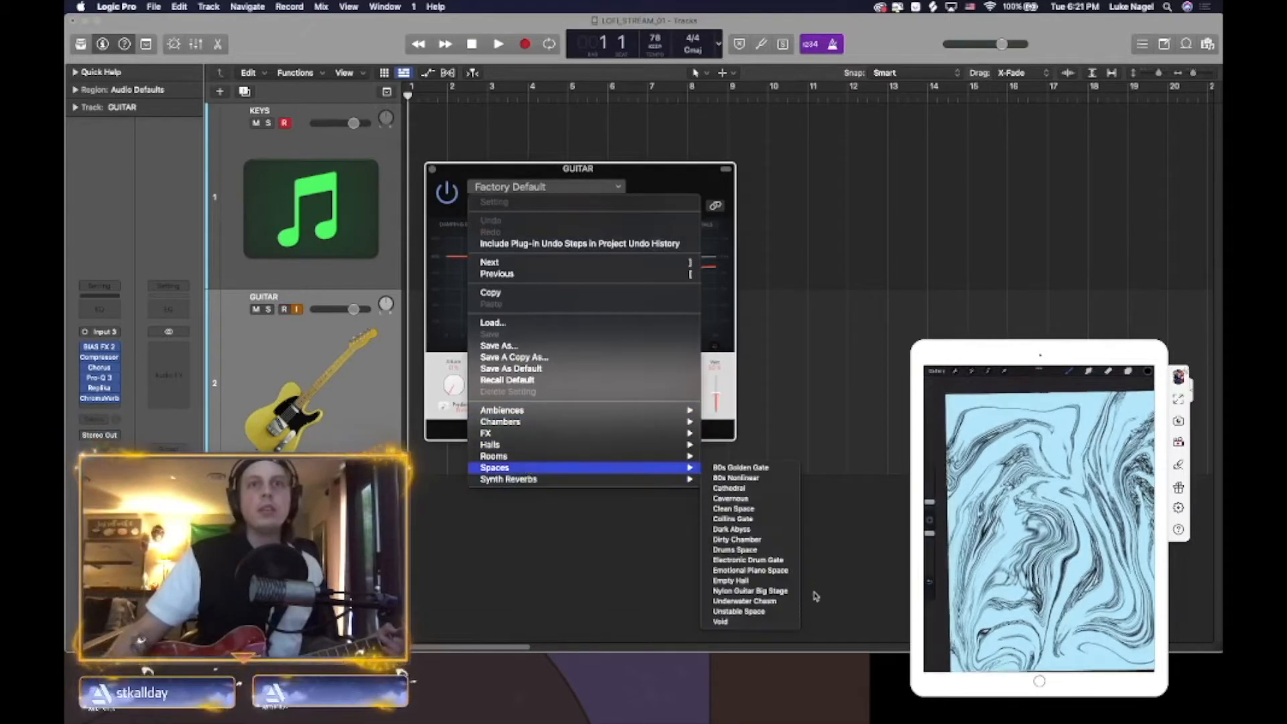
left_click(728, 621)
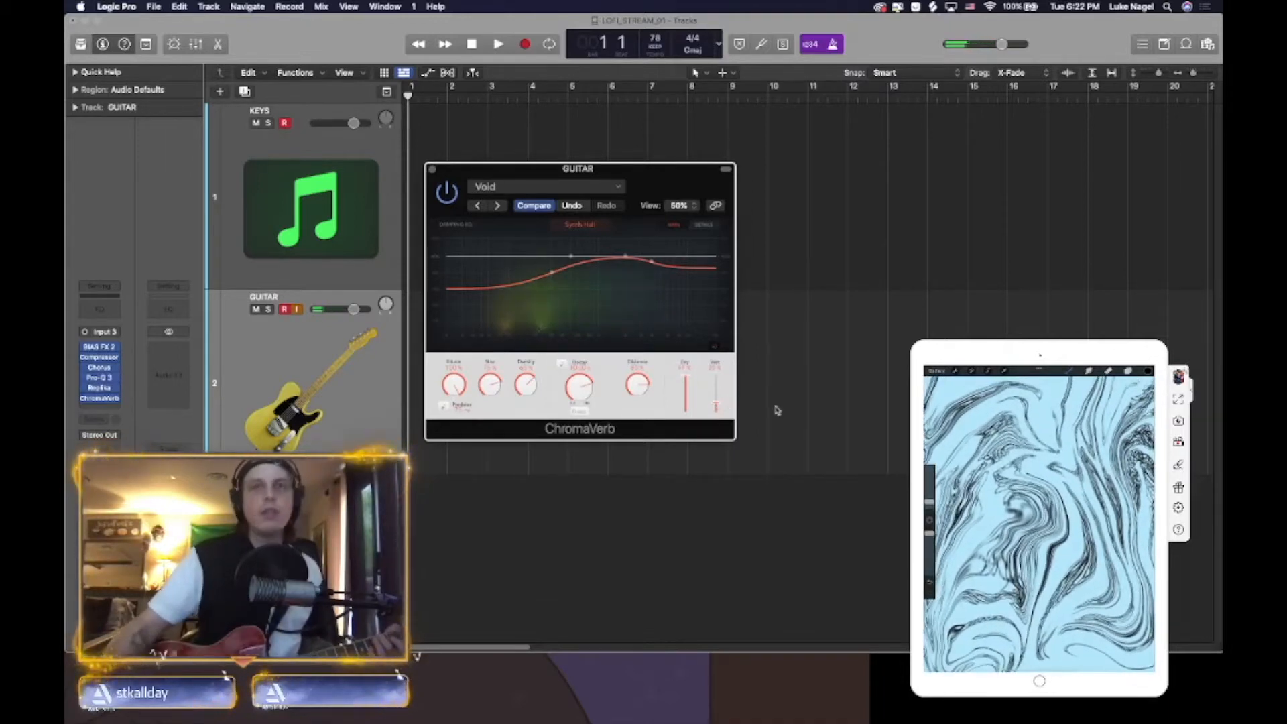
left_click_drag(649, 261, 641, 287)
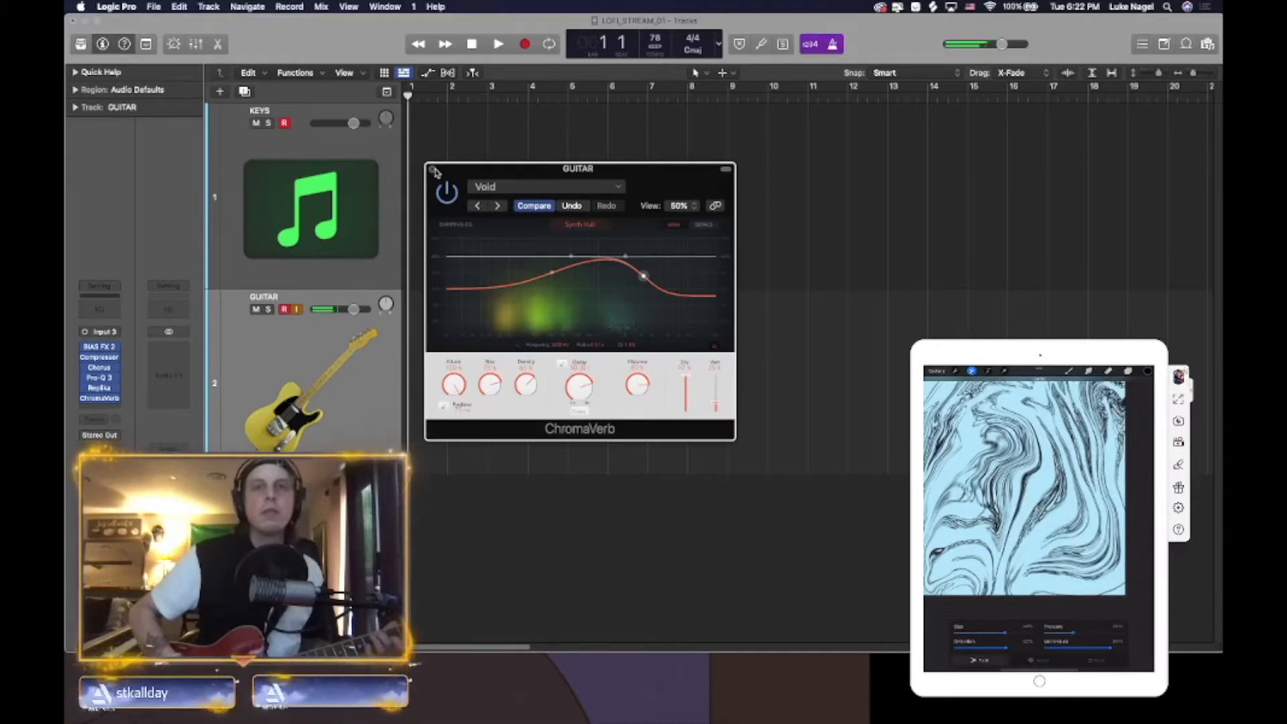
left_click(432, 169)
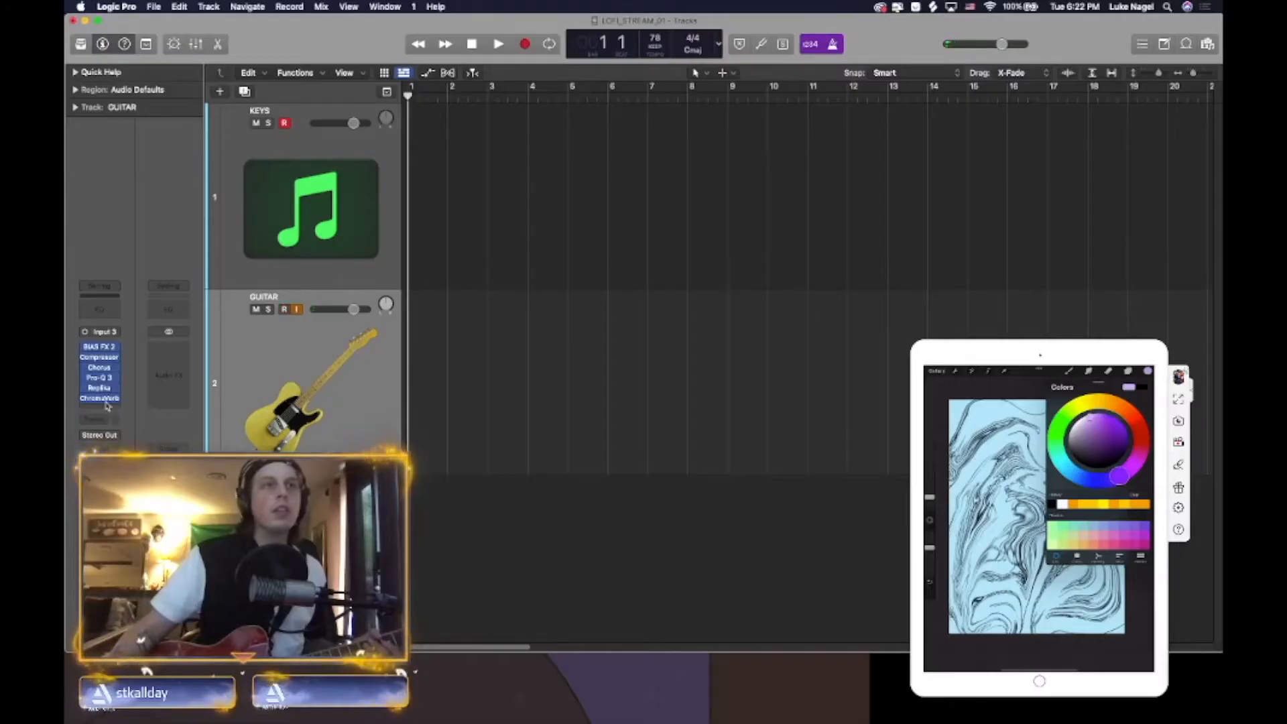
- Insert Phat FX after the ChromaVerb on the guitar track and keep its master limiter on Hard Clipping
left_click(106, 405)
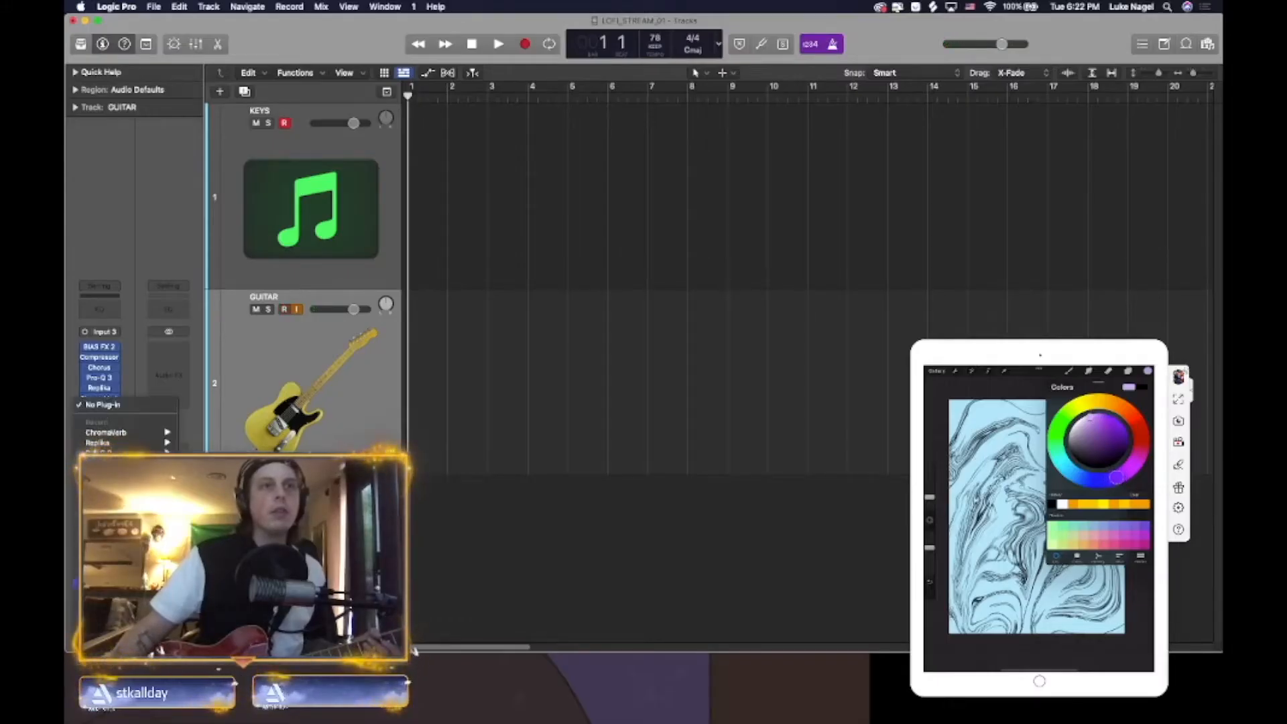
left_click(414, 593)
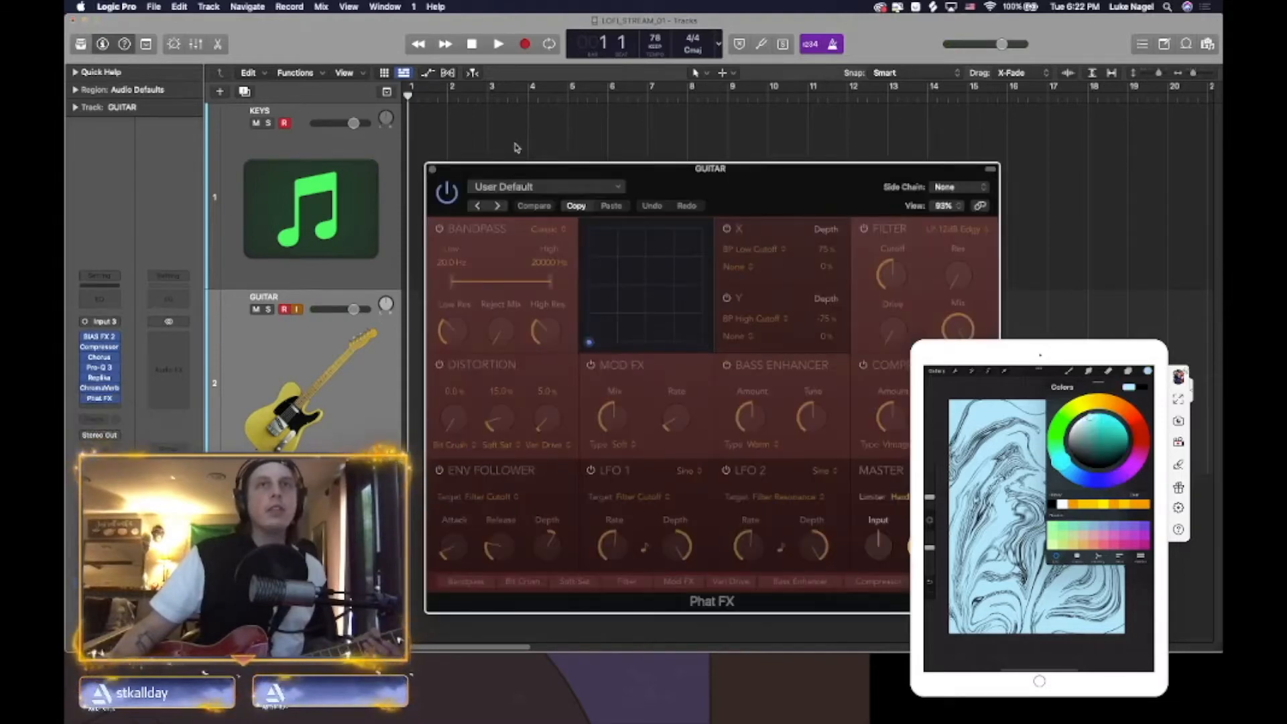
left_click_drag(533, 171, 394, 95)
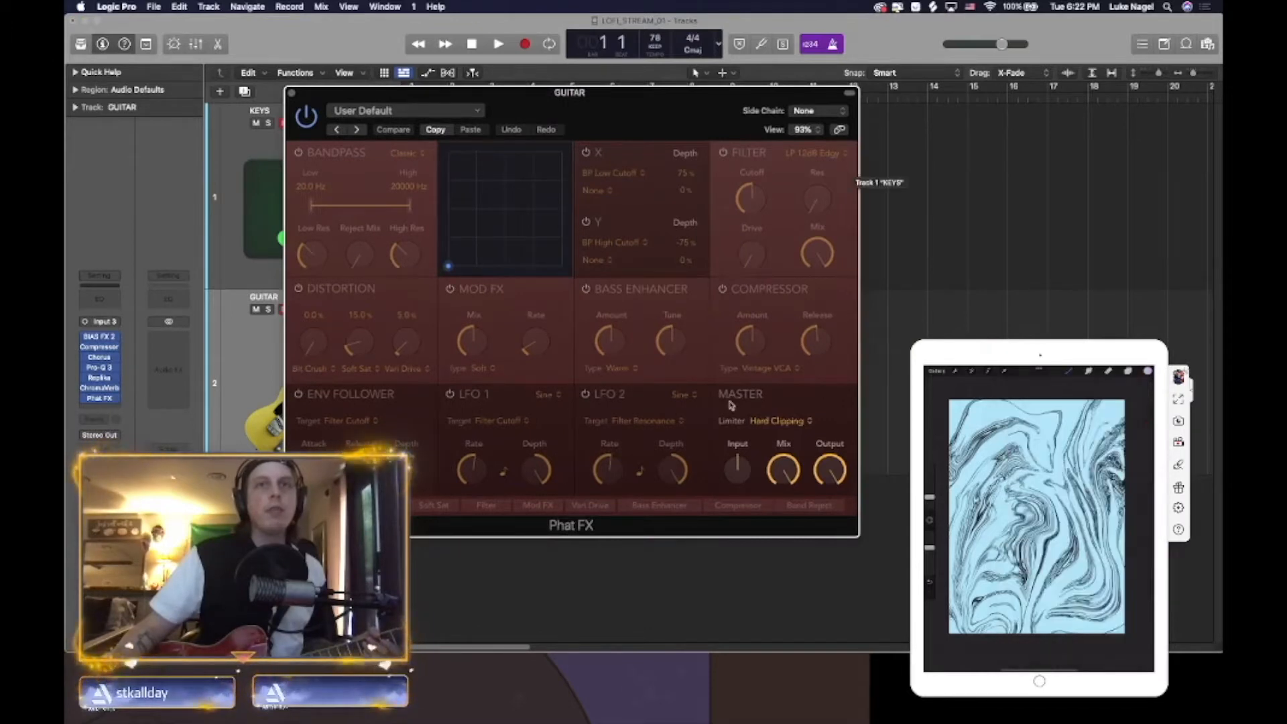
left_click(796, 421)
left_click(828, 403)
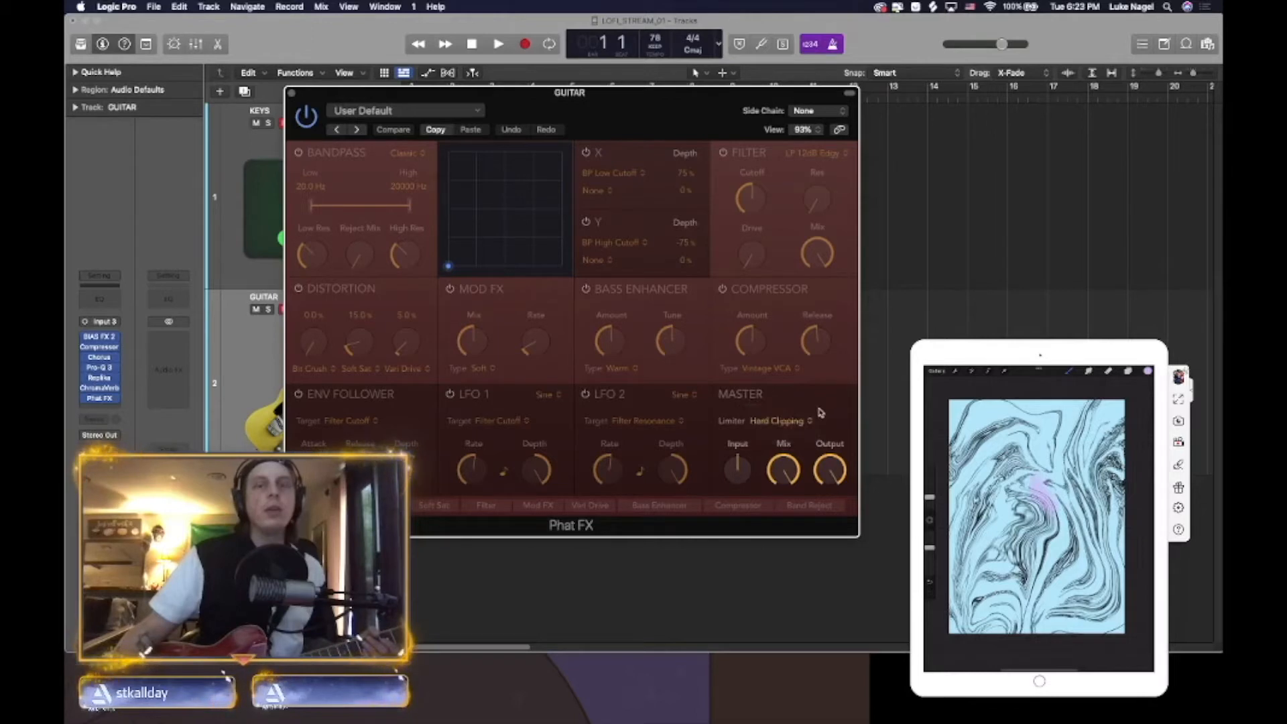
left_click(290, 92)
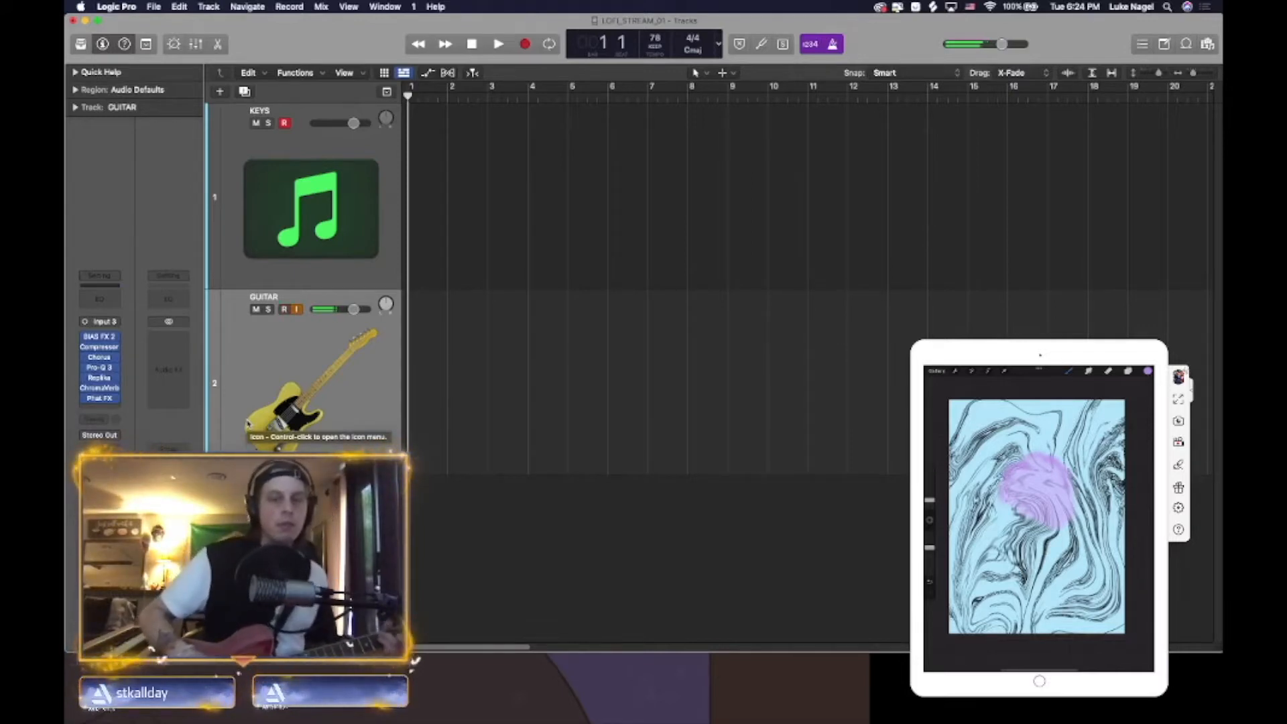
- Test playback from the start of the song and record the guitar part
left_click(499, 44)
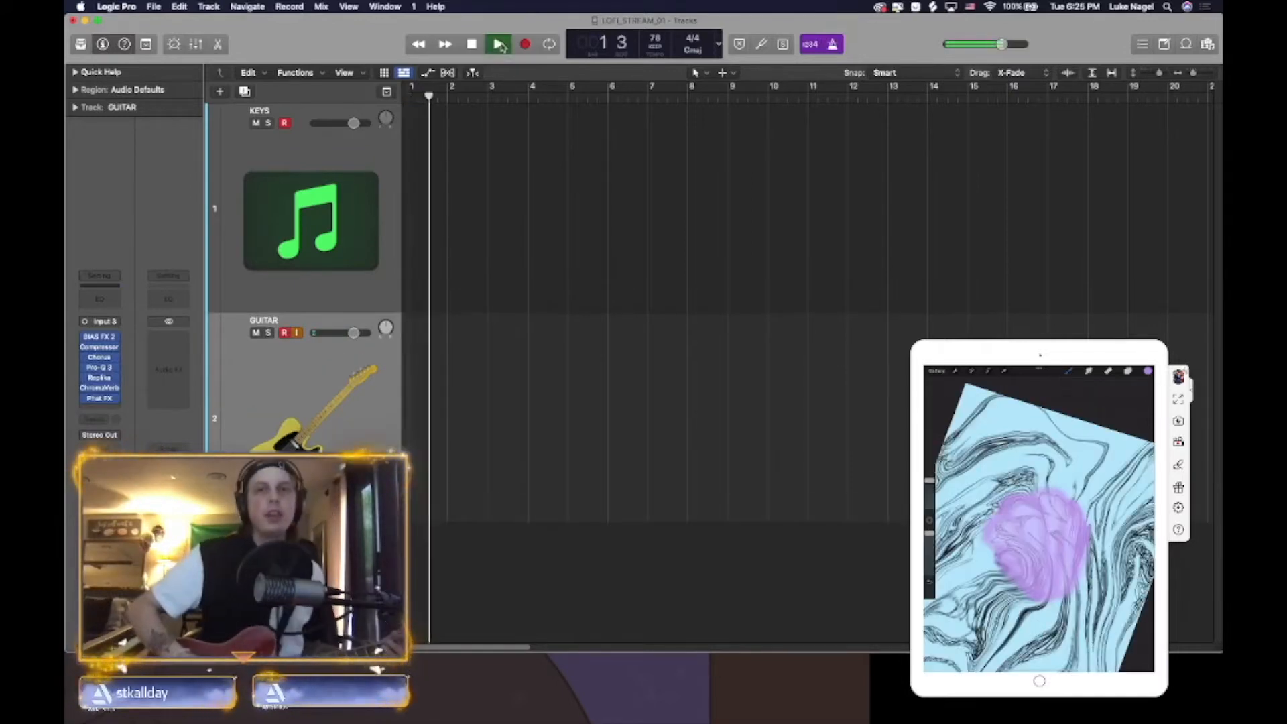
left_click(526, 45)
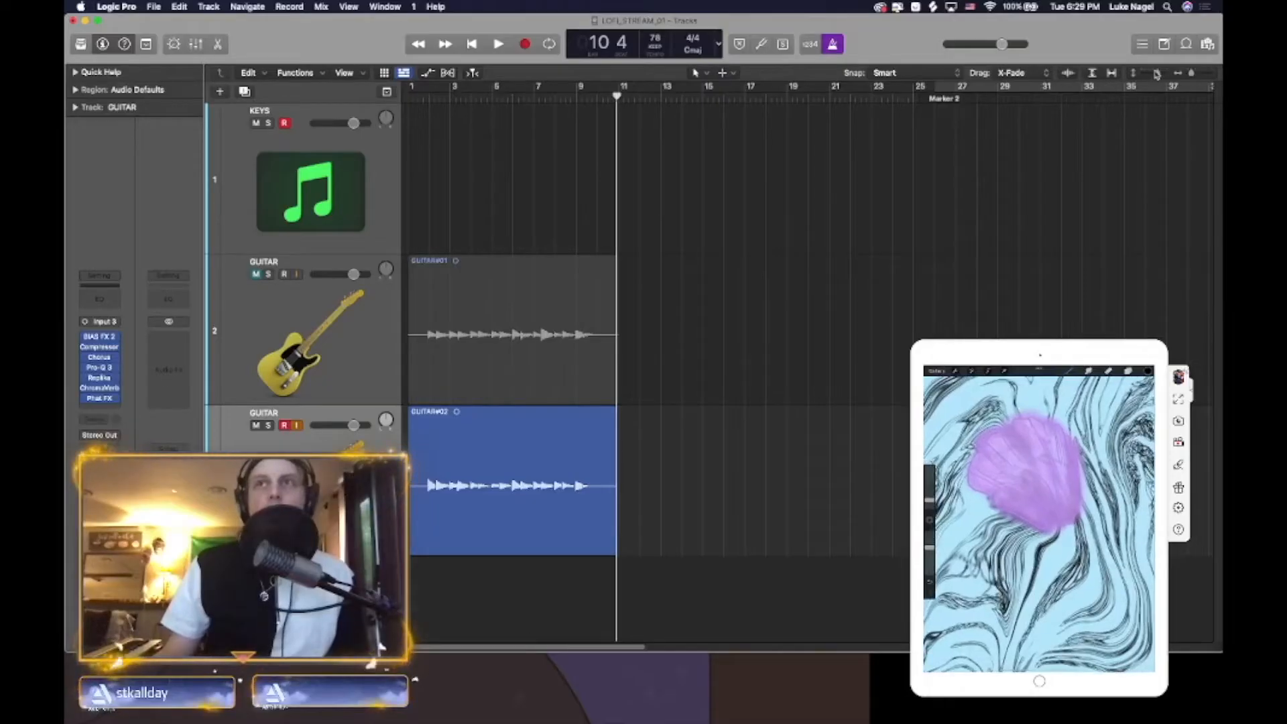
- Show the Flex controls and enable Polyphonic (Auto) Flex on the second recorded guitar track
left_click_drag(1157, 72, 1156, 73)
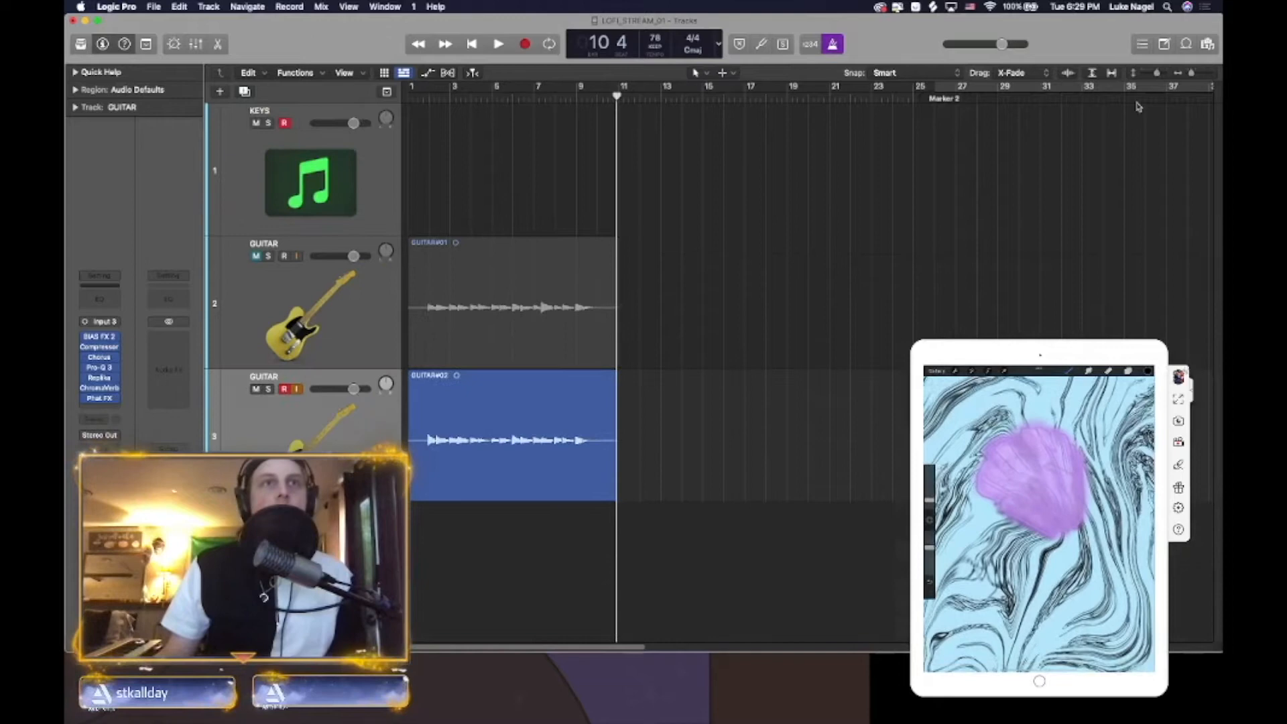
left_click(452, 74)
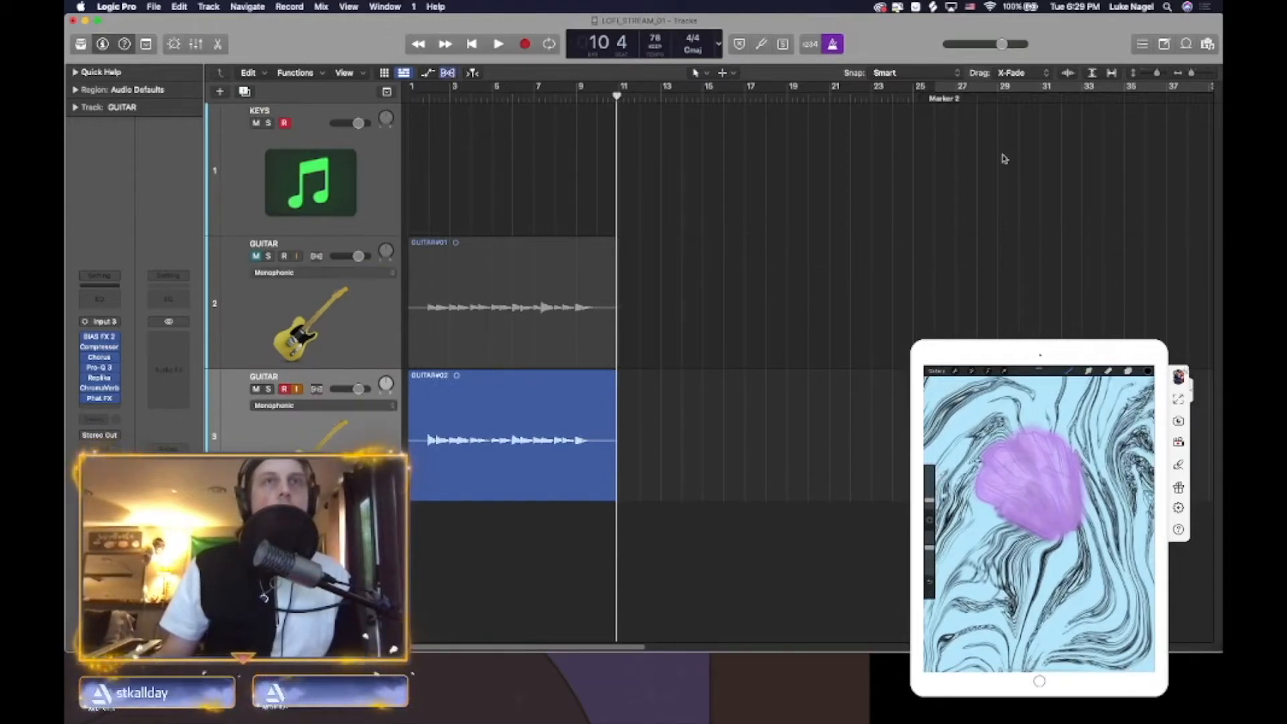
left_click_drag(1157, 74, 1160, 77)
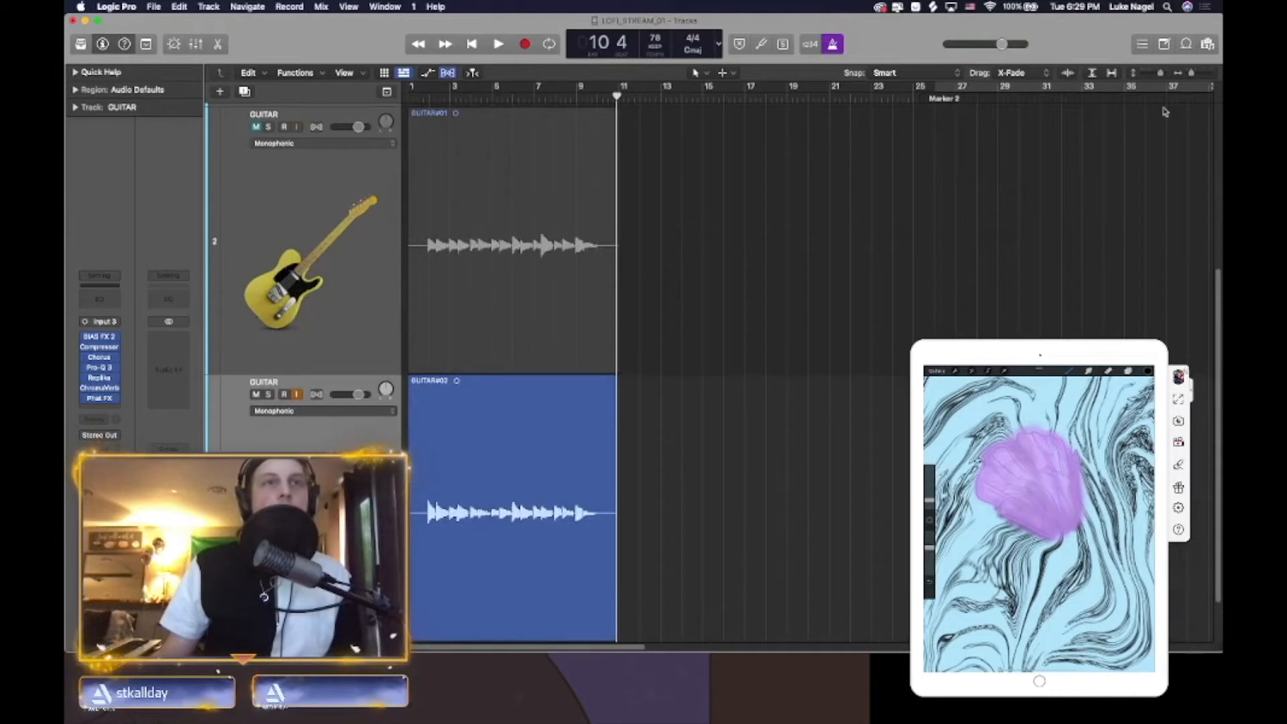
left_click(1195, 73)
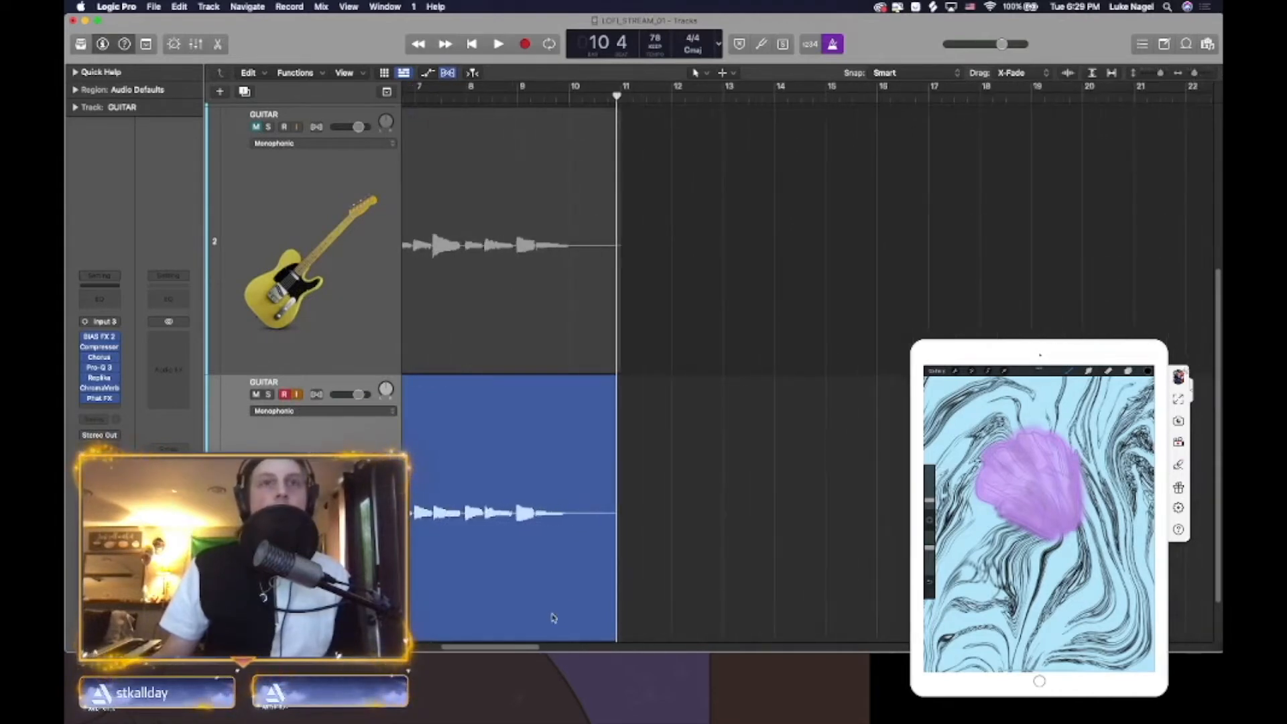
left_click_drag(523, 649, 358, 416)
left_click(318, 394)
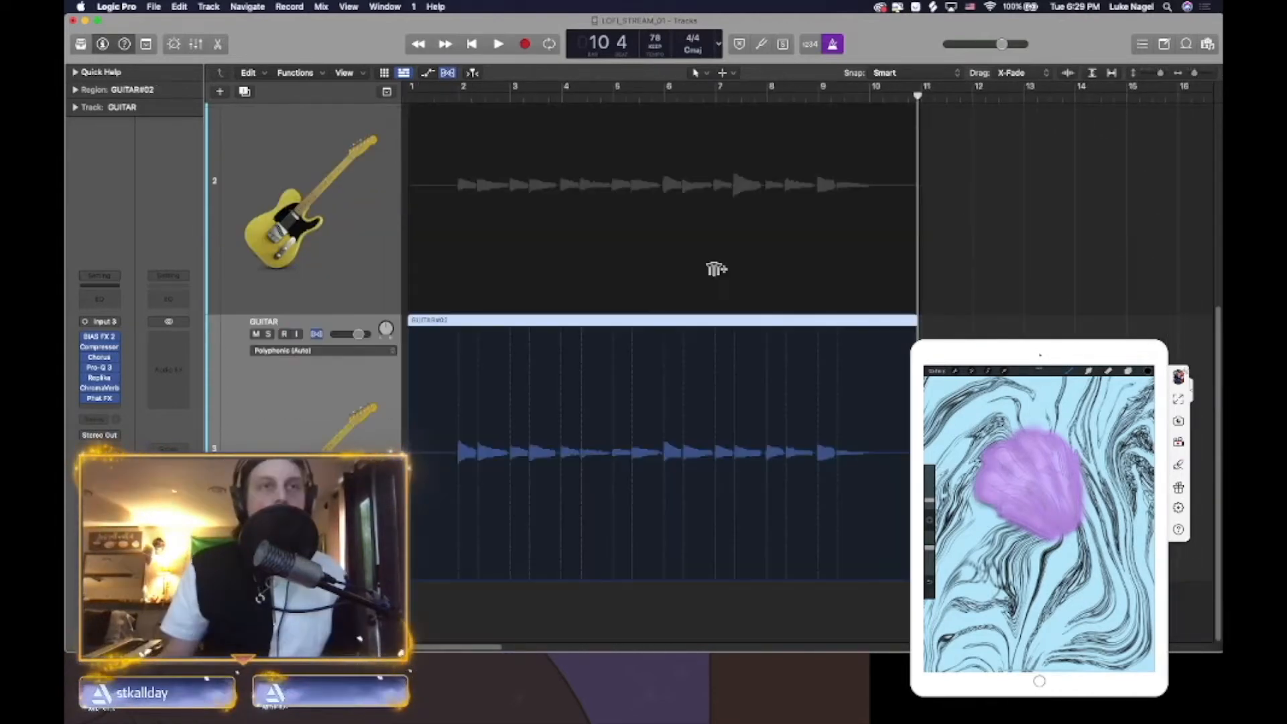
- Quantize the GUITAR#02 region to 1/8 Note
left_click(436, 94)
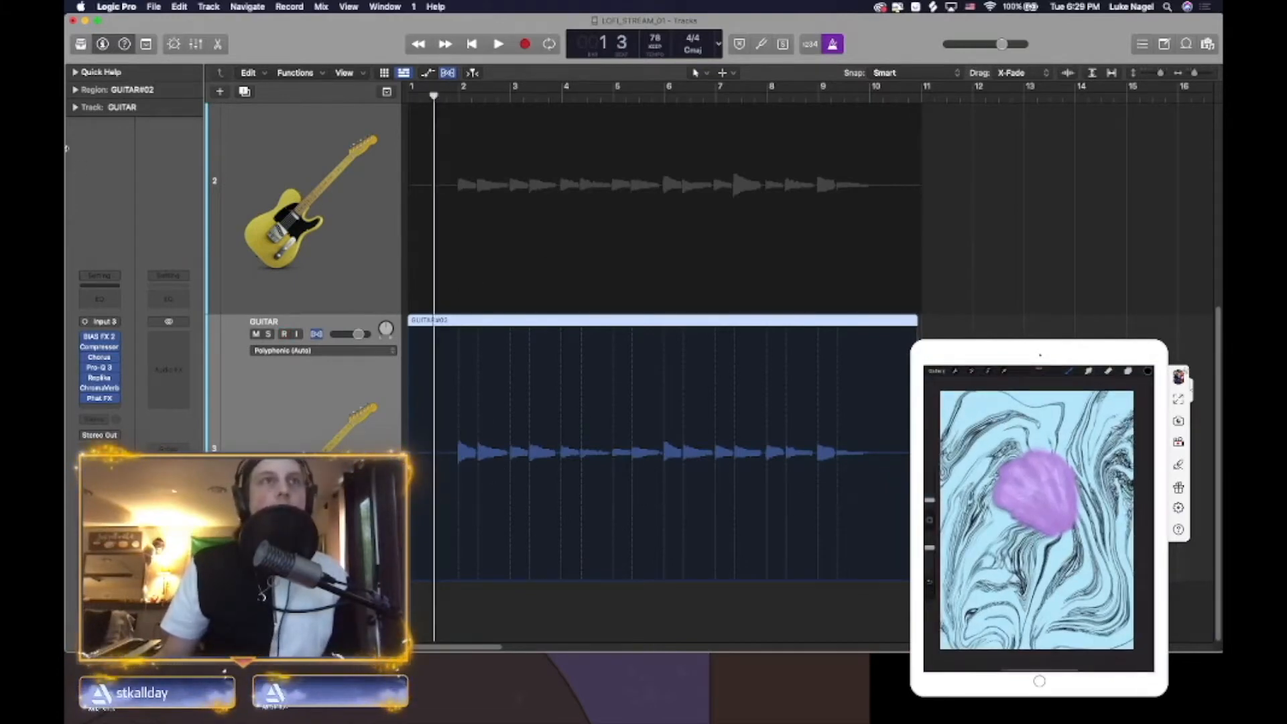
left_click(75, 72)
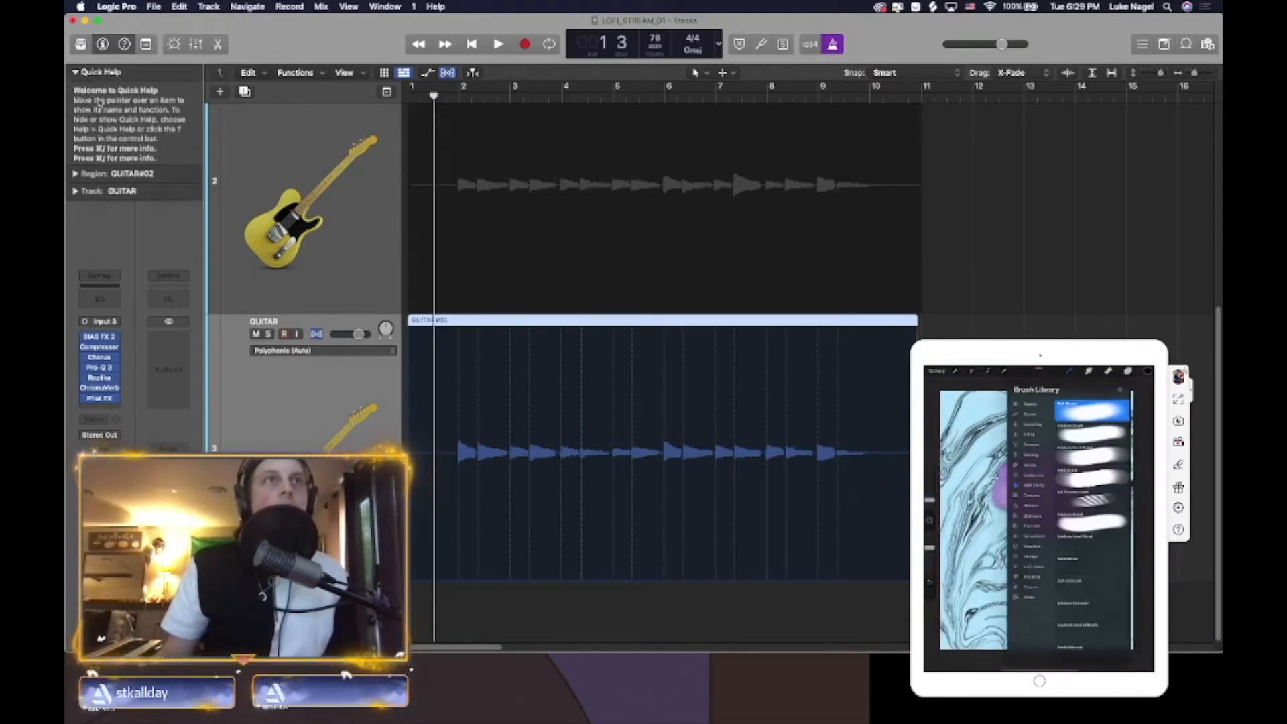
left_click(75, 173)
left_click(75, 72)
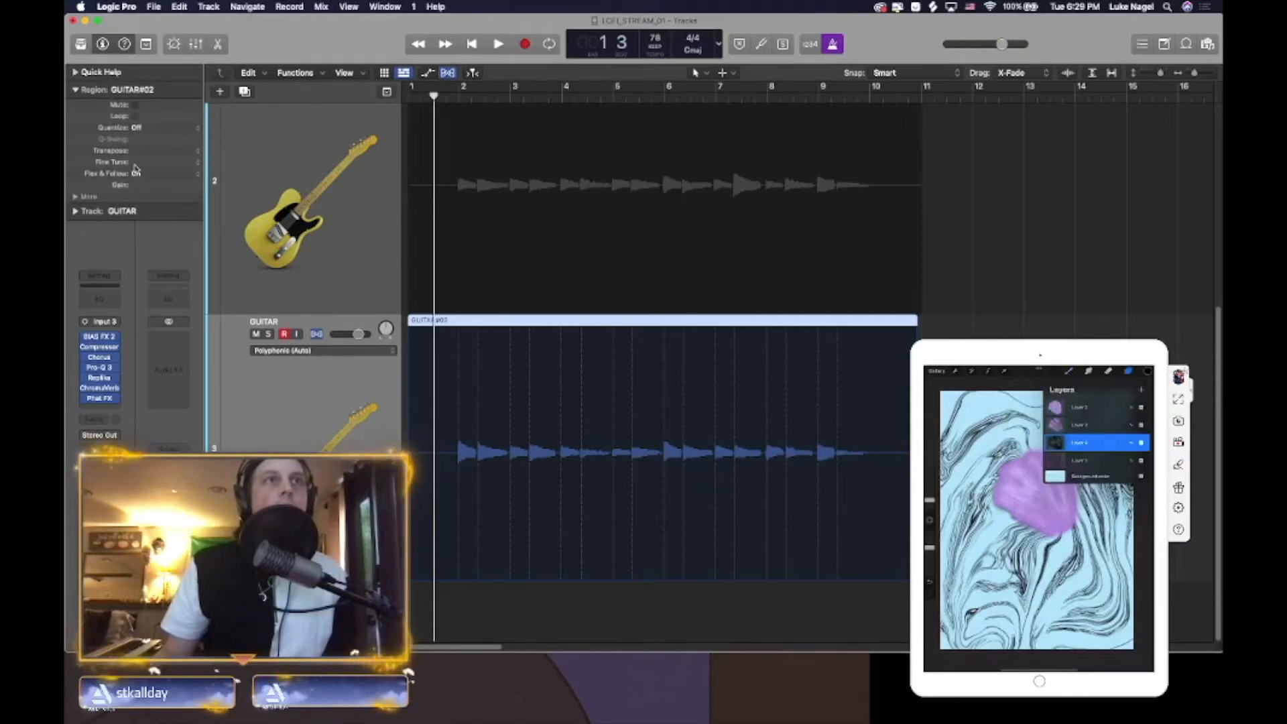
left_click(152, 129)
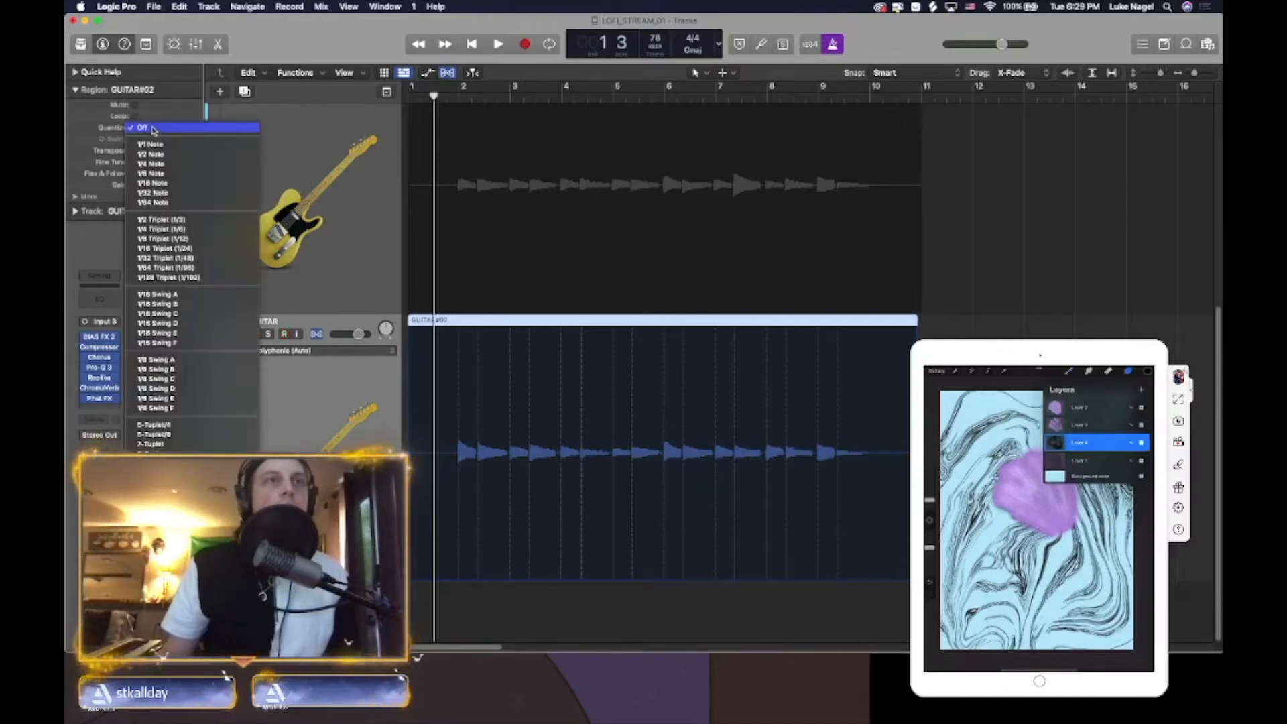
left_click(167, 175)
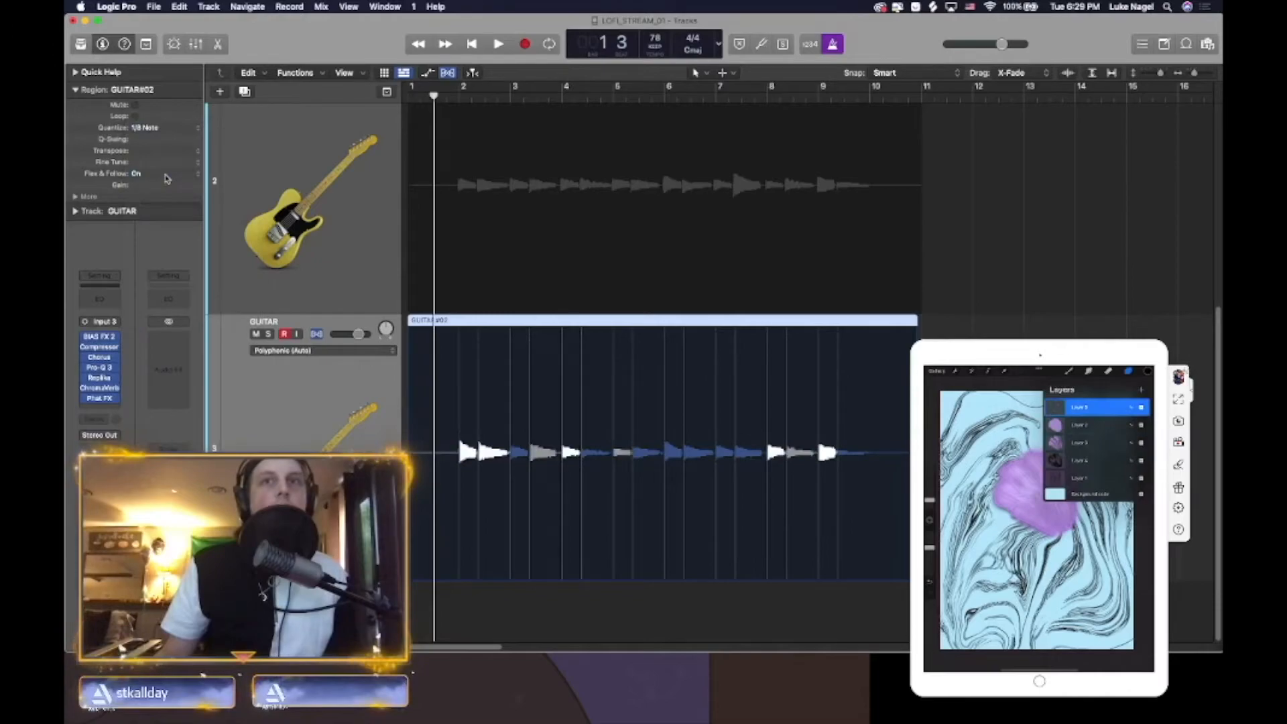
- Delete the guitar regions from bar 6 onward on both tracks and place the playhead at bar 2
key("space")
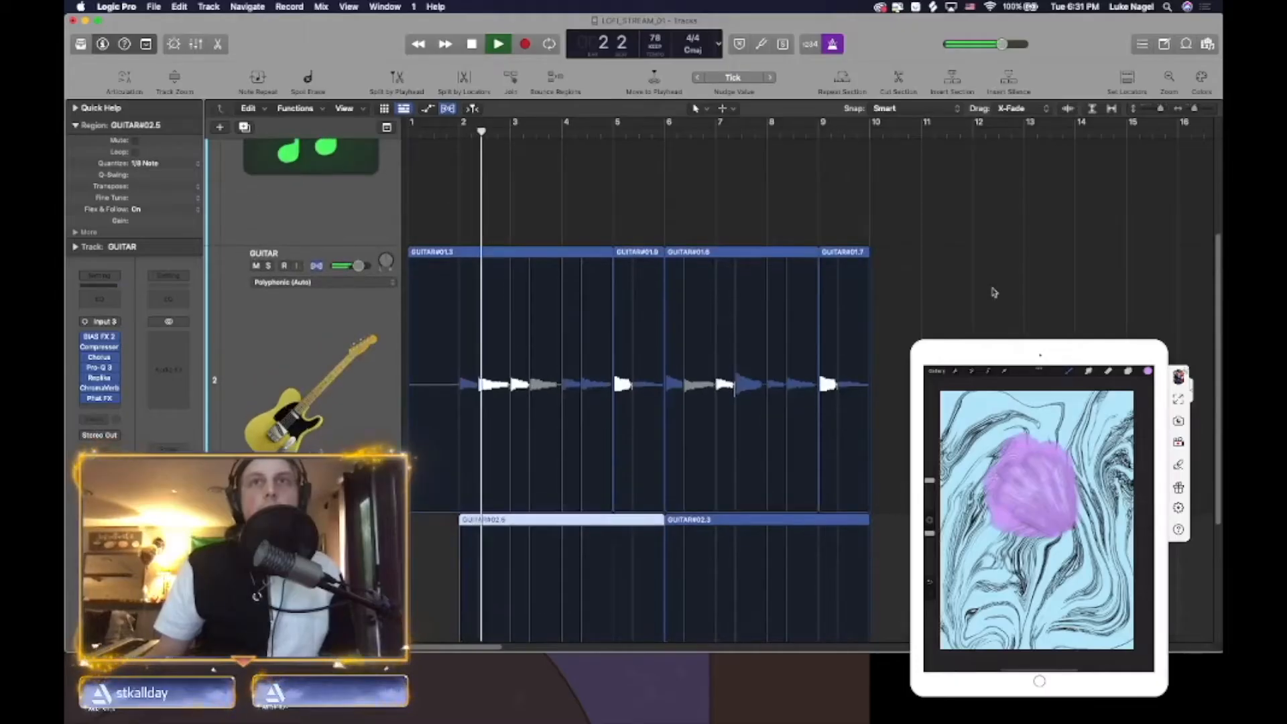
key("space")
left_click_drag(1000, 256, 688, 640)
key("Delete")
scroll(753, 405, "down", 3)
left_click(457, 128)
scroll(1093, 228, "up", 3)
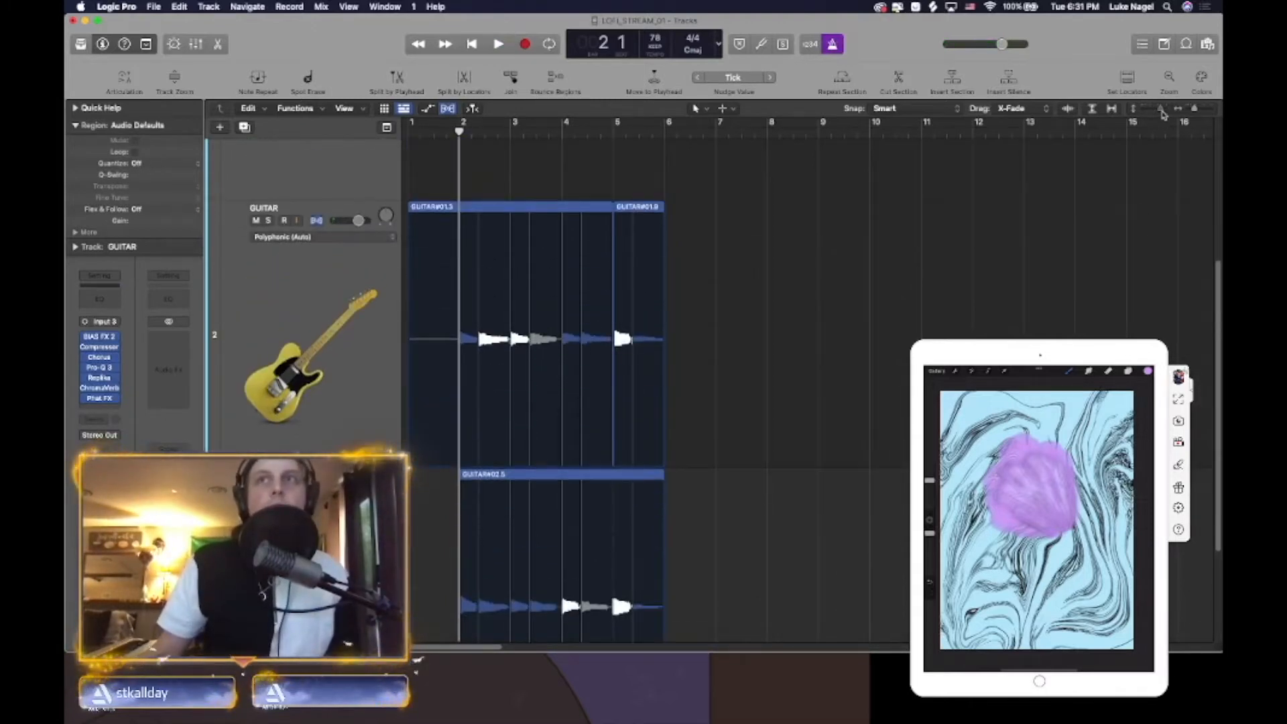
- Rename the first guitar track GUITAR L and play the guitar loop from bar 2
left_click_drag(1163, 114, 1159, 117)
double_click(282, 243)
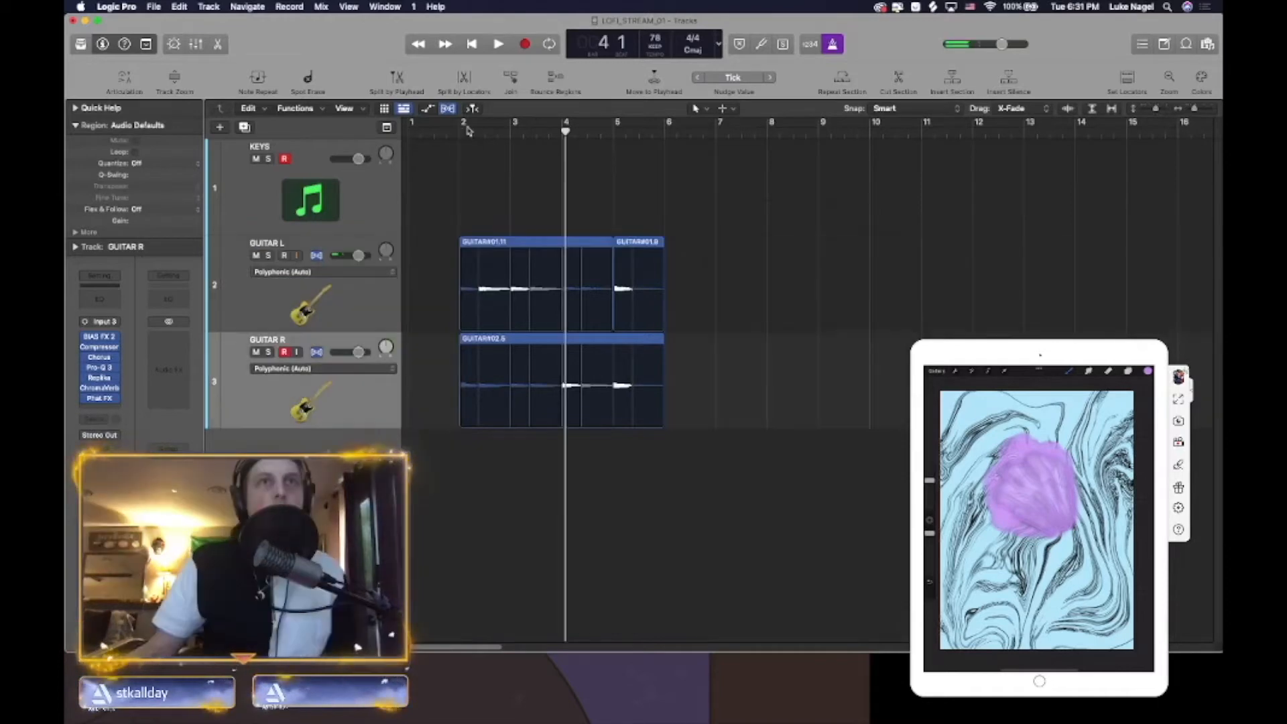
left_click(459, 130)
key("space")
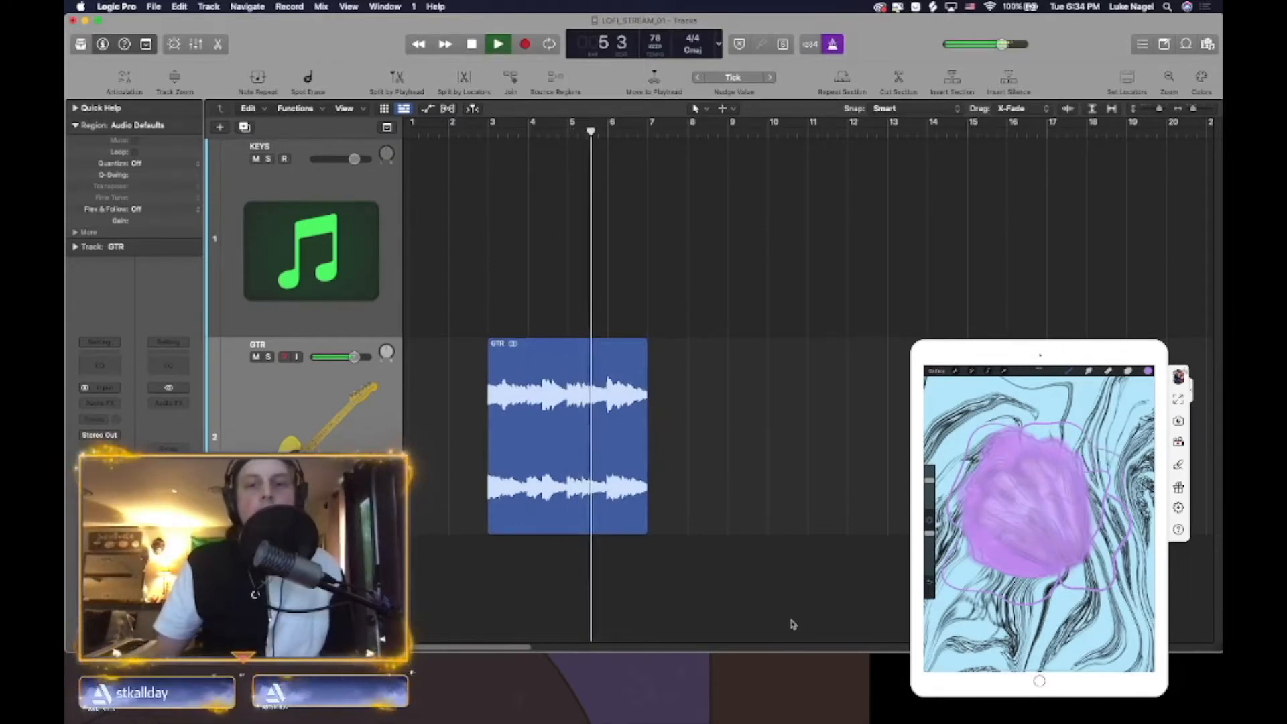
- Repeat the stereo GTR region once, directly after the original at bar 7
key("space")
left_click(603, 479)
left_click(647, 133)
key("super+r")
- Select the KEYS track and add a new track for the drums
left_click(311, 226)
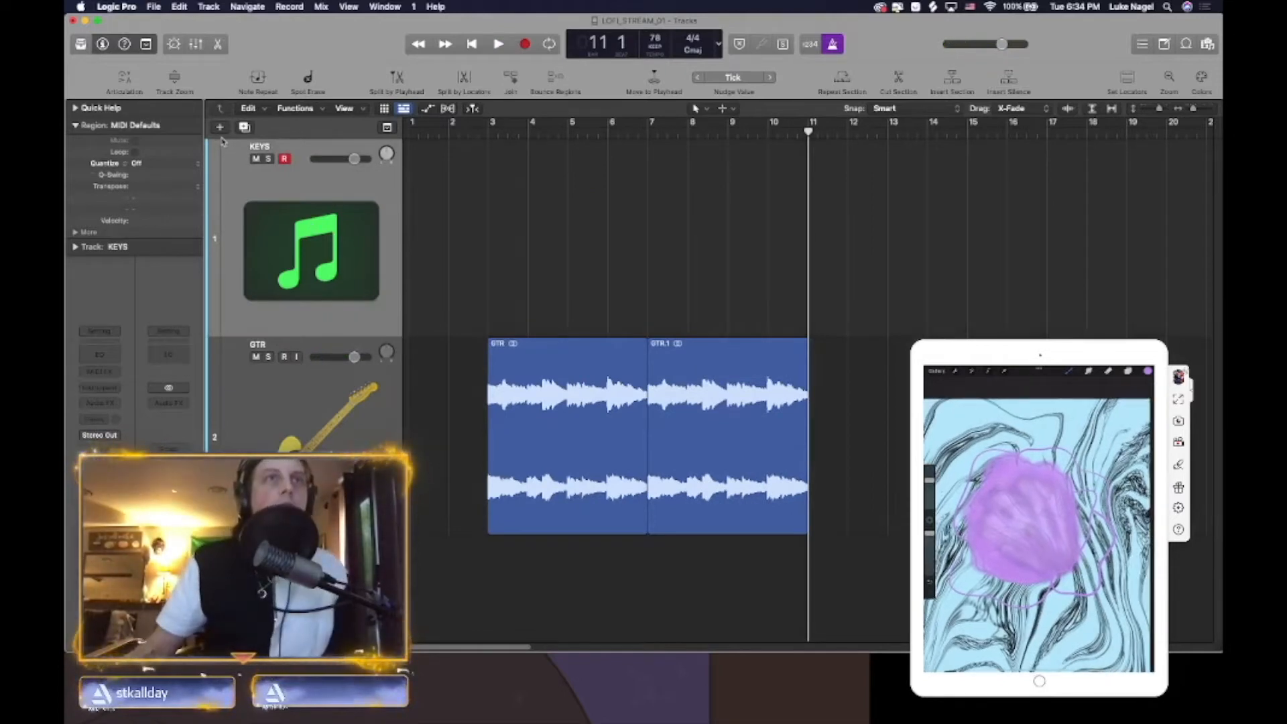
key("alt+super+n")
left_click(534, 45)
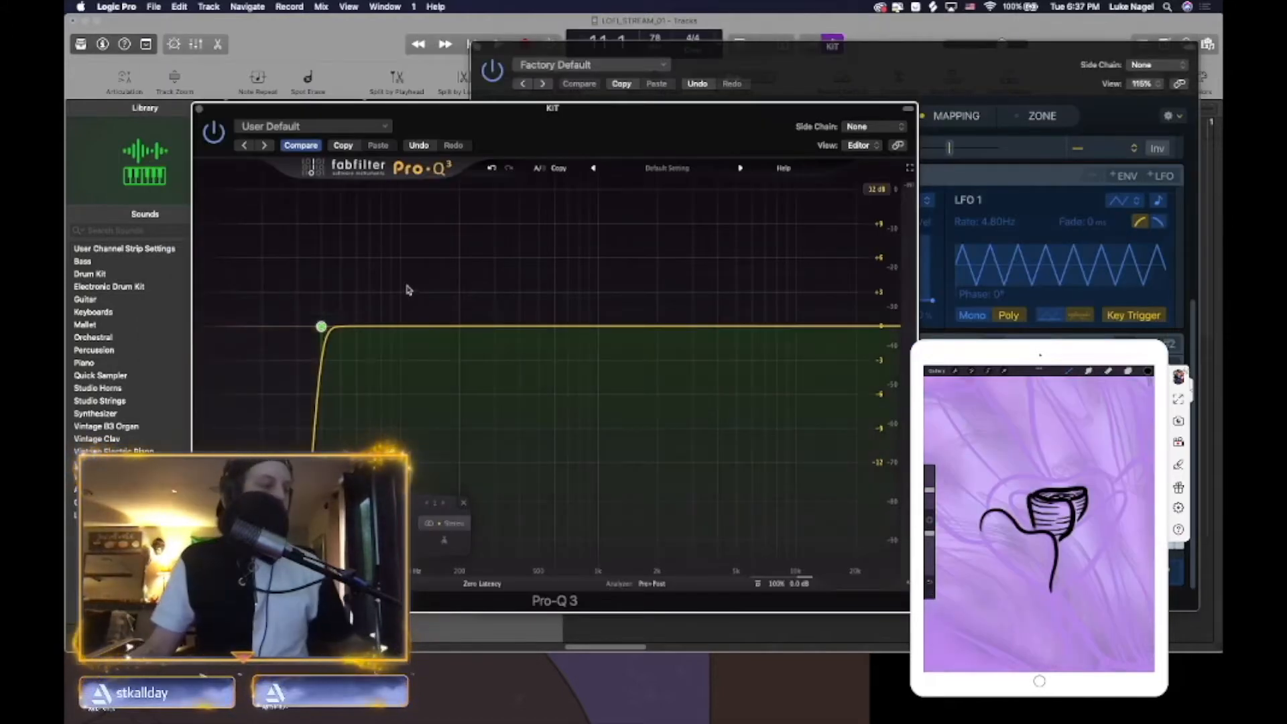
- Map the Splice sample BBL_snare_writer_lofi.wav to key C#2 in the KIT track's Sampler and close the instrument window
mouse_move(342, 283)
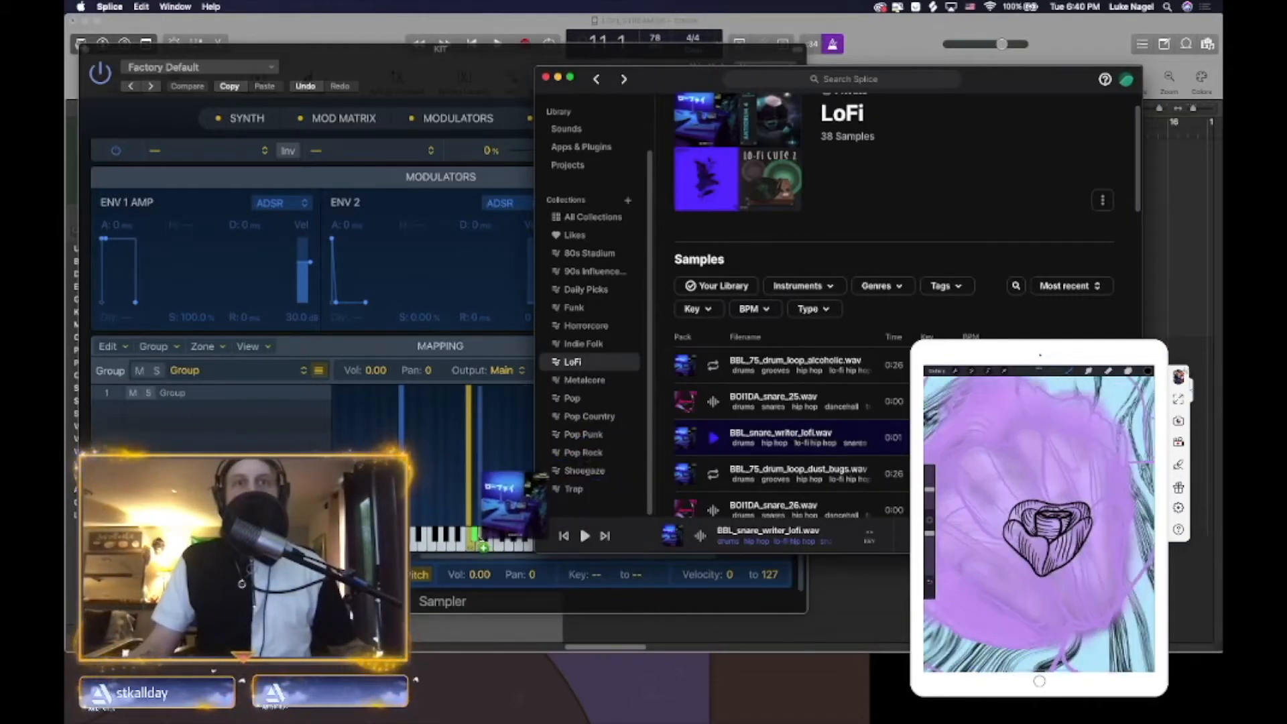
left_click_drag(479, 539, 474, 540)
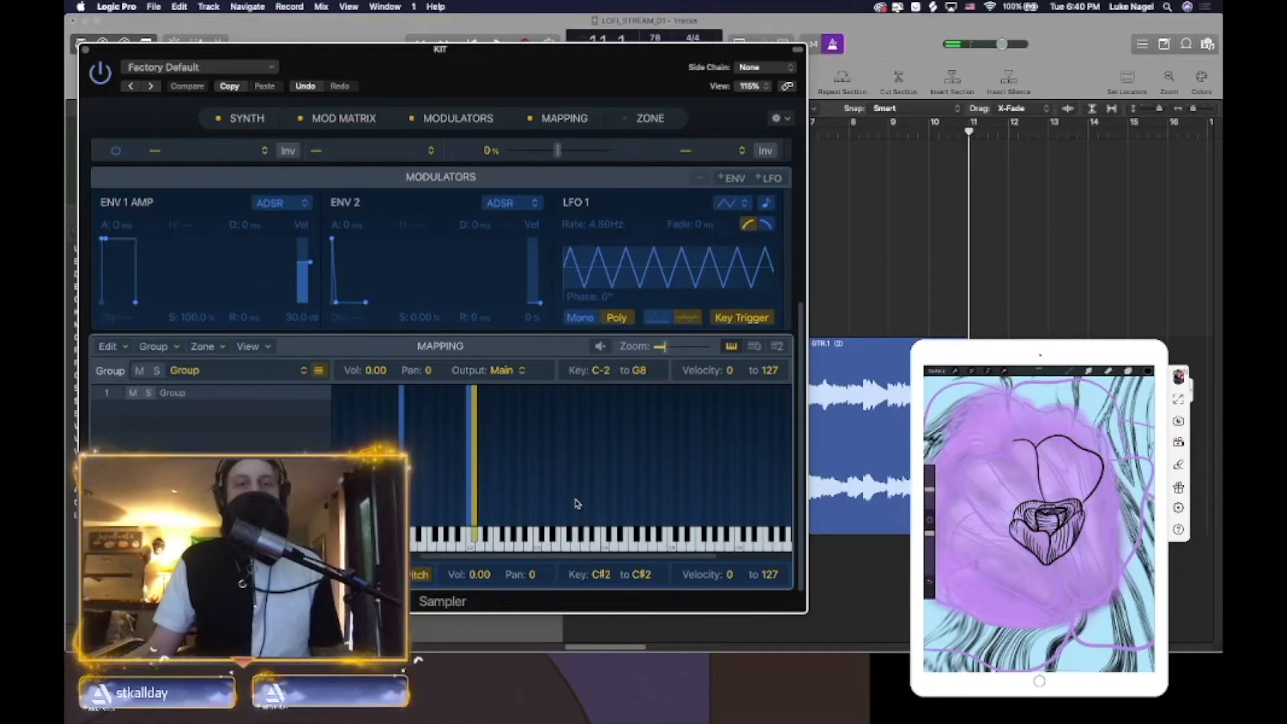
left_click(529, 118)
left_click(529, 119)
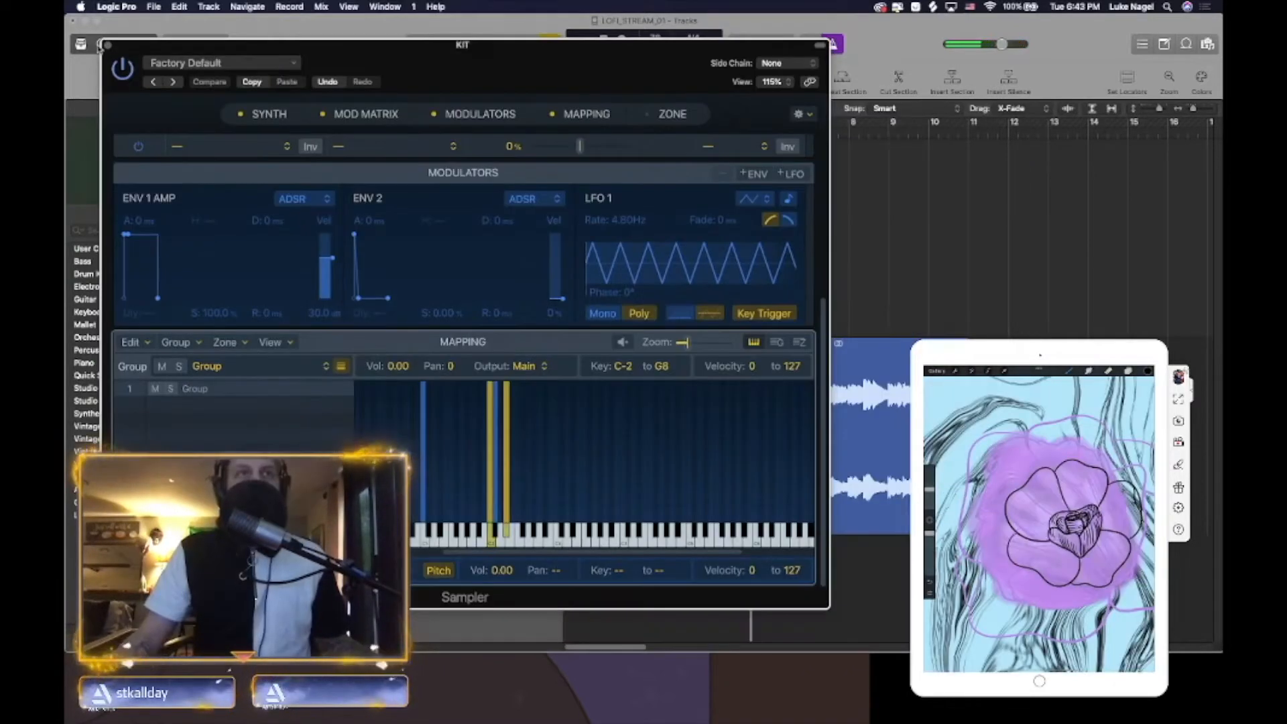
left_click(106, 48)
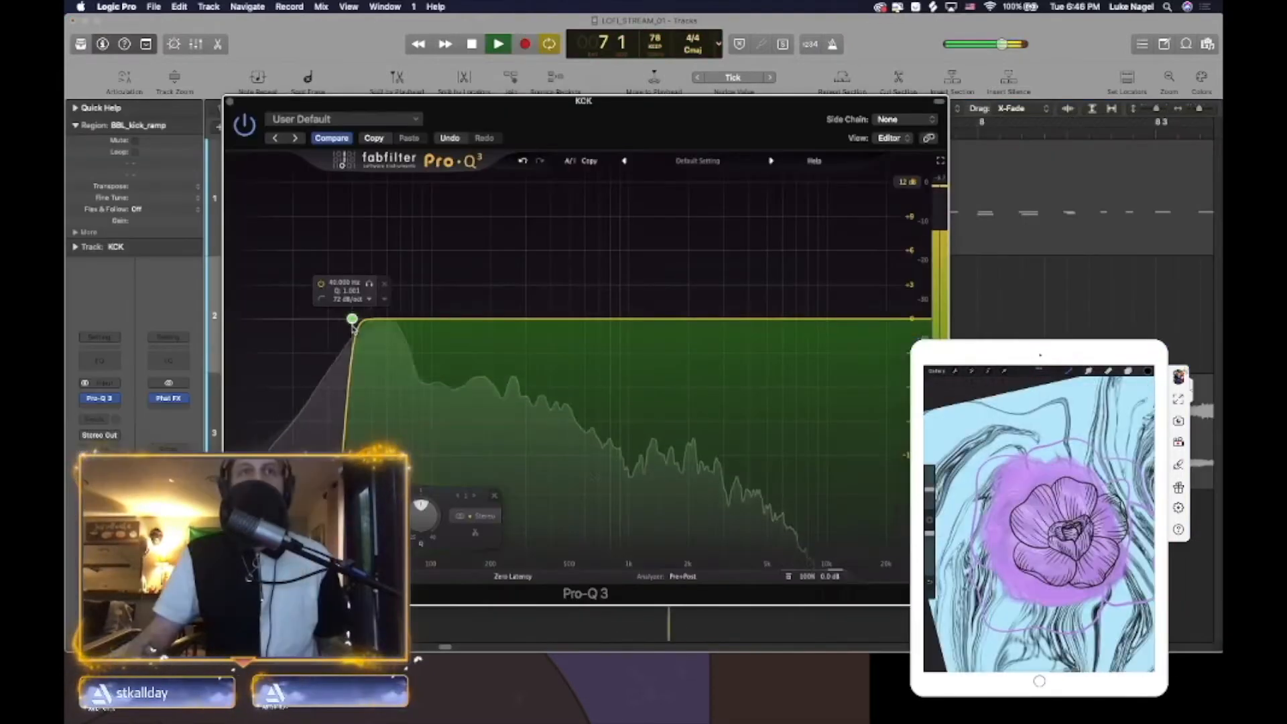
- Solo the low cut of the KCK track's Pro-Q 3 to audition it and set the cutoff to about 40 Hz
left_click_drag(353, 324, 351, 326)
left_click(366, 285)
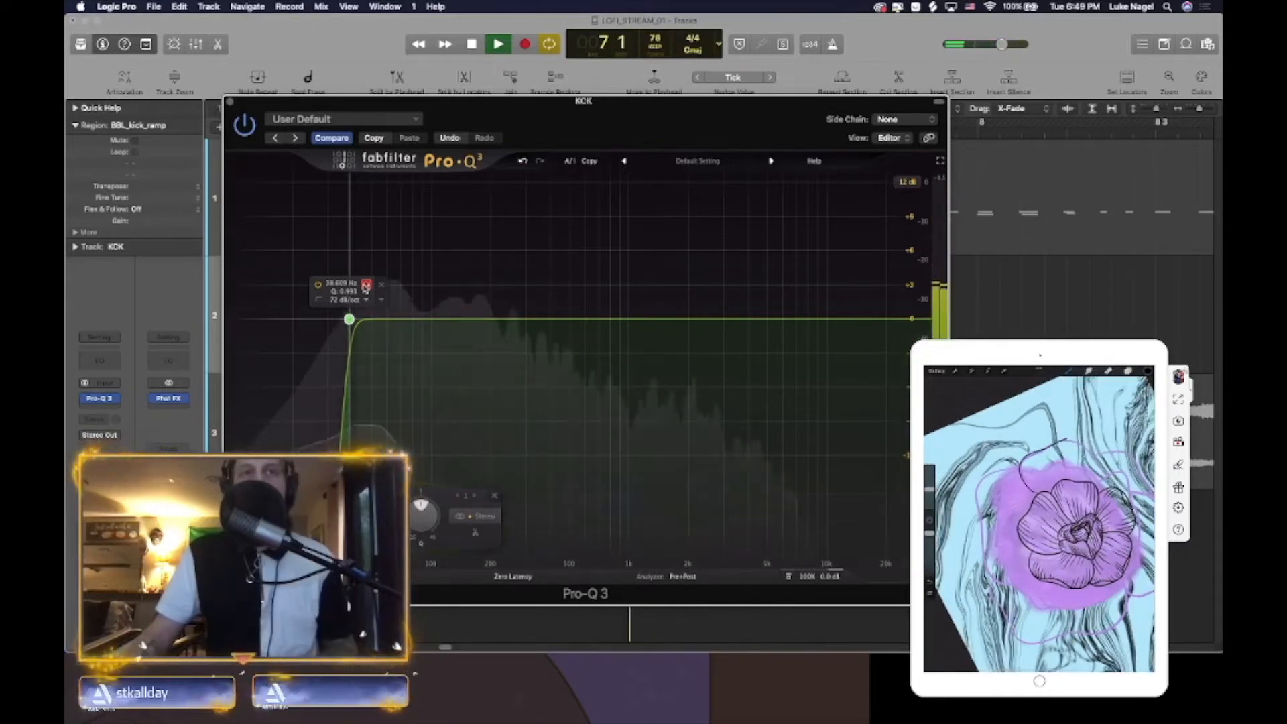
left_click(366, 285)
left_click_drag(349, 319, 351, 321)
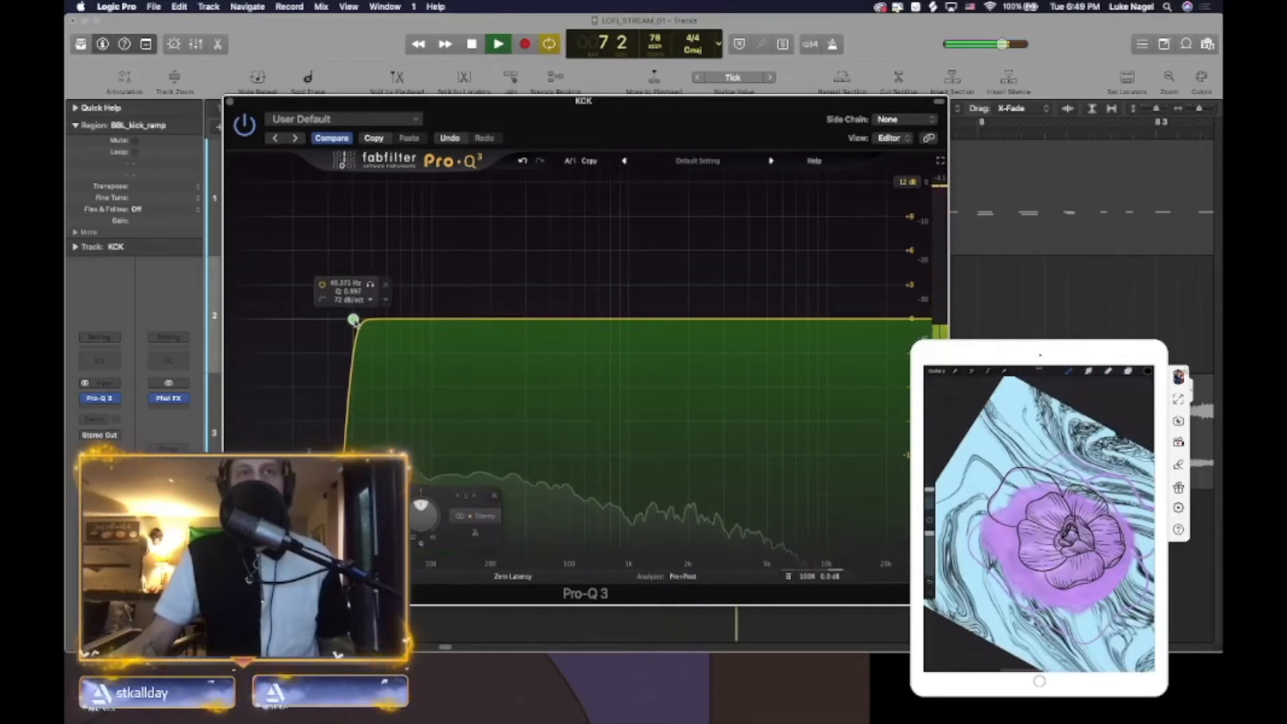
- Audition the midrange bell band of the kick's Pro-Q 3 and lower it to about -6.5 dB at 457 Hz
left_click(584, 326)
left_click(601, 346)
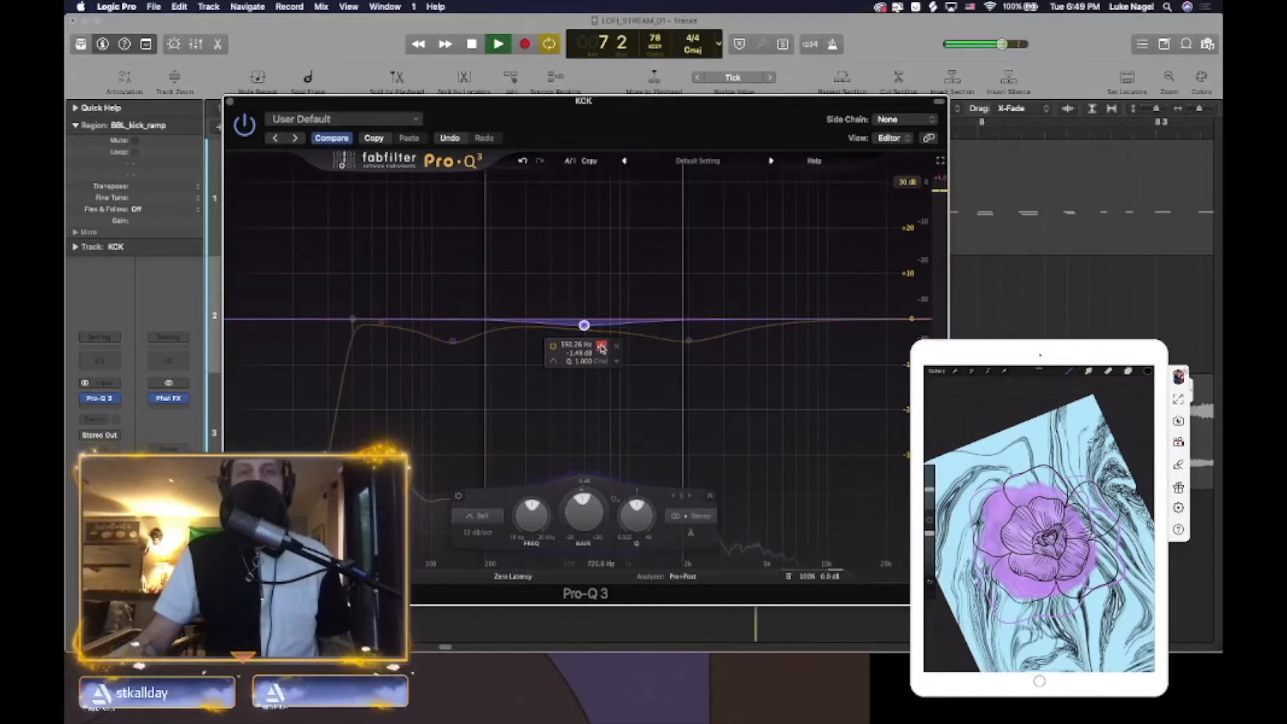
left_click_drag(584, 325, 561, 348)
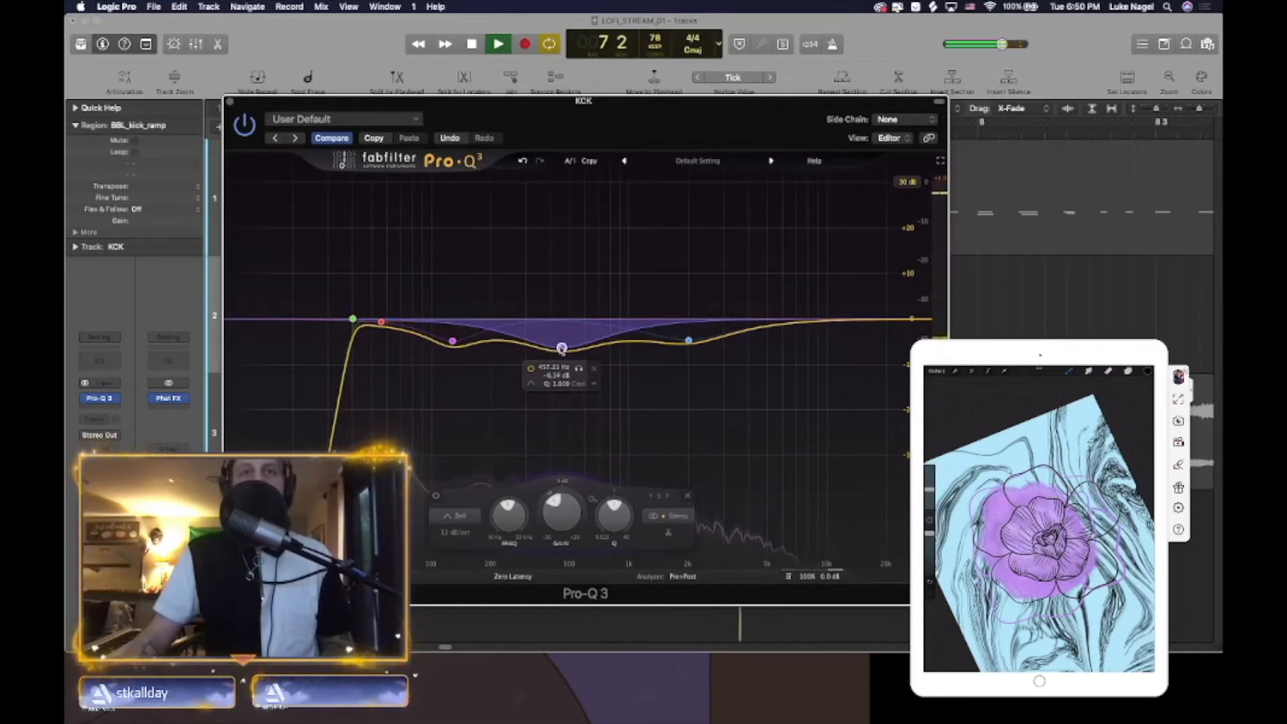
- Solo the midrange bell band of the kick's Pro-Q 3 to audition it
left_click(580, 368)
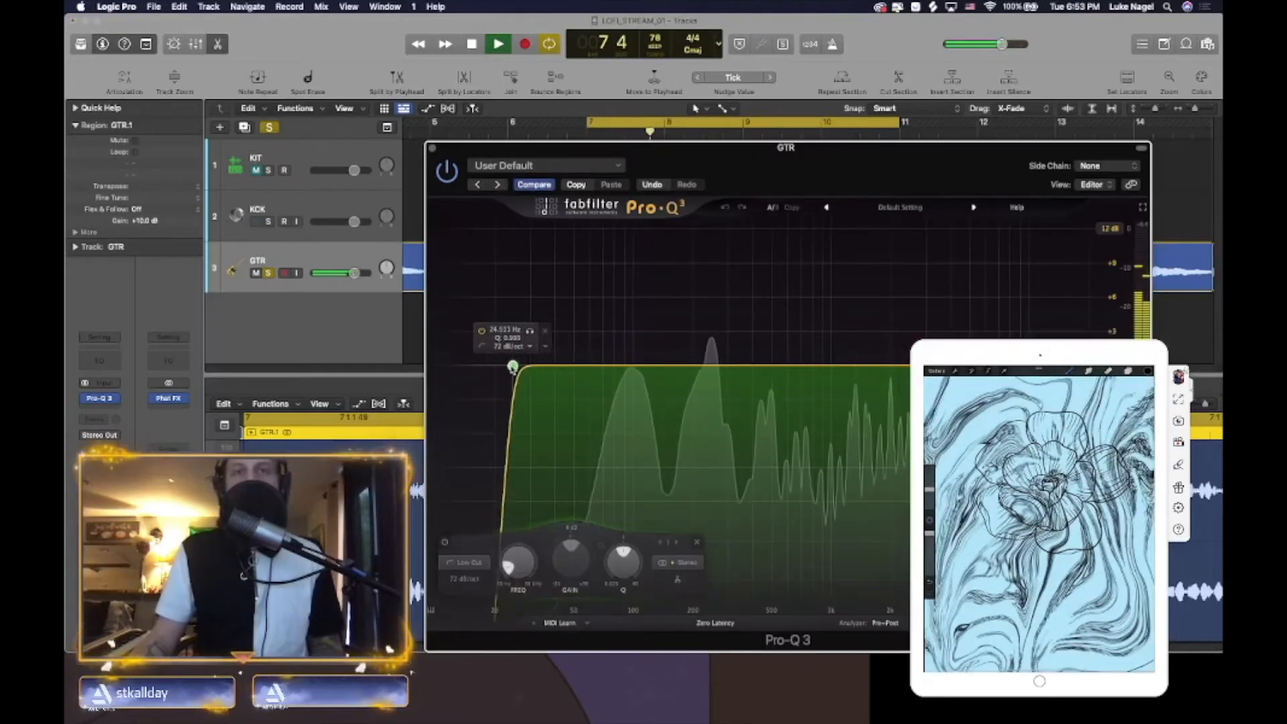
- Raise the low cut of the GTR track's Pro-Q 3 to about 120 Hz, soloing it to audition, and add a bell band beside it
left_click_drag(512, 365, 626, 376)
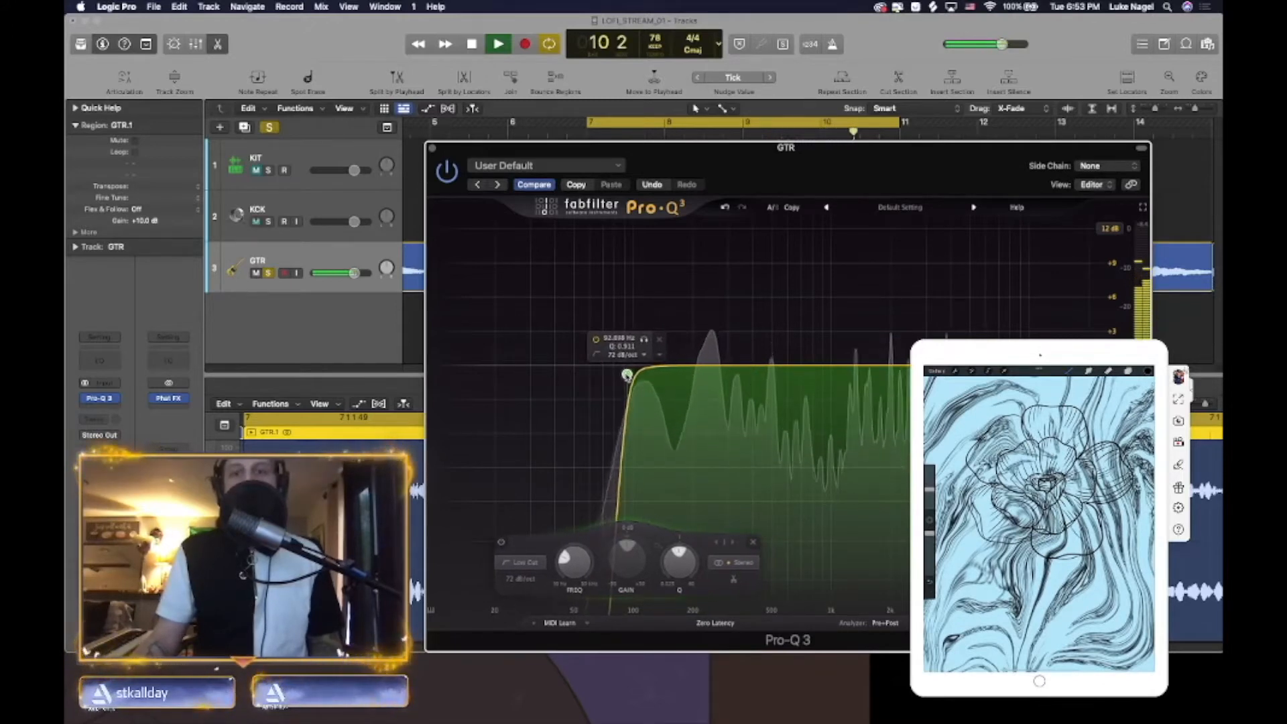
left_click(675, 367)
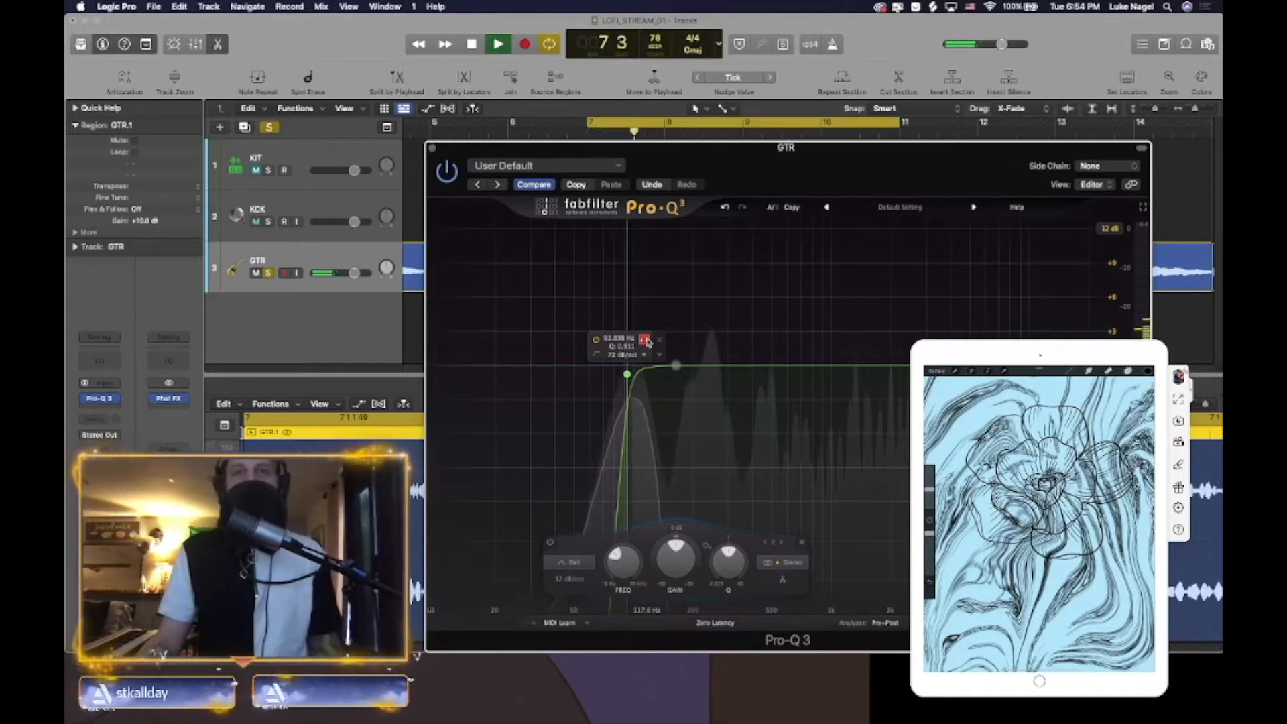
left_click_drag(647, 342, 670, 334)
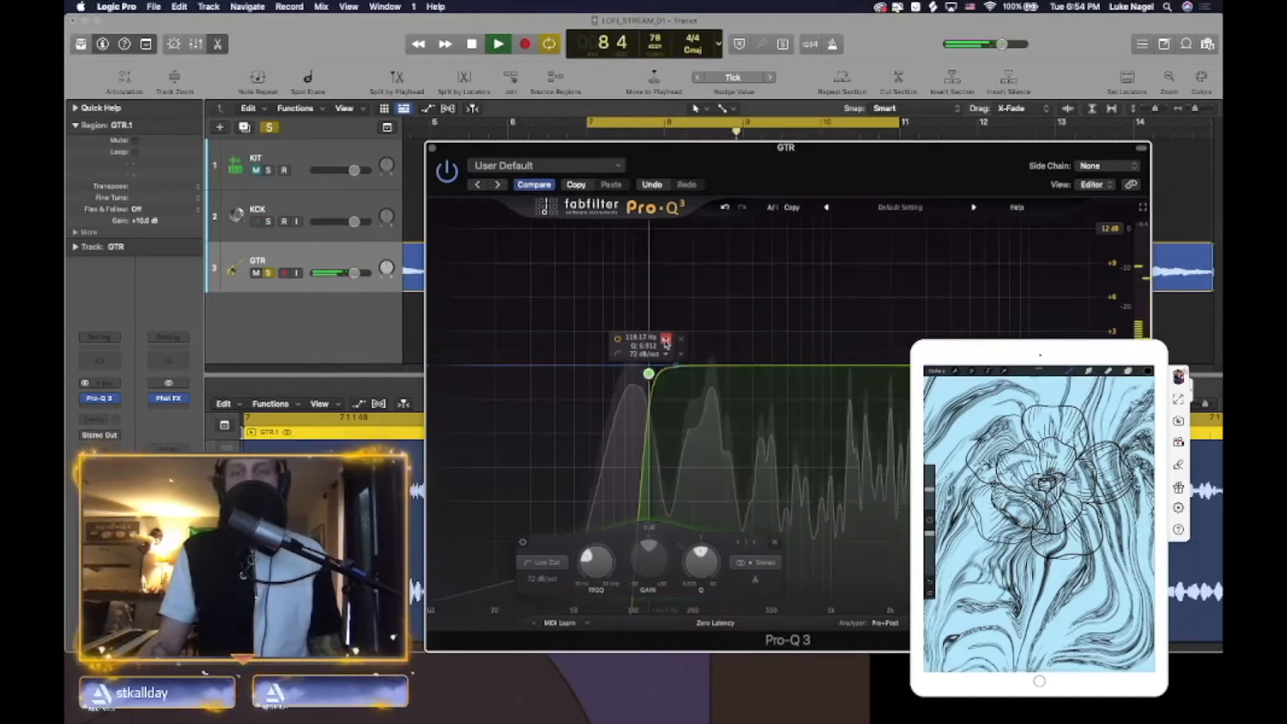
left_click(666, 339)
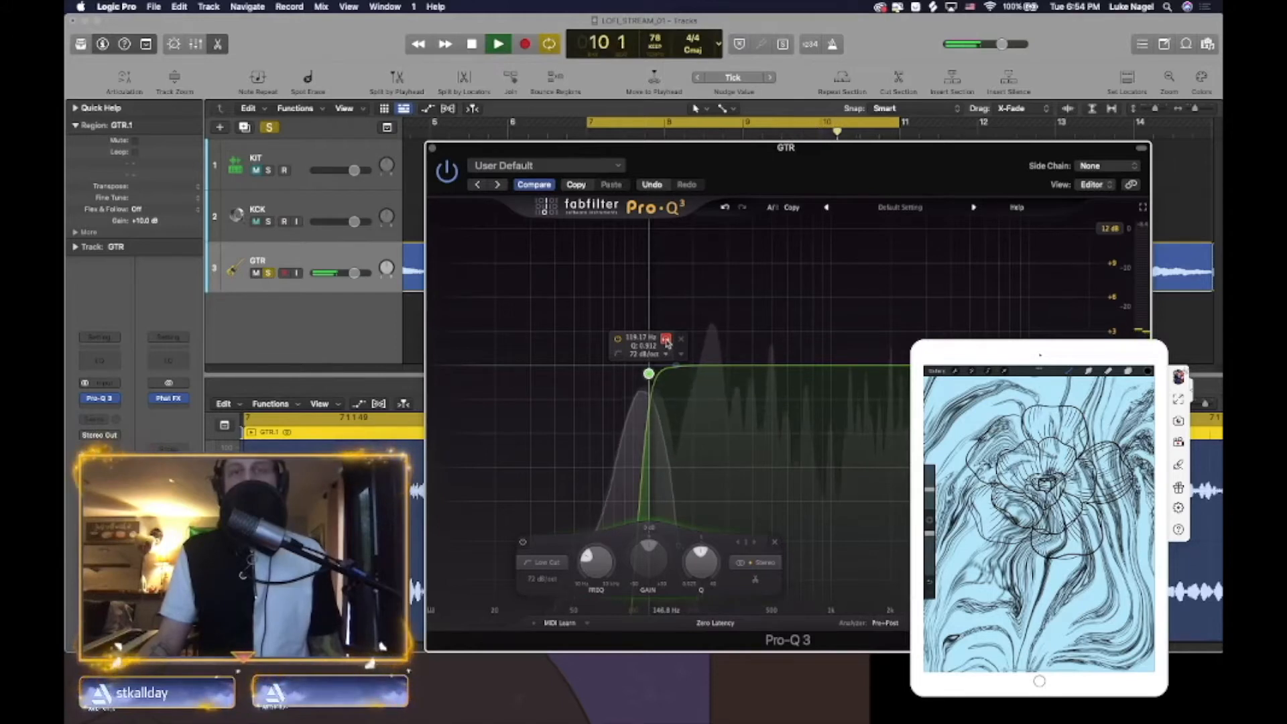
left_click(666, 340)
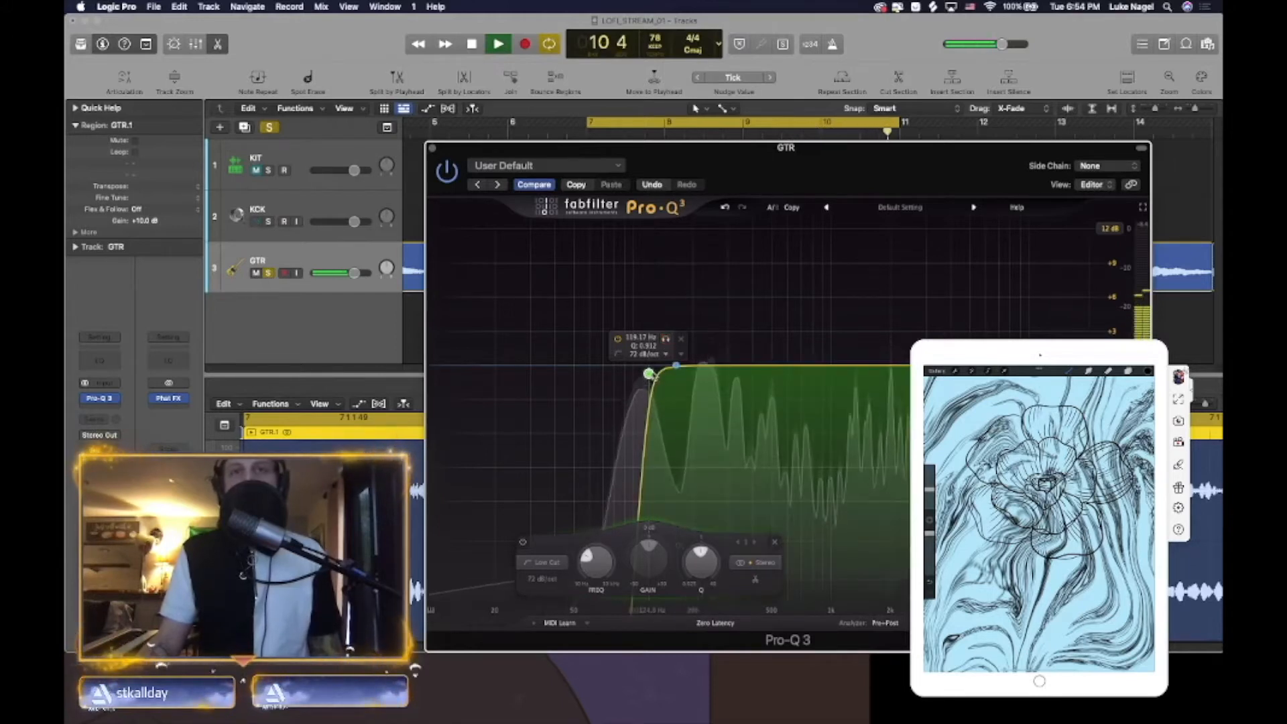
left_click_drag(649, 377, 657, 378)
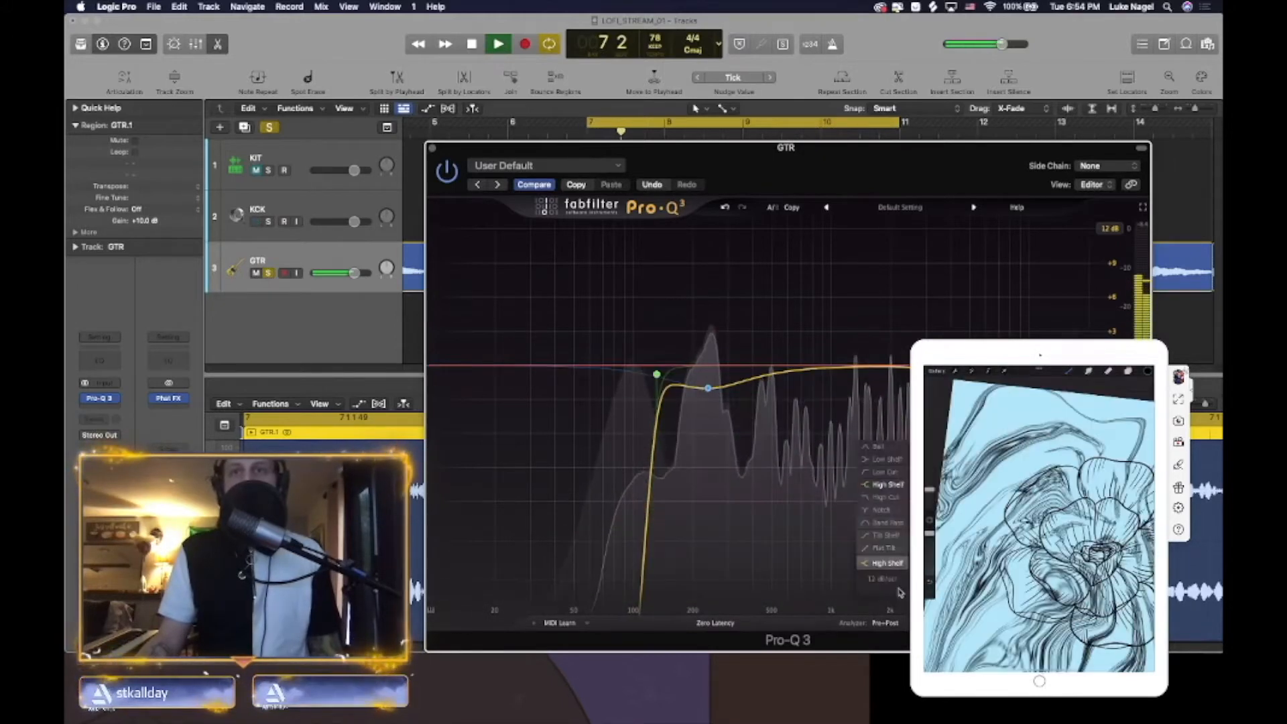
- Change the guitar EQ's high shelf band to a High Cut with a 72 dB/oct slope
left_click(891, 498)
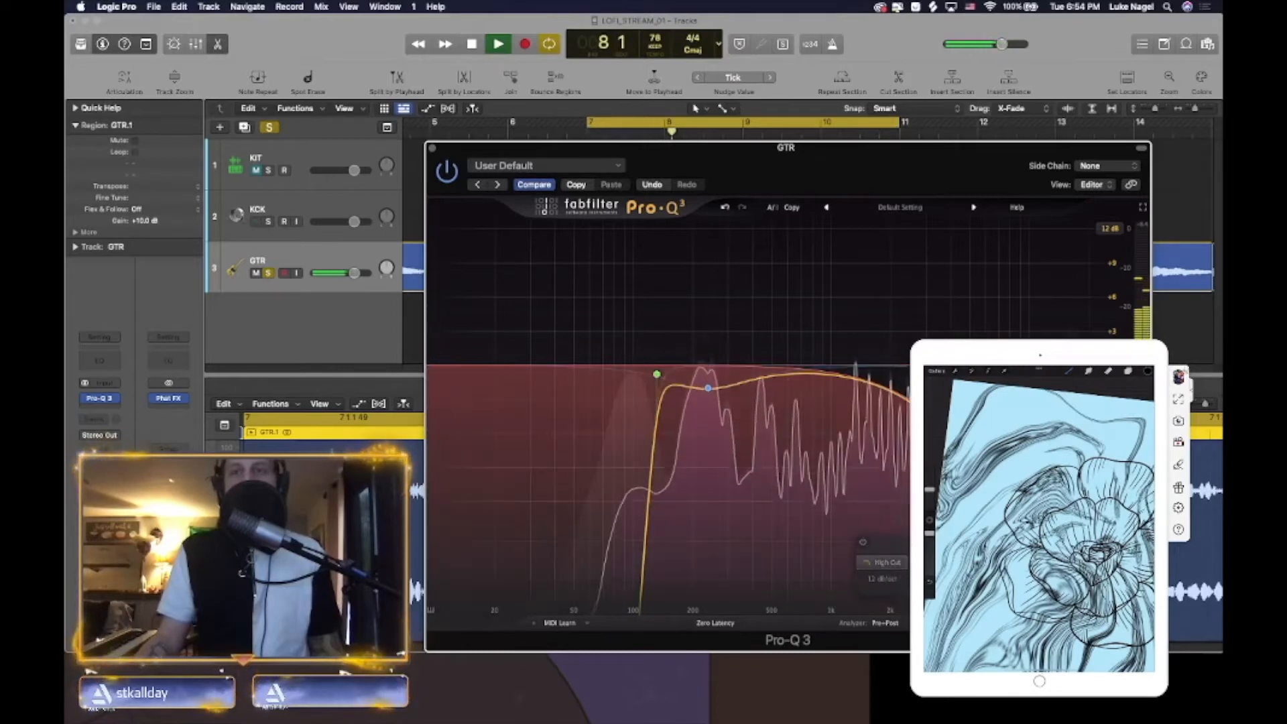
left_click(889, 579)
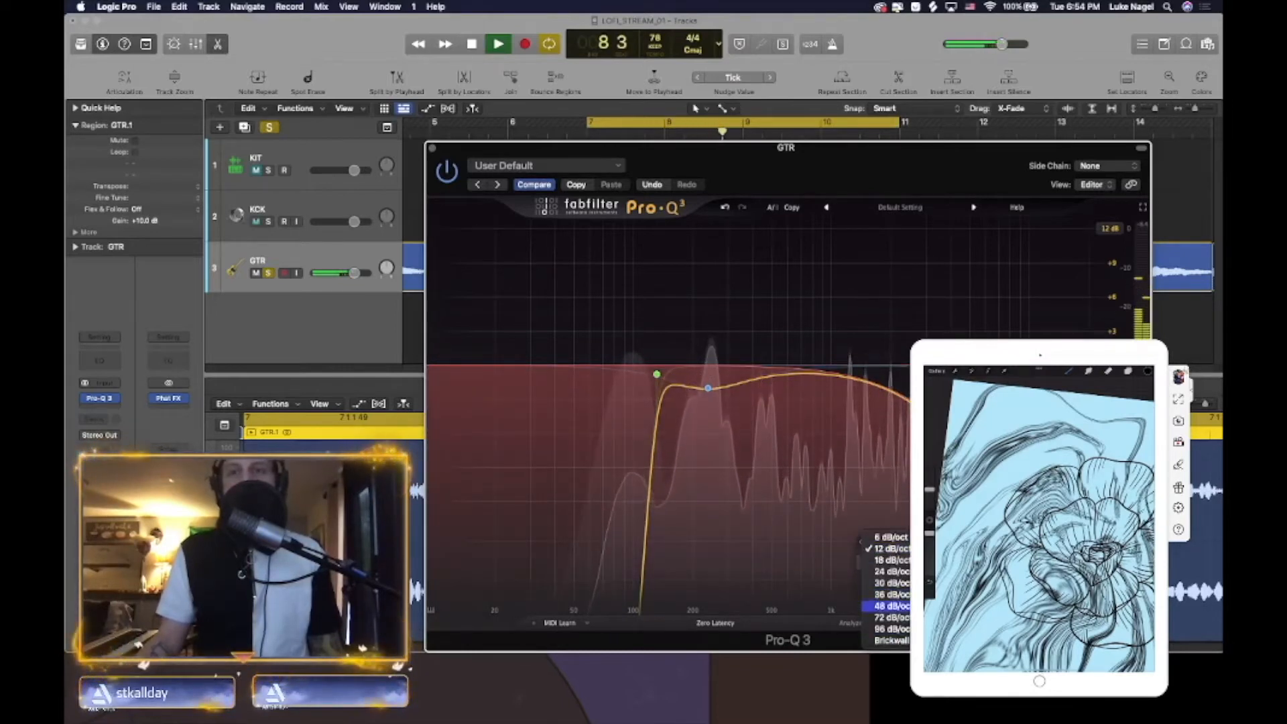
left_click(891, 617)
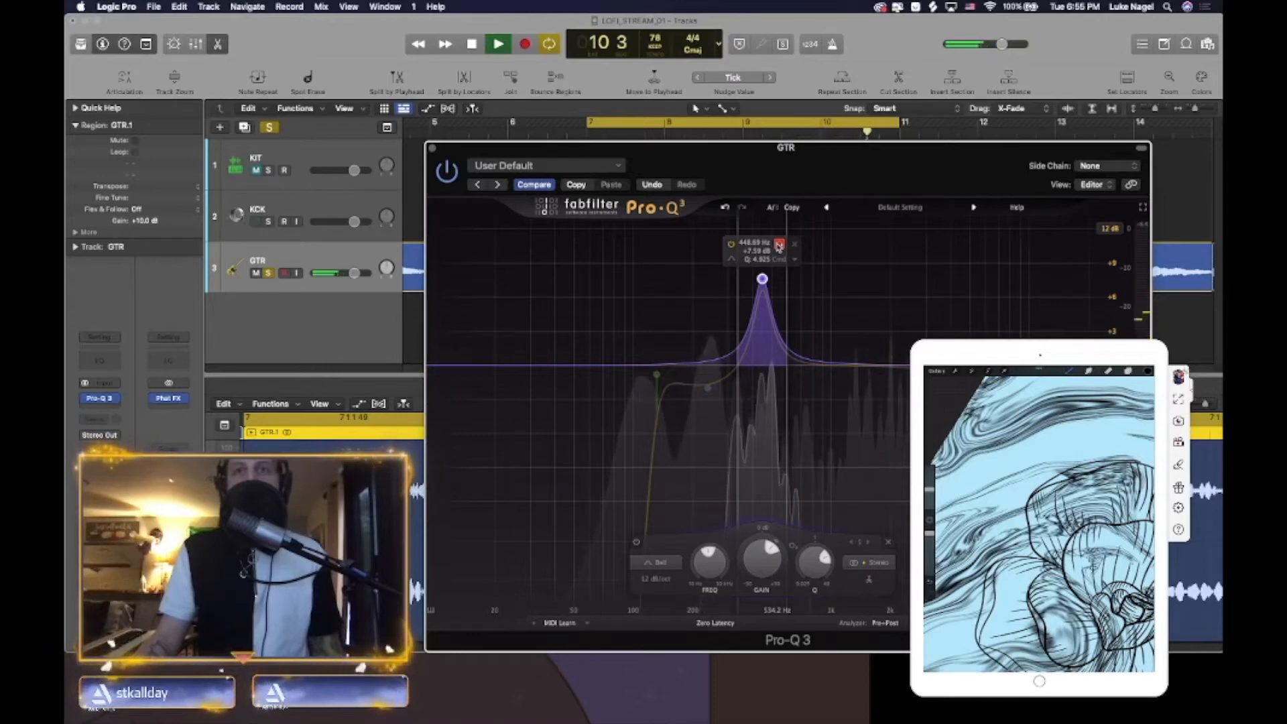
- Stop soloing the guitar EQ's narrow midrange bell band and lower it to about -0.4 dB near 426 Hz
left_click(779, 246)
mouse_move(762, 278)
left_mouse_down()
mouse_move(770, 386)
mouse_move(775, 234)
mouse_move(761, 241)
mouse_move(761, 220)
mouse_move(760, 384)
left_mouse_up()
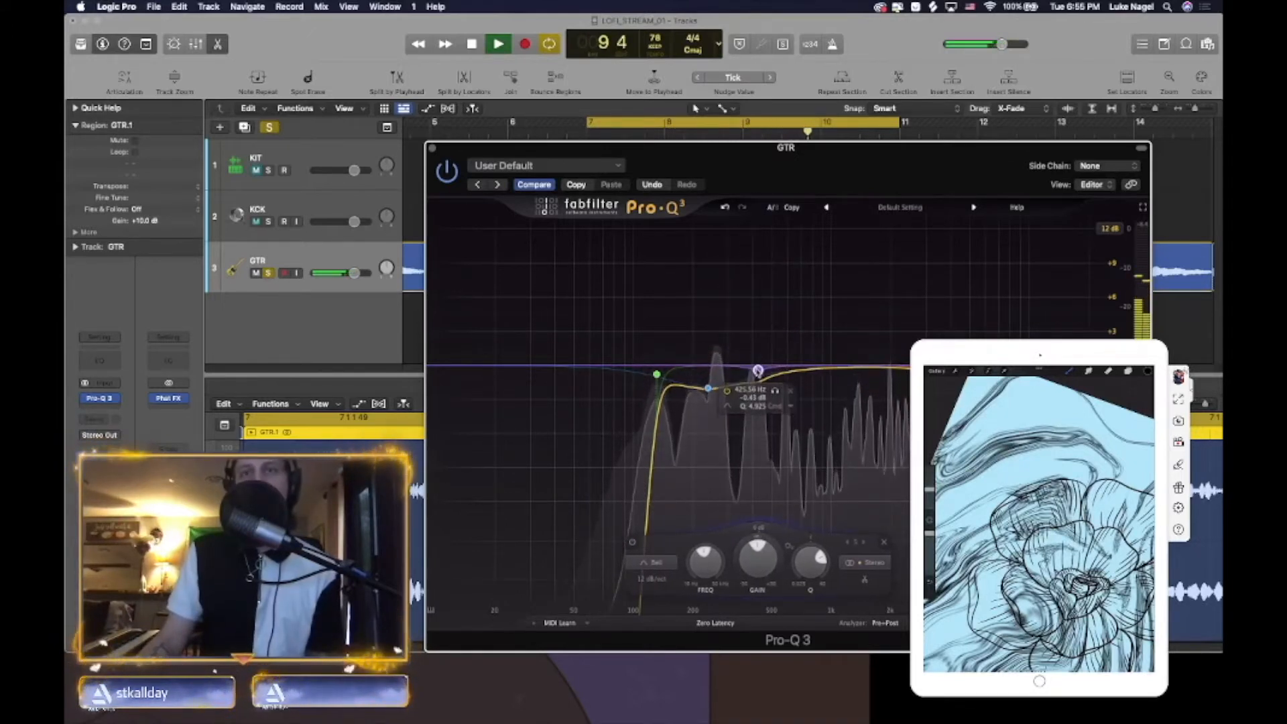
- Sweep a narrow boost of about 18 dB near 2.9 kHz on the guitar EQ, turn it into a cut, and compare the bypassed sound
left_click_drag(848, 366, 915, 308)
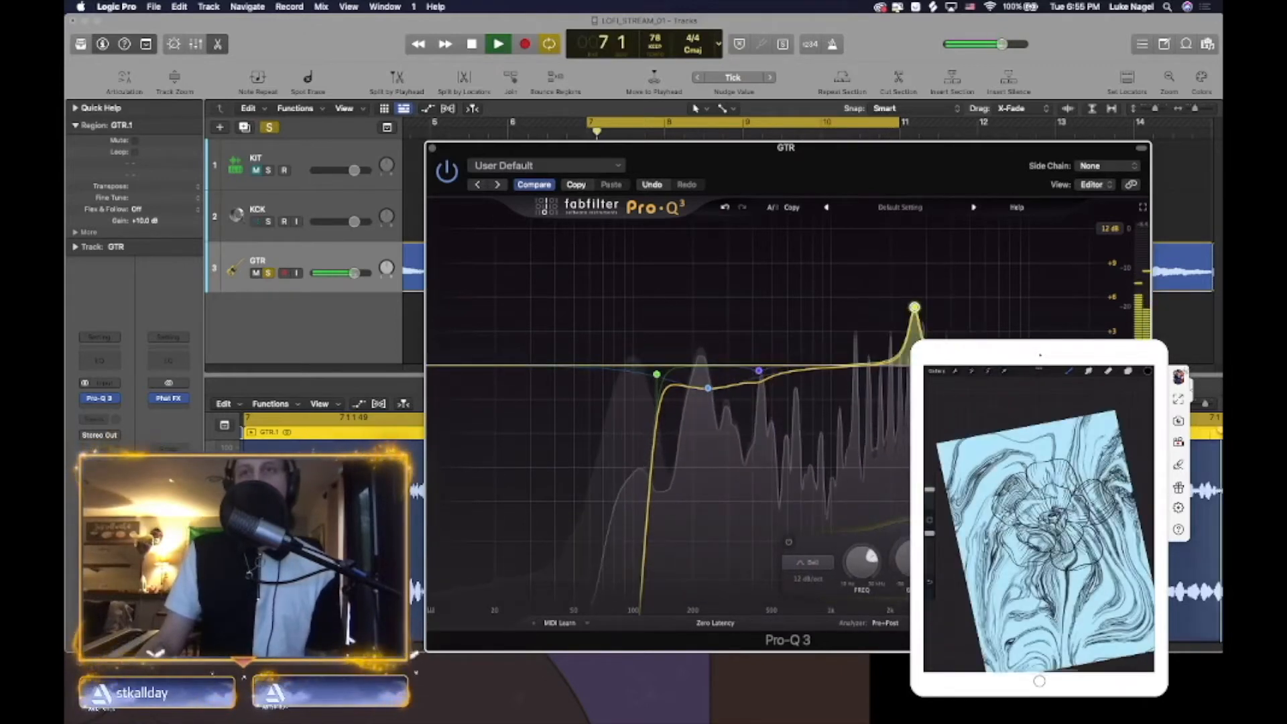
left_click_drag(914, 307, 922, 212)
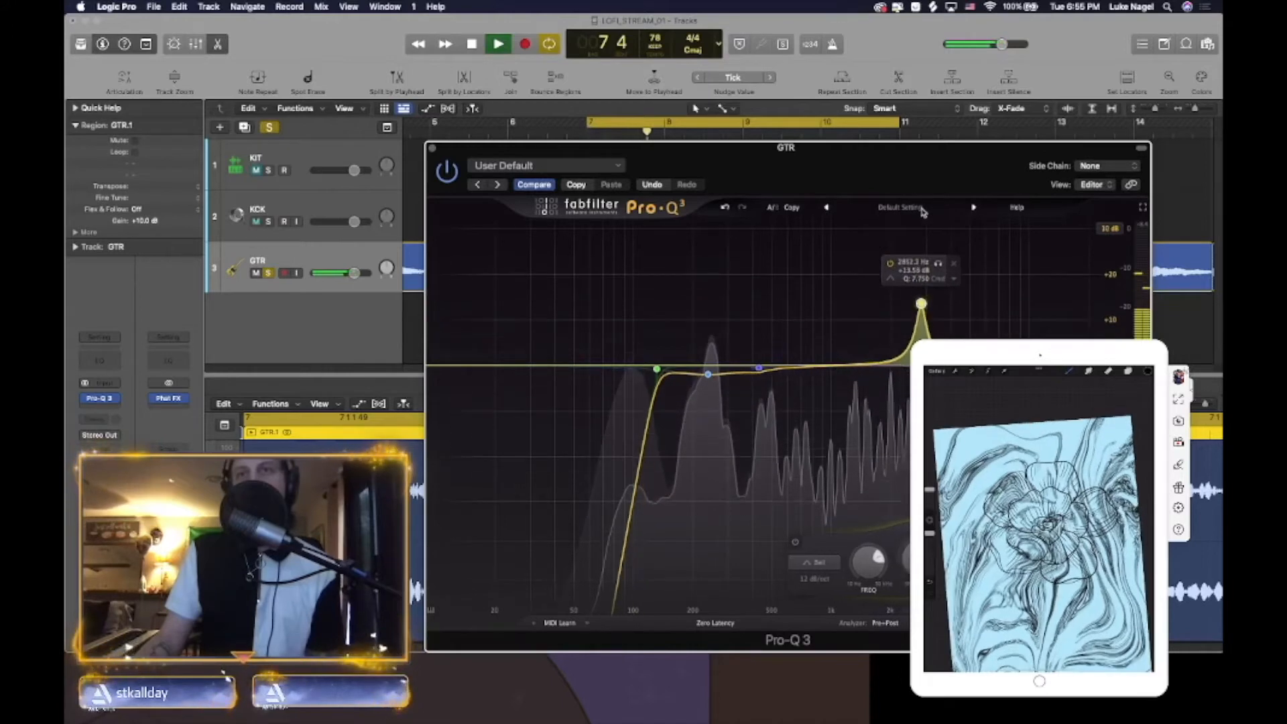
left_click_drag(922, 304, 927, 289)
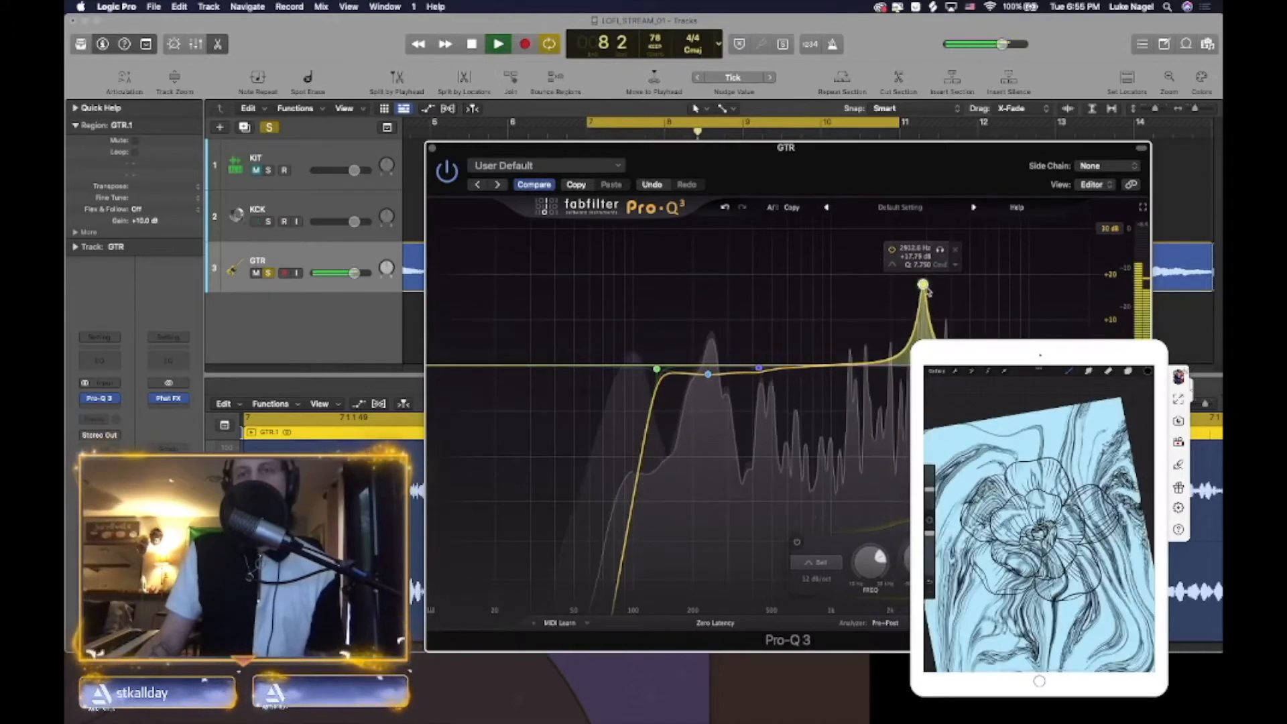
left_click_drag(708, 376, 665, 392)
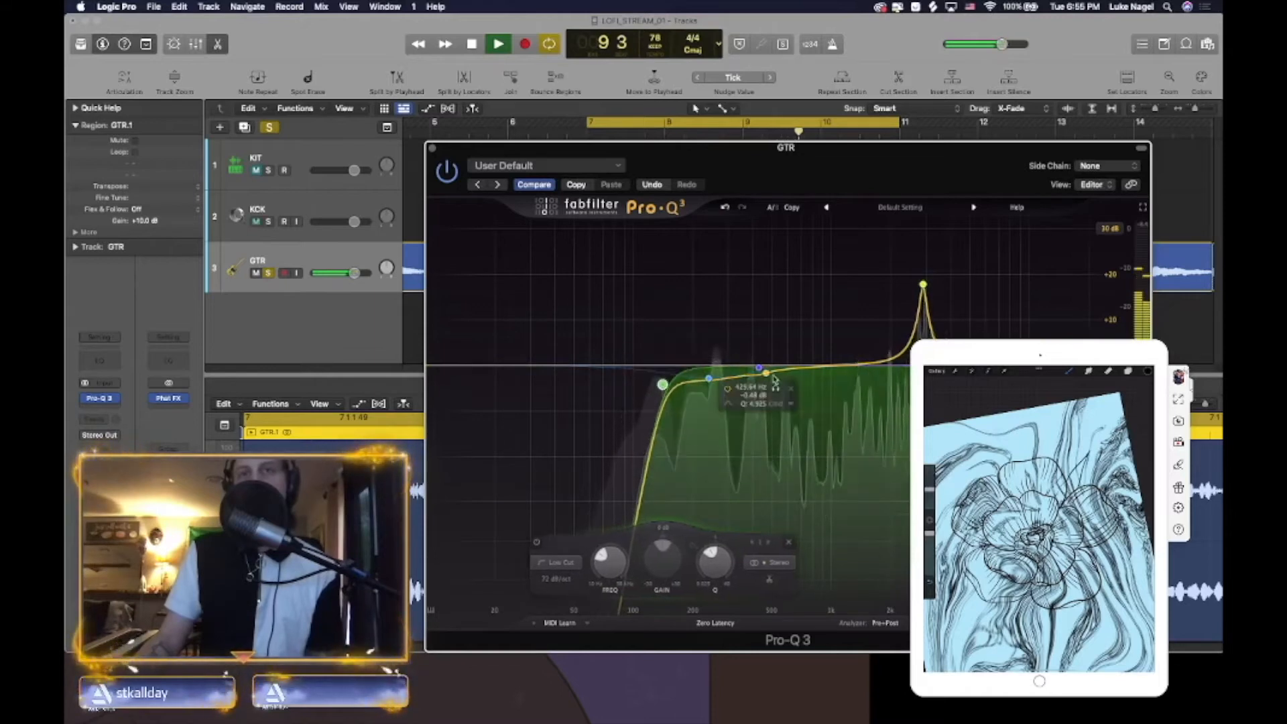
left_click_drag(923, 284, 925, 384)
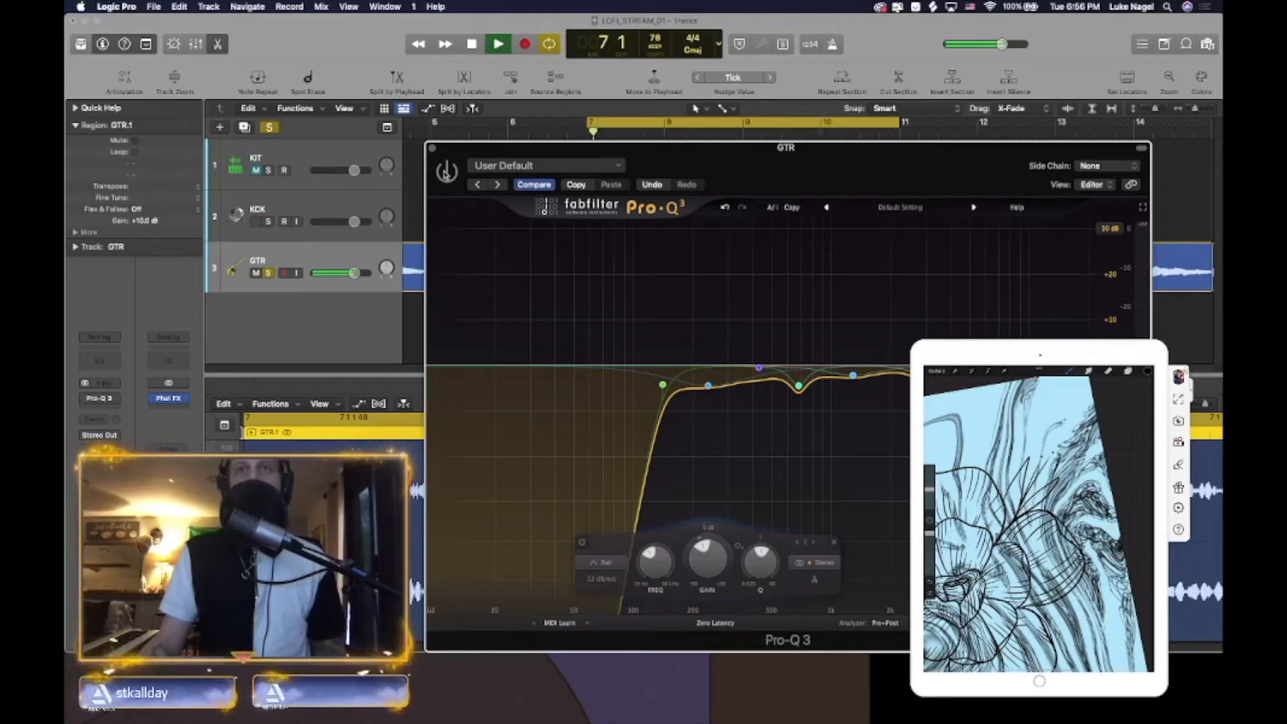
left_click(447, 172)
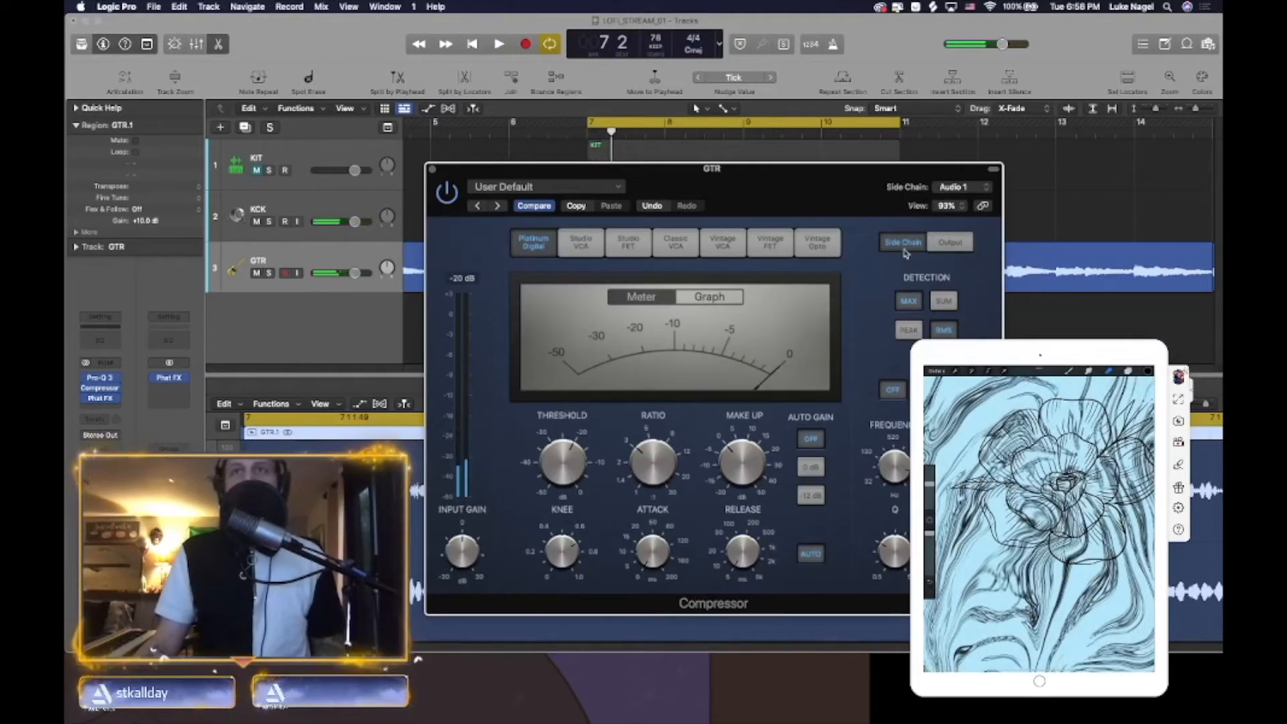
- Show the guitar Compressor's side chain settings and set its side chain source to KCK (Audio 1)
left_click(952, 244)
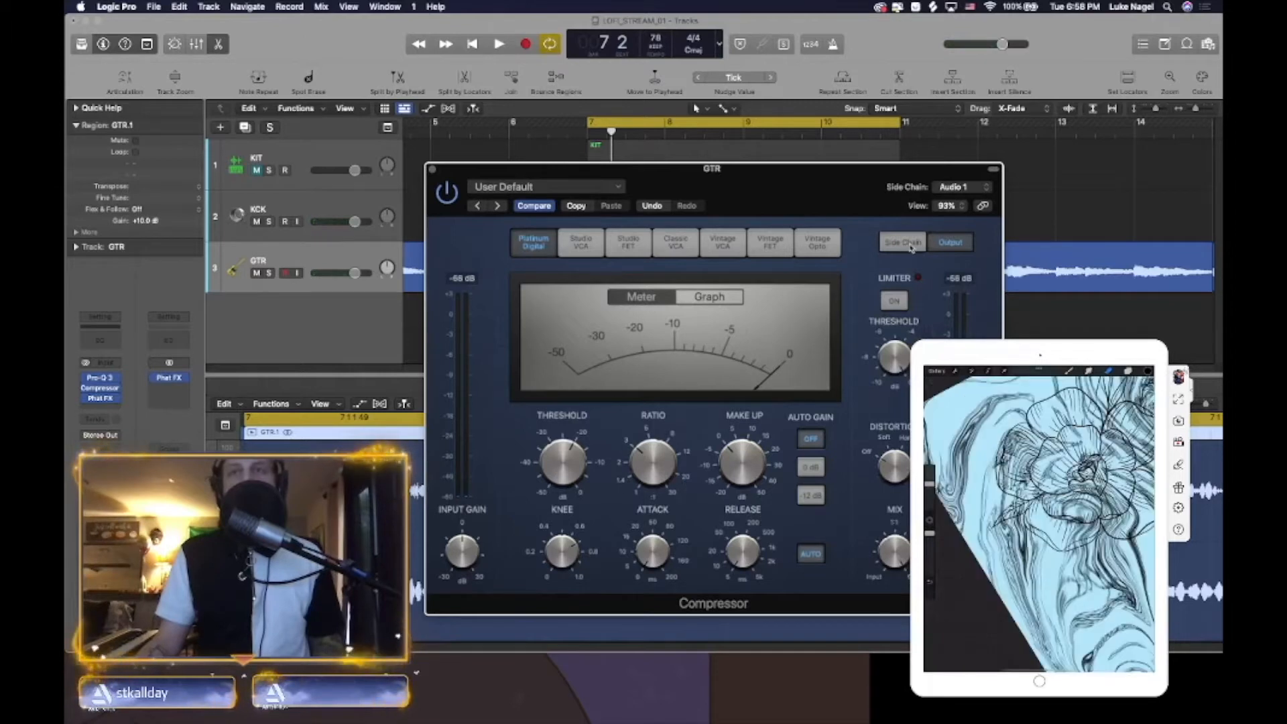
left_click(913, 248)
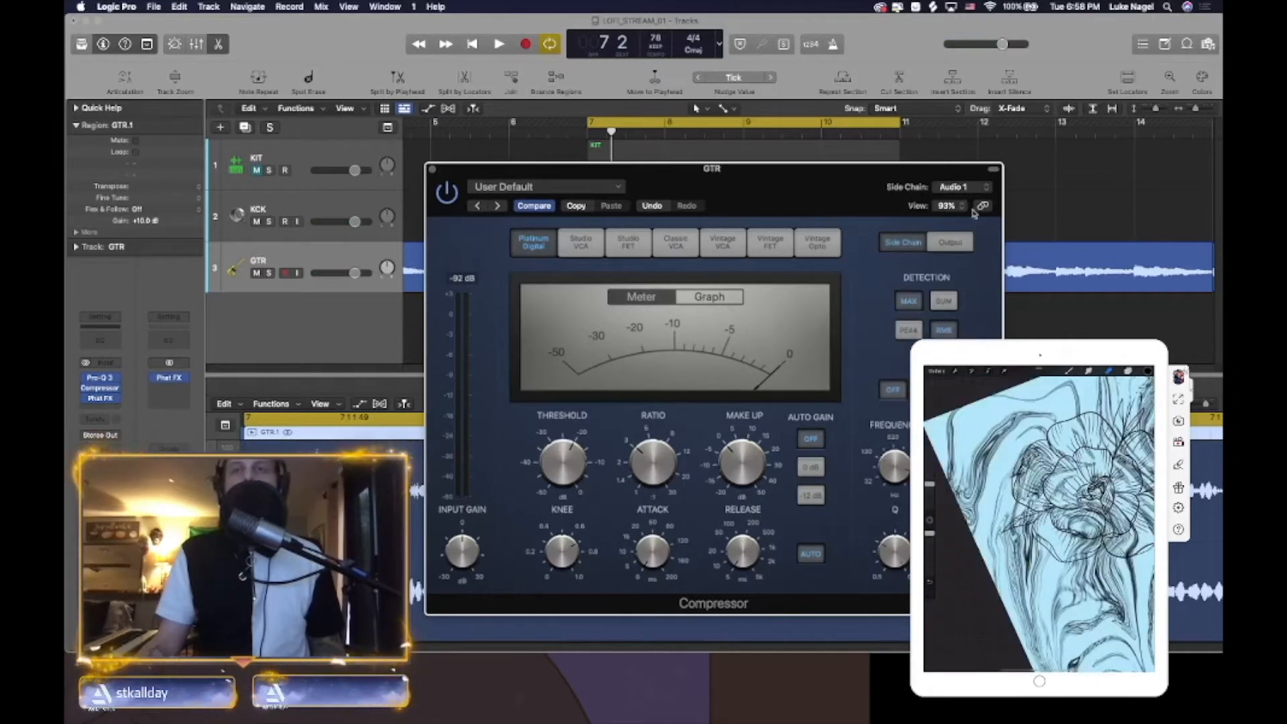
left_click(960, 188)
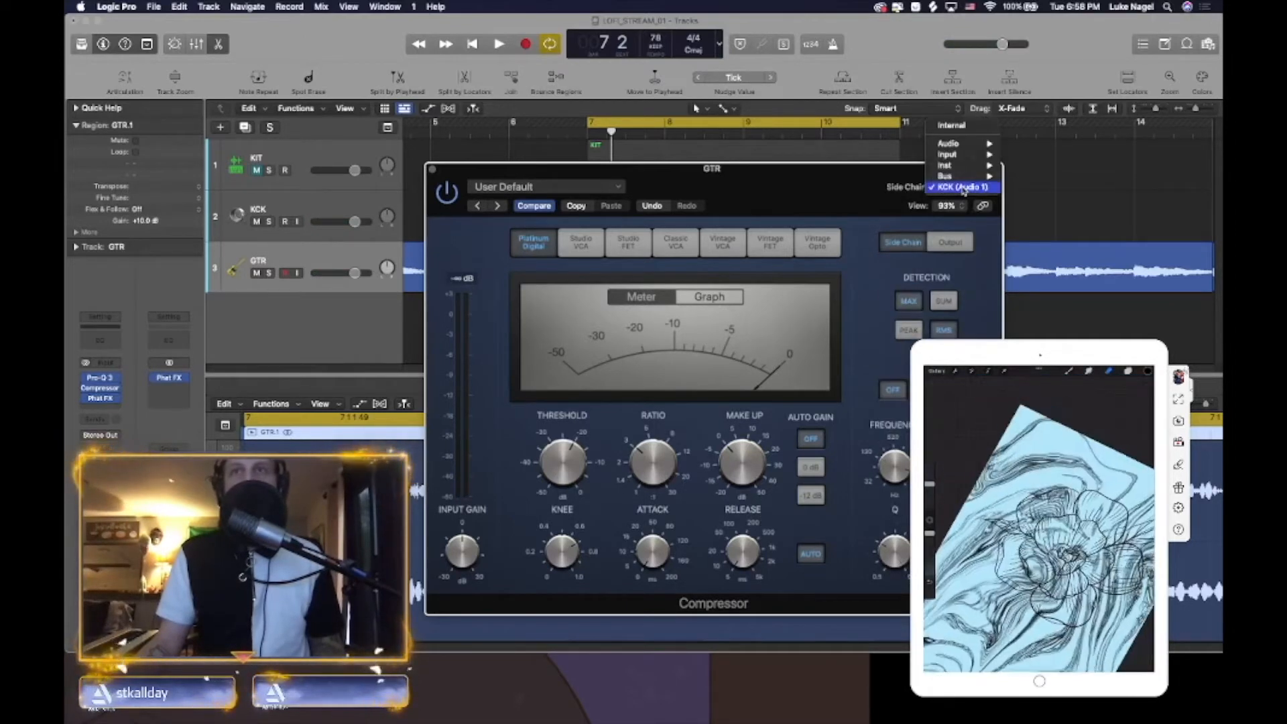
left_click(863, 199)
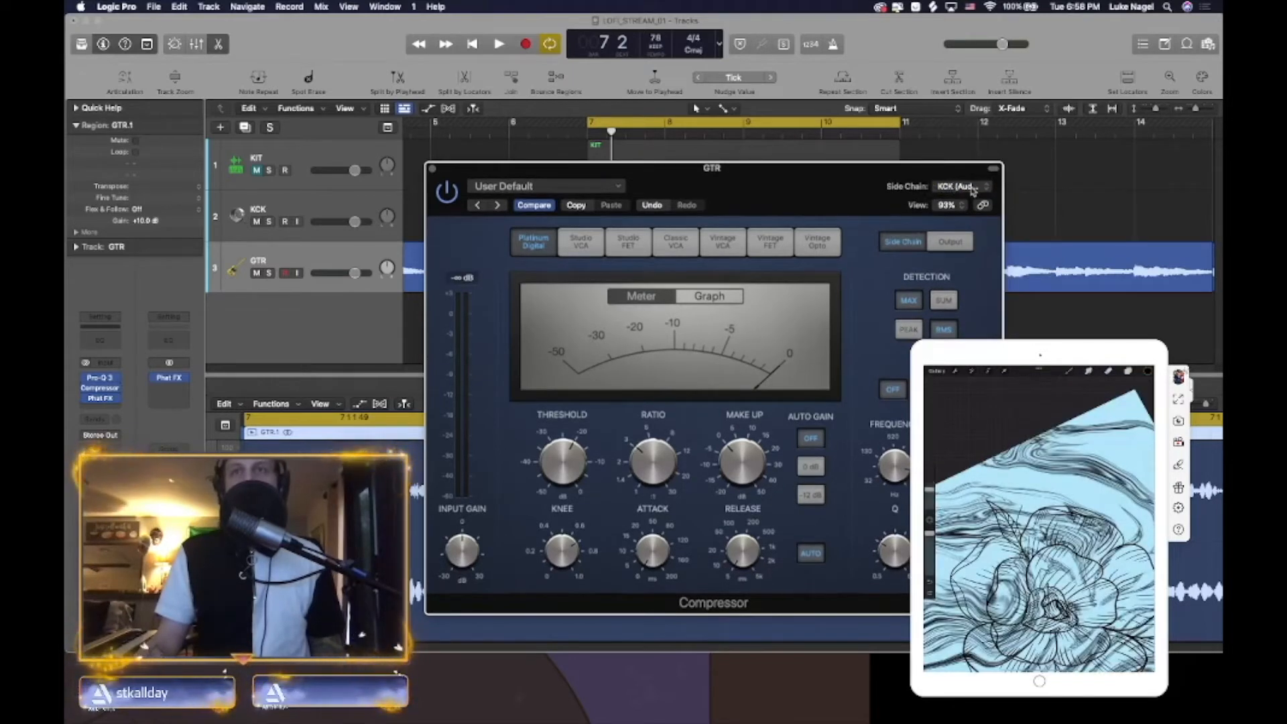
left_click(972, 191)
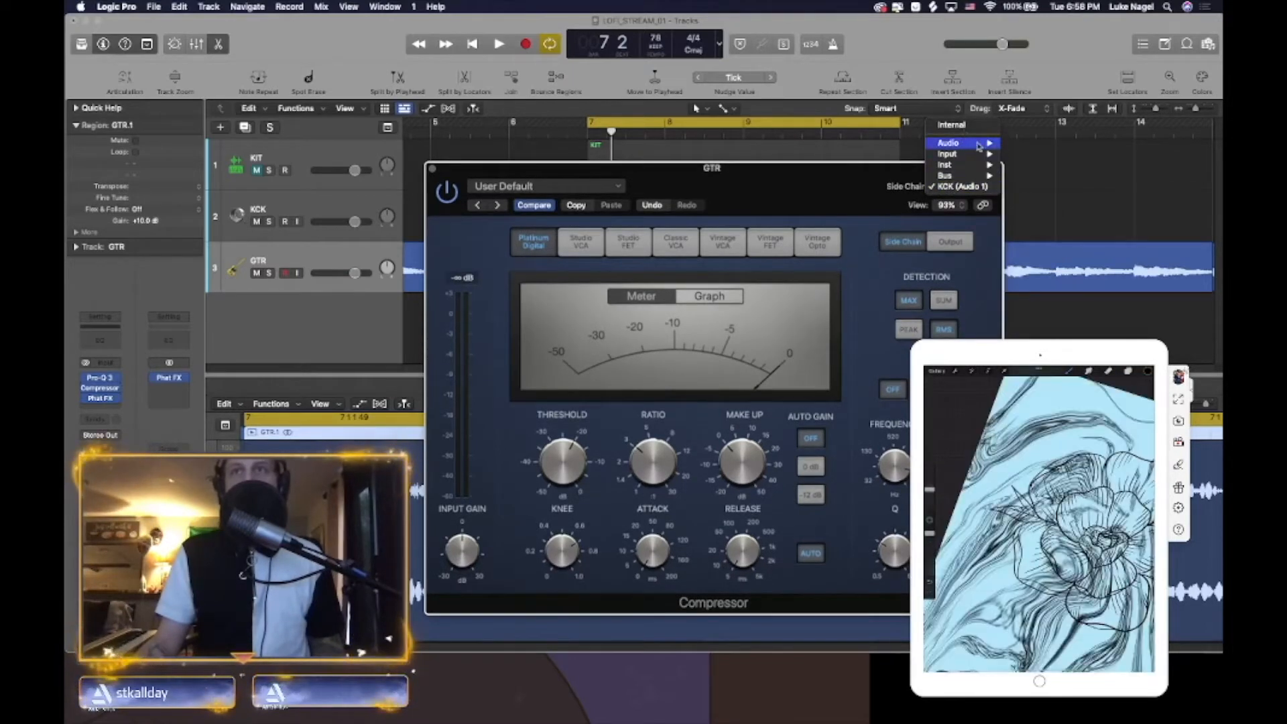
left_click(962, 187)
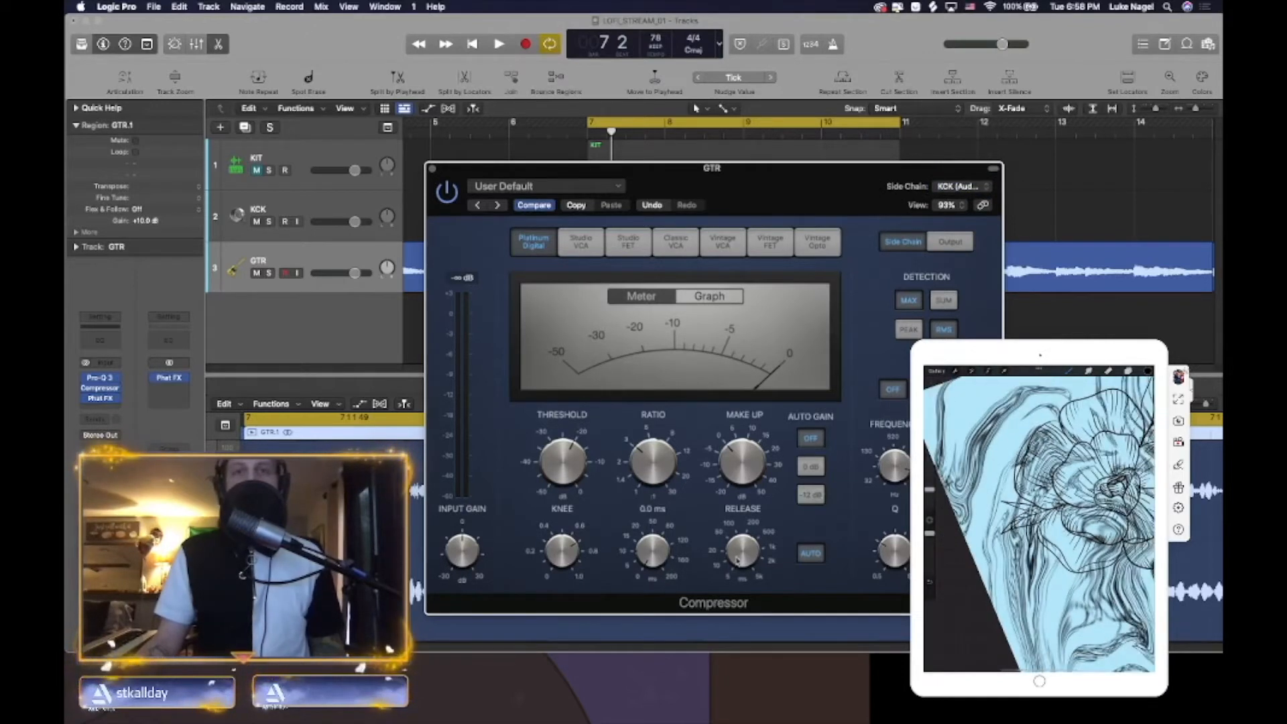
- Play the loop to audition the guitar's side-chained compression and open the guitar's Phat FX insert
mouse_move(735, 574)
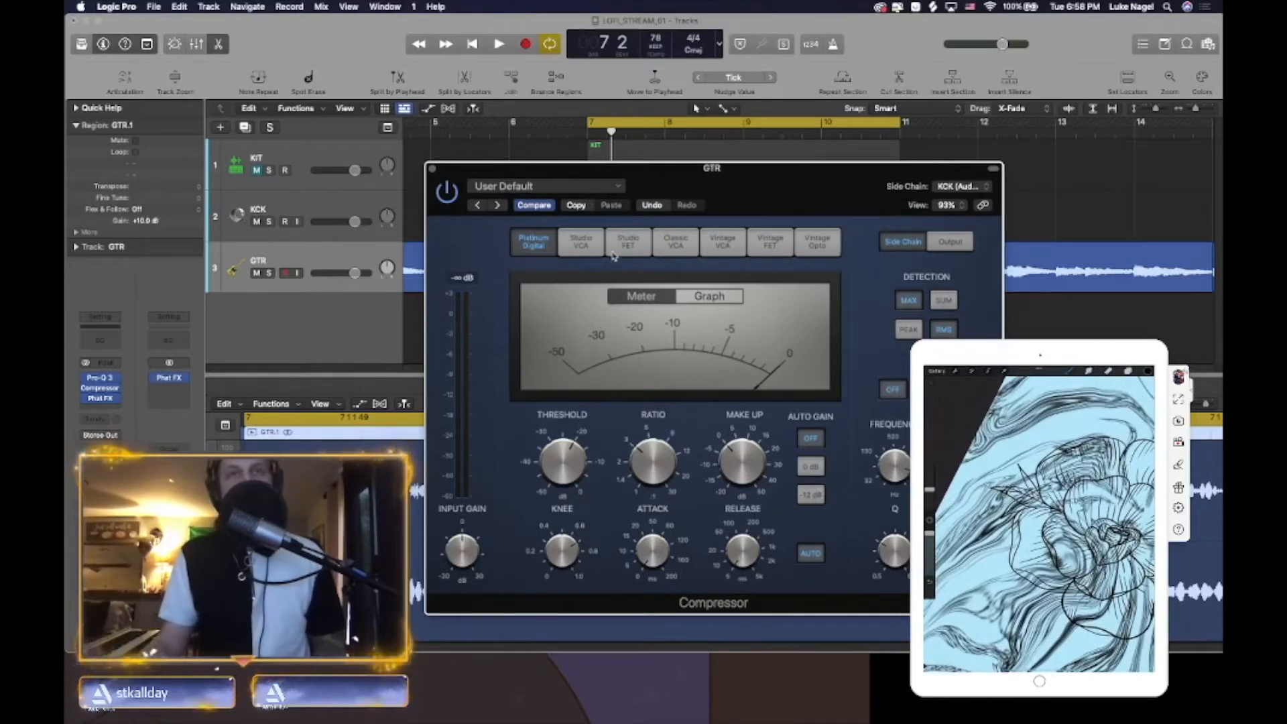
key("space")
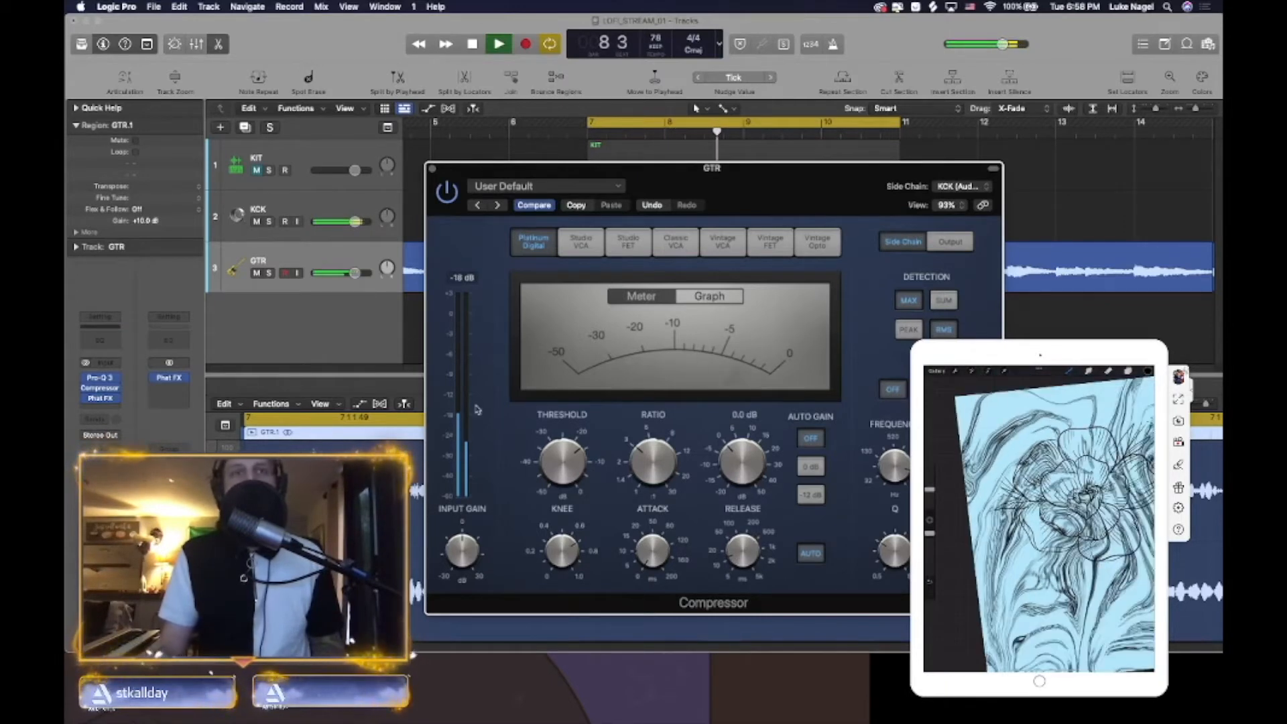
left_click(109, 398)
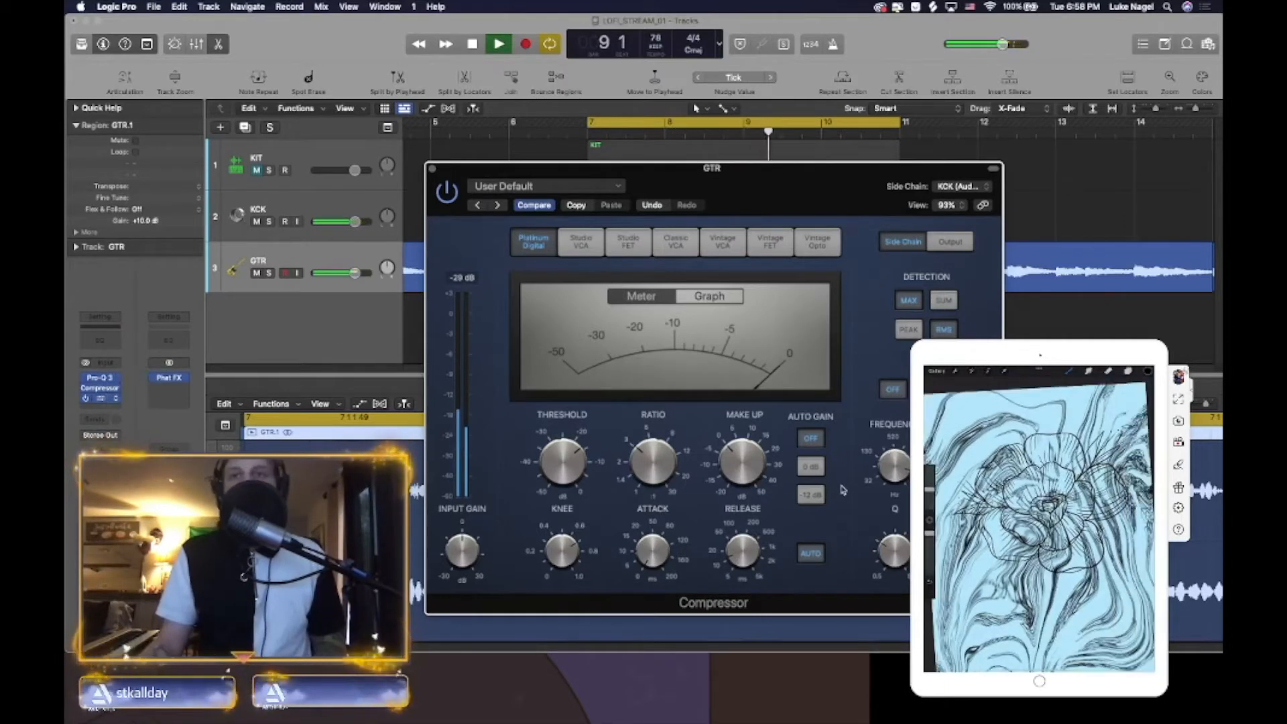
left_click_drag(896, 563, 905, 559)
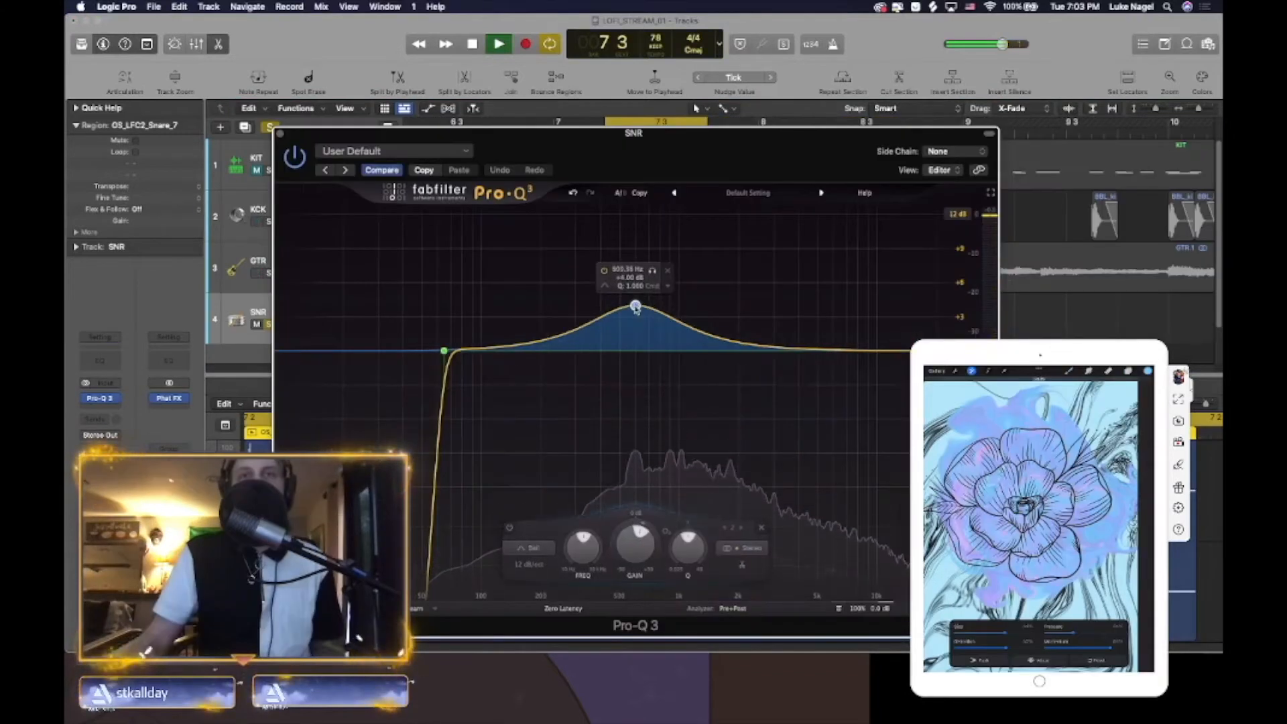
- Turn the bell band of the SNR track's Pro-Q 3 into a narrow cut near 585 Hz with a Q of about 3.46, auditioning it soloed
left_click_drag(626, 268, 636, 370)
scroll(636, 370, "up", 5)
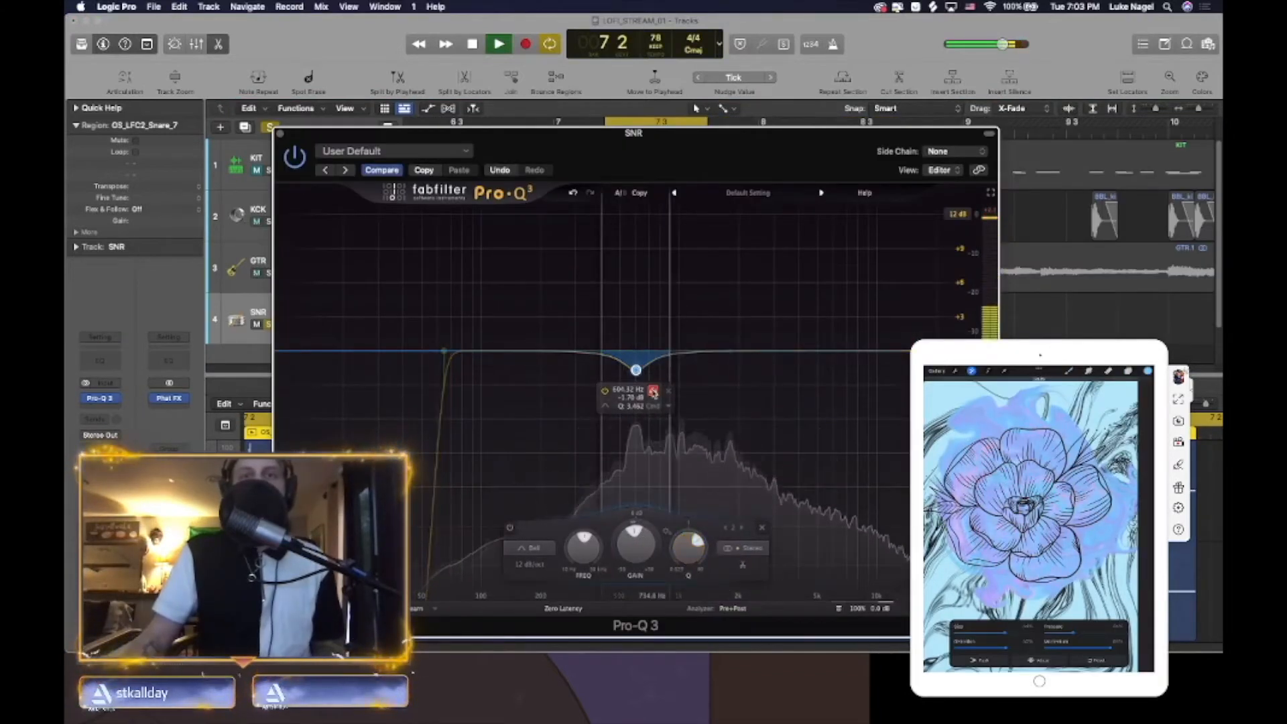
left_click(653, 391)
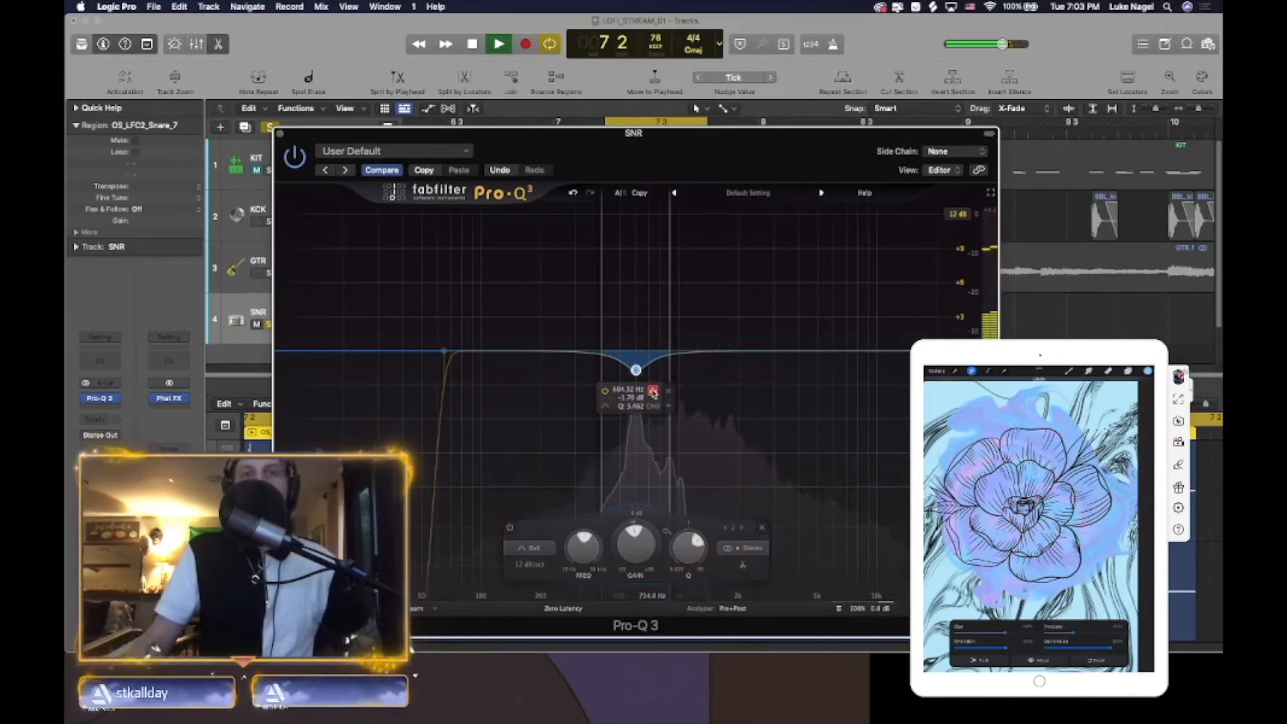
mouse_move(636, 370)
left_mouse_down()
mouse_move(640, 262)
mouse_move(640, 400)
mouse_move(637, 383)
left_mouse_up()
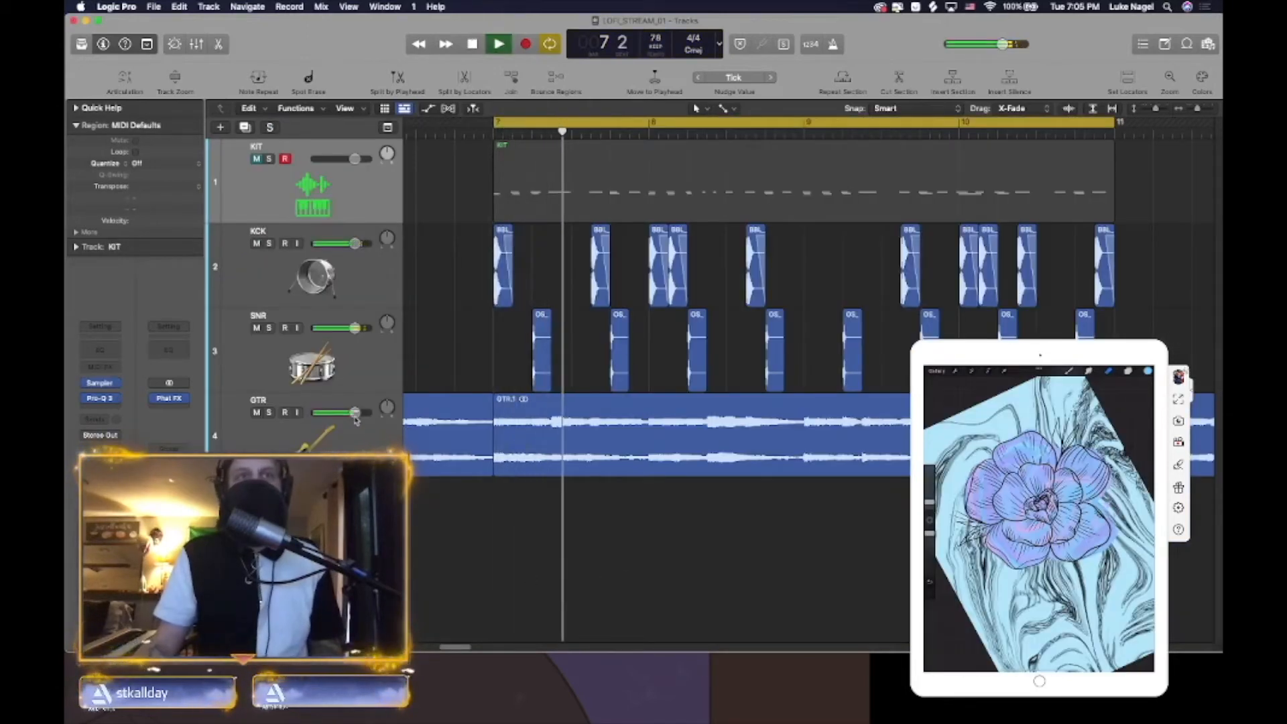
- Select the SNR track, switch to Splice and browse down through four entries of the sample list
left_click(338, 367)
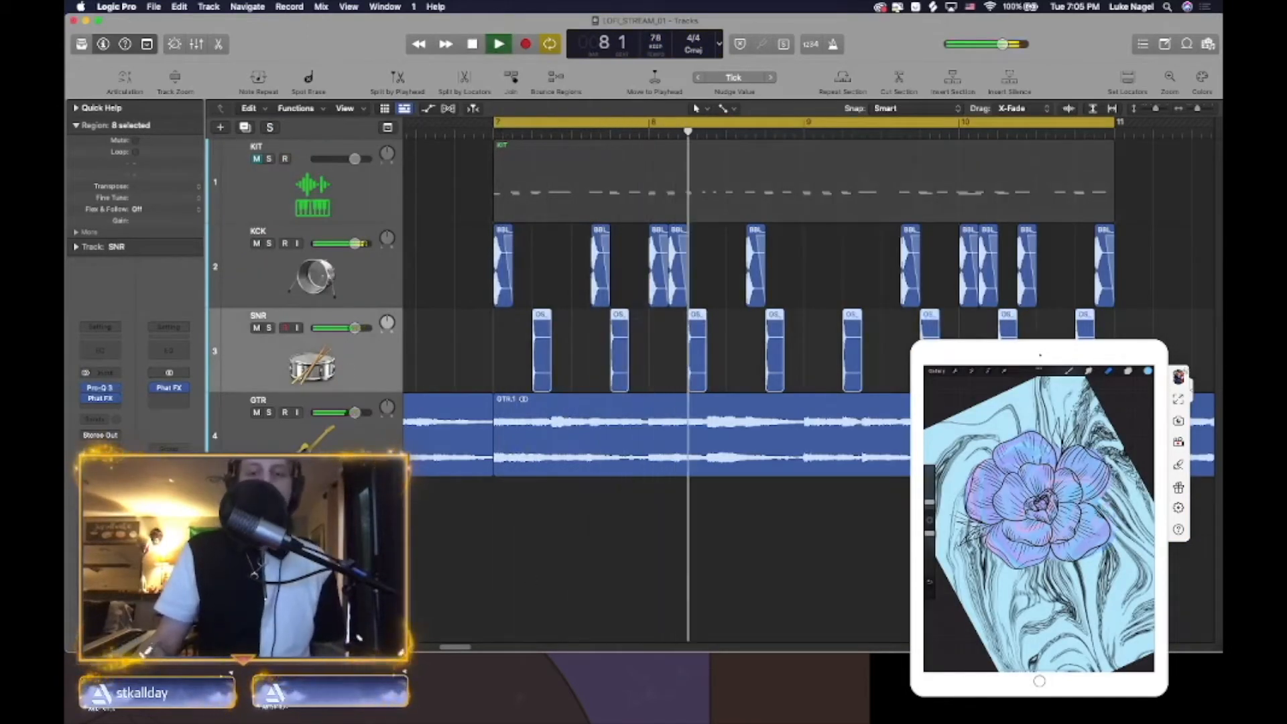
key("super+Tab")
key("Down")
key("Down")
key("Down")
key("Down")
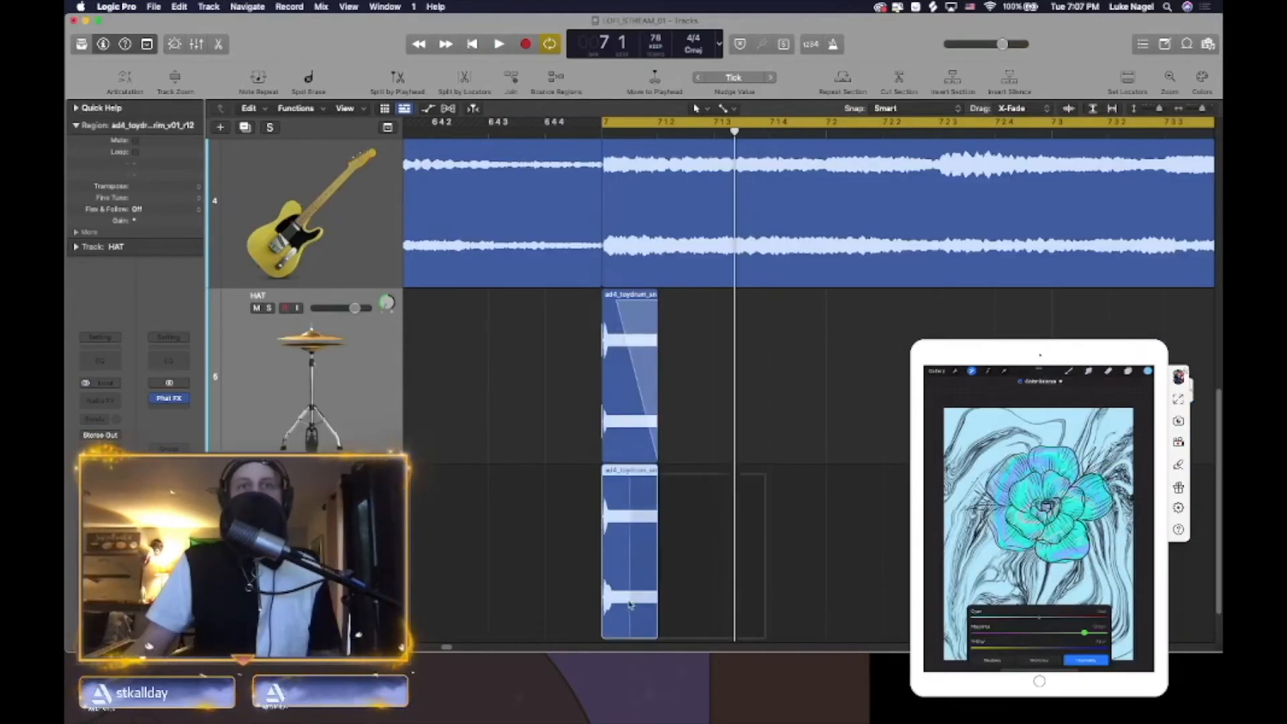
- Play back the toy drum hi-hat samples at bar 7 and select both the HAT region and the one below it
left_click(722, 545)
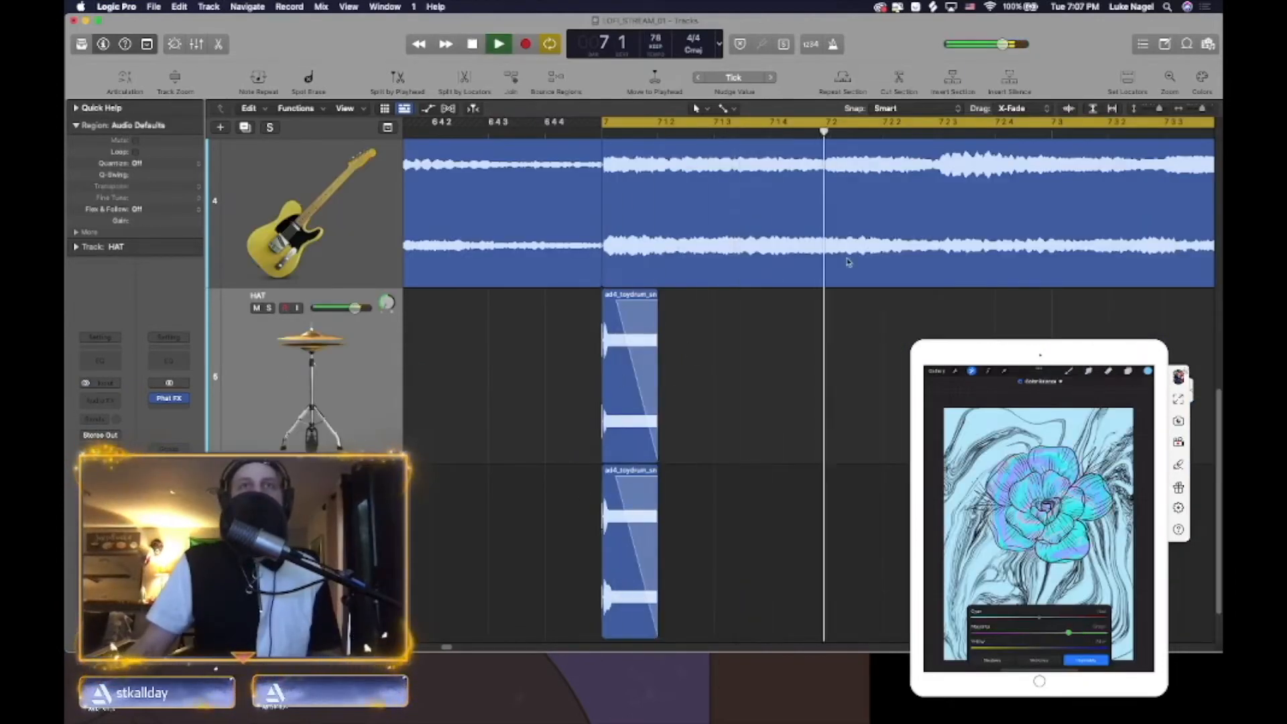
key("space")
left_click_drag(760, 415, 575, 579)
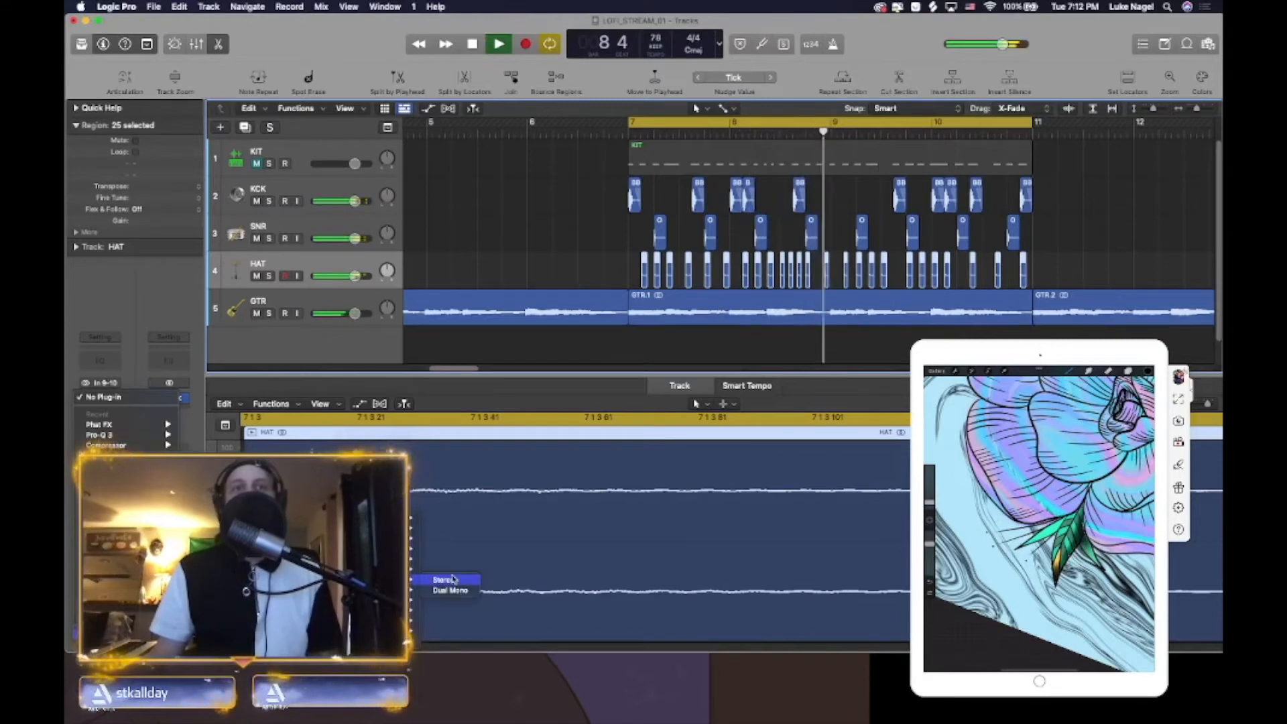
- Insert a stereo Pro-Q 3 on the HAT track
left_click(449, 580)
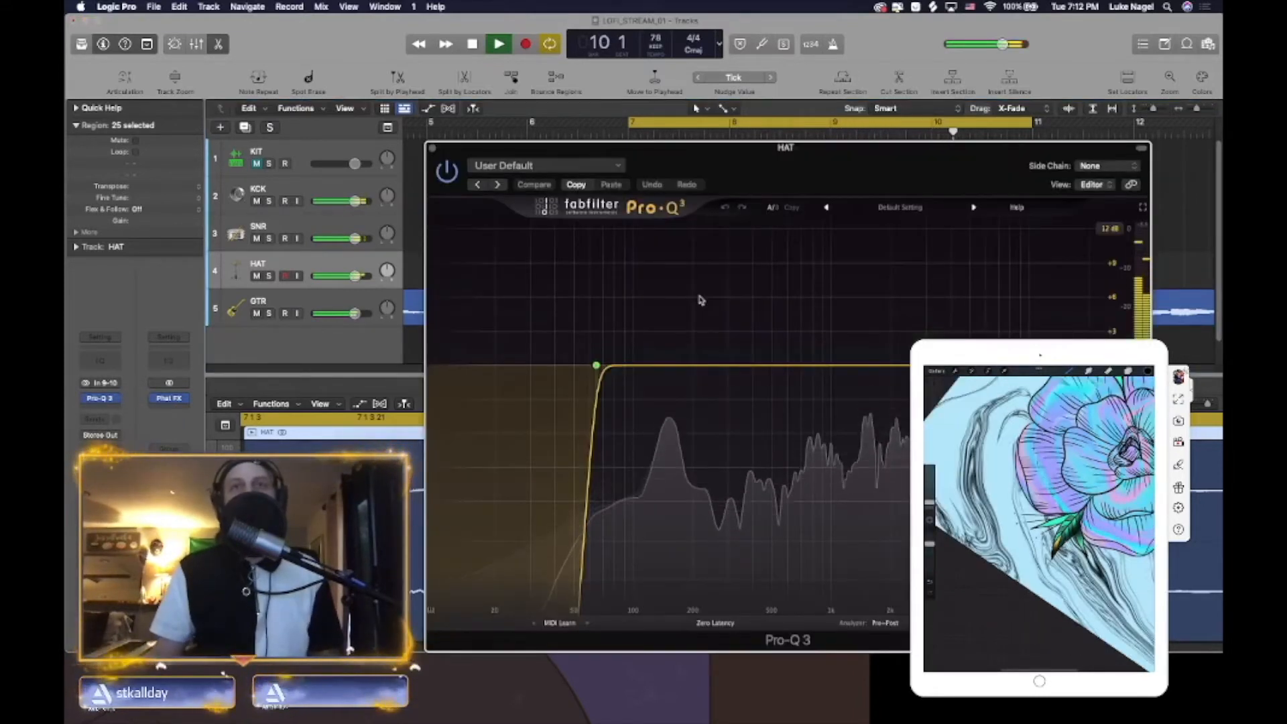
- Raise the low cut of the HAT track's Pro-Q 3 to about 718 Hz and audition the band soloed
left_click_drag(597, 370, 804, 382)
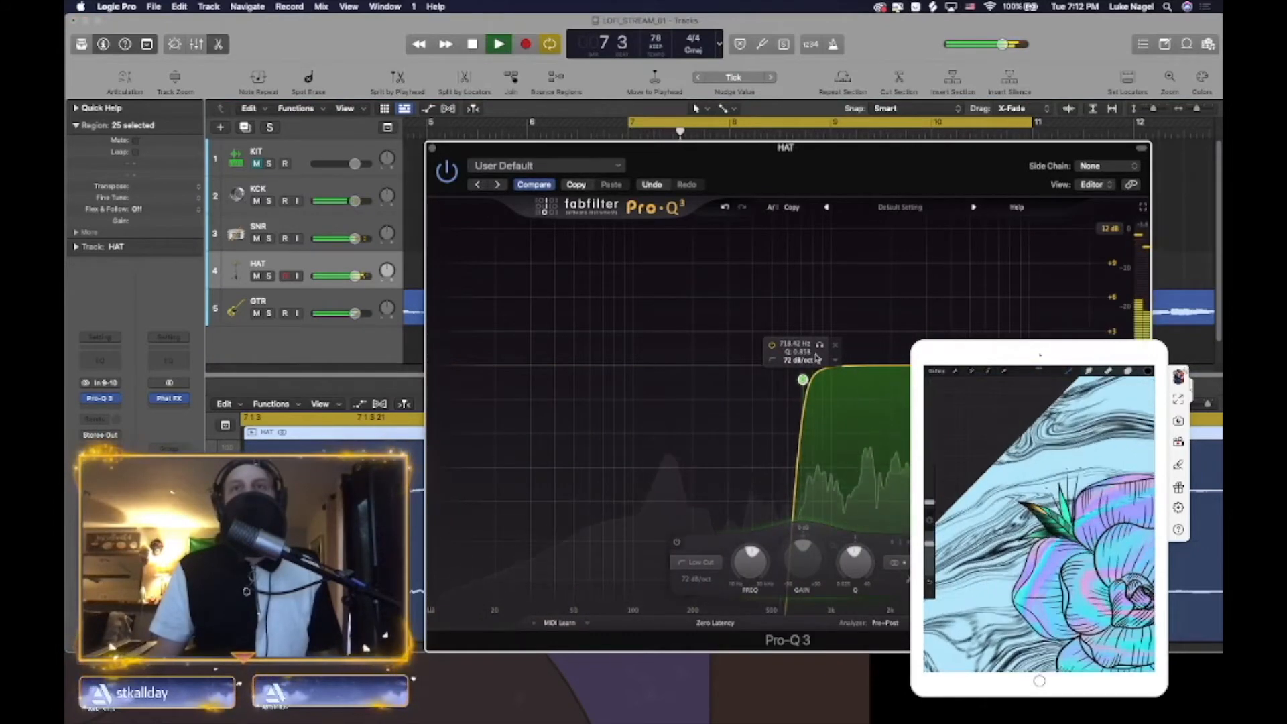
left_click(820, 344)
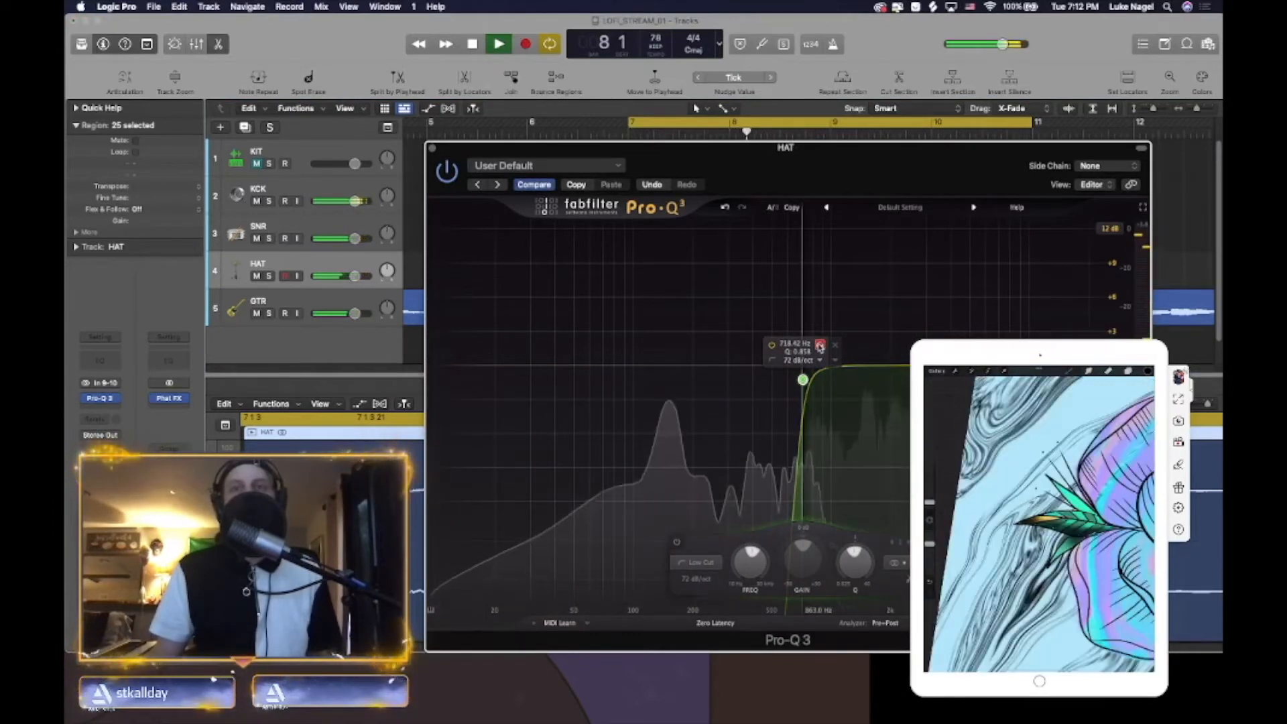
left_click(820, 345)
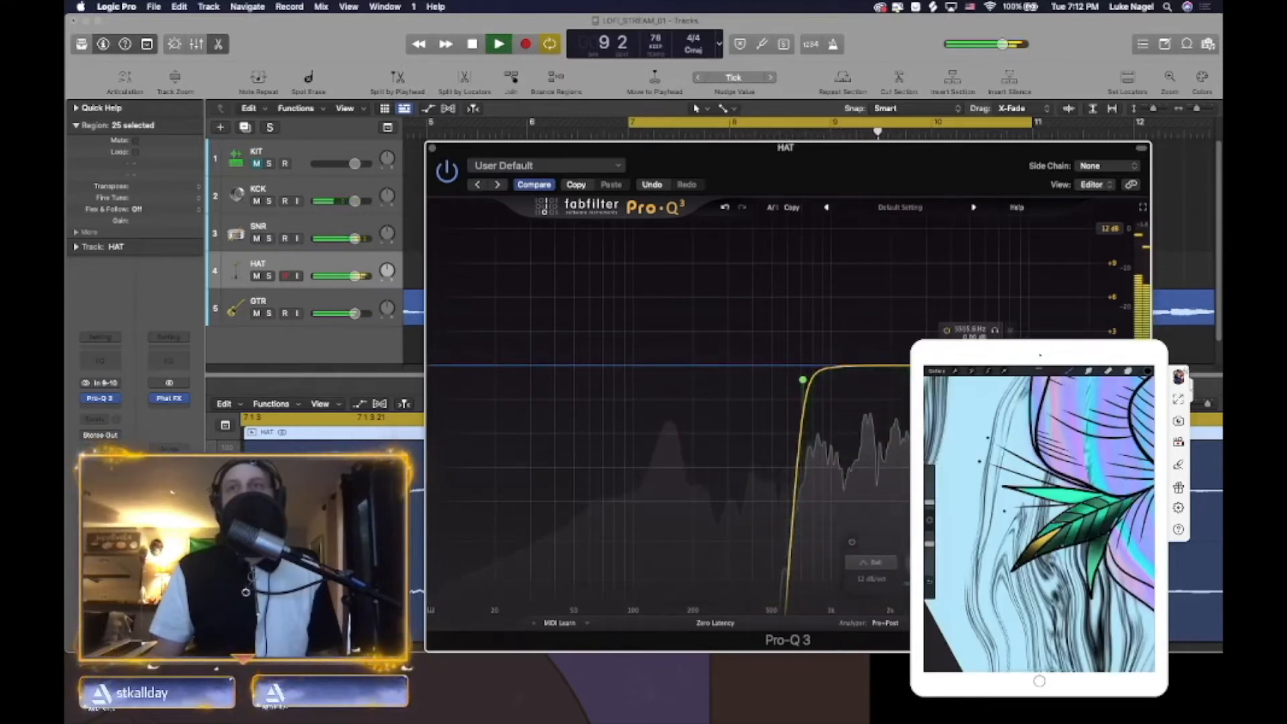
- Add and refine a bell cut in the HAT track's Pro-Q 3 and move its low cut to about 1214 Hz
double_click(976, 263)
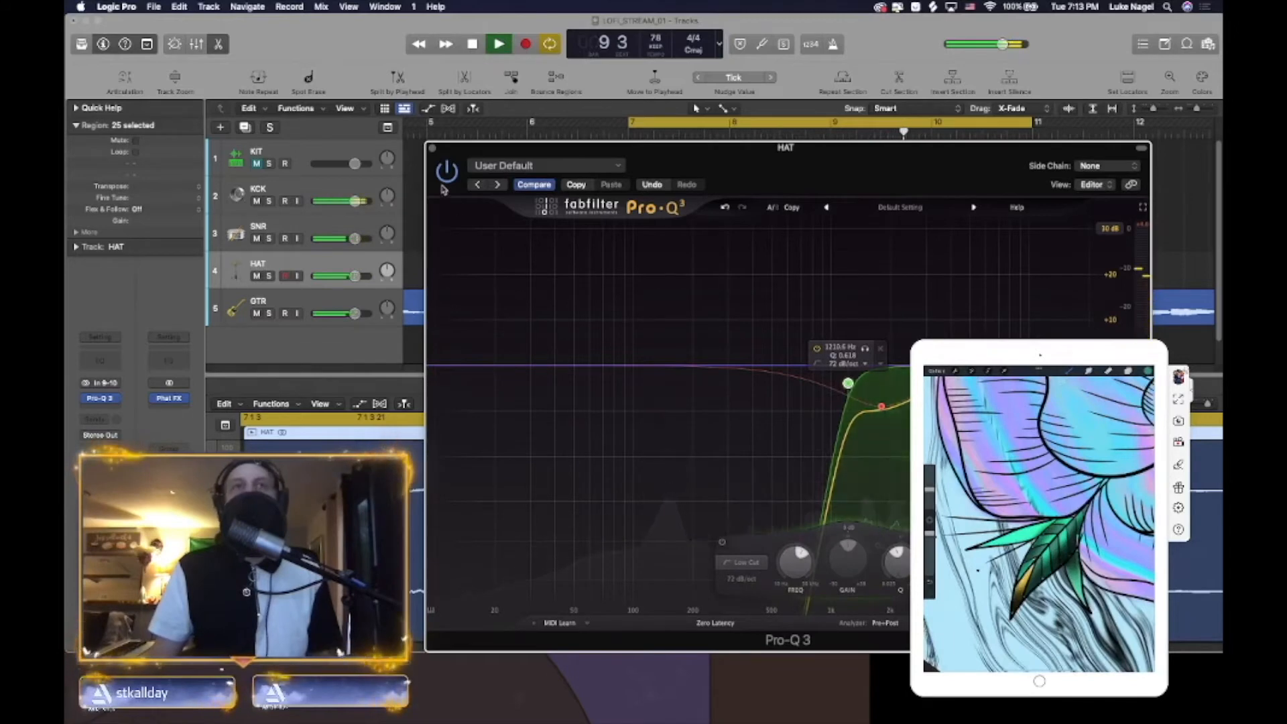
left_click(432, 148)
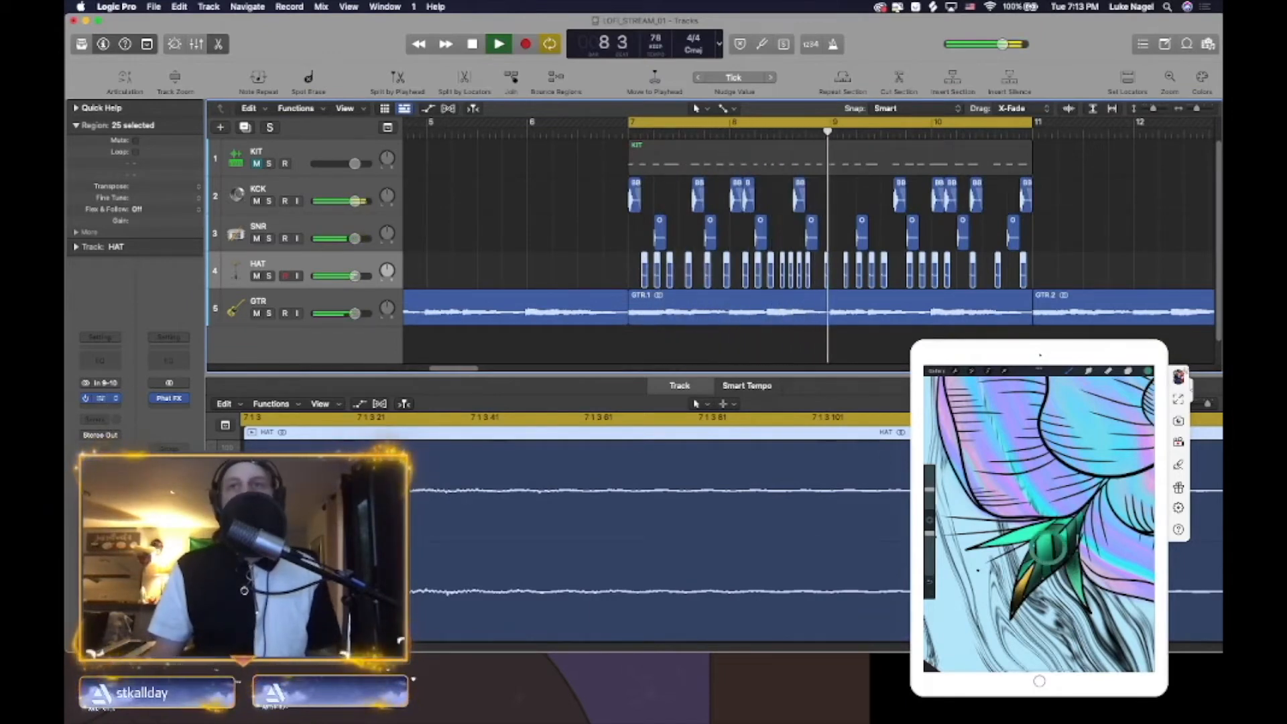
left_click(100, 398)
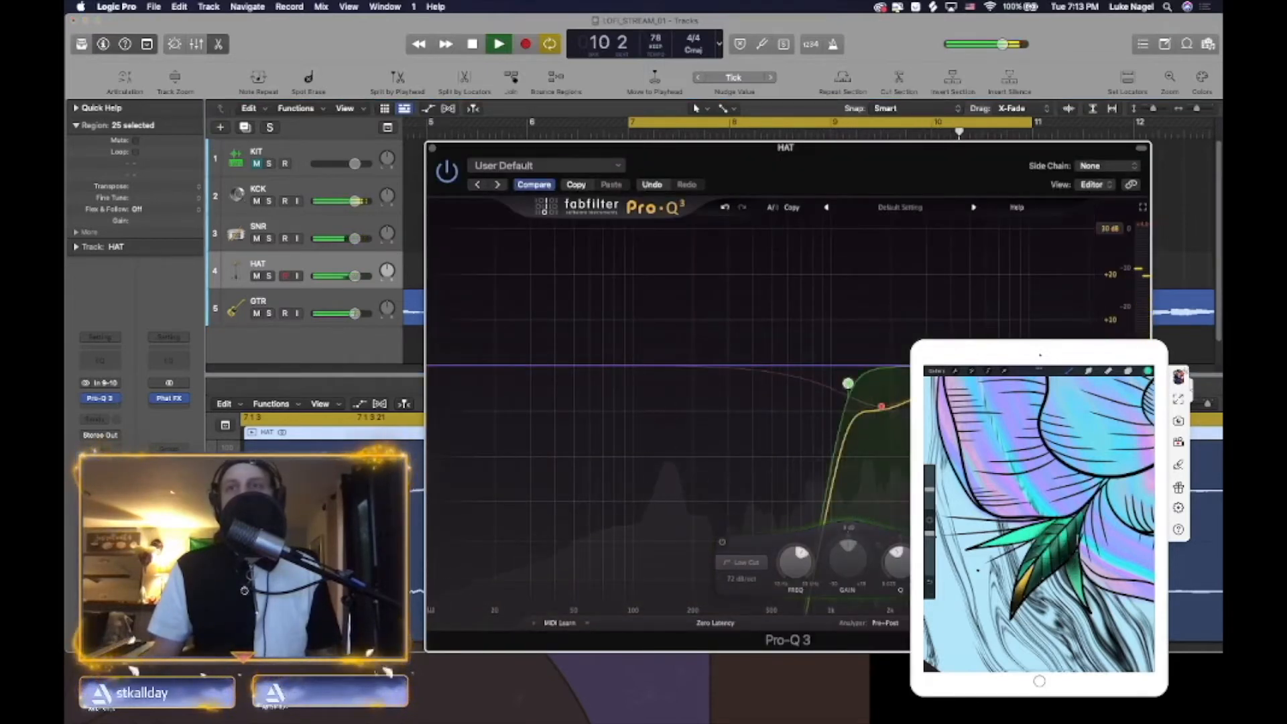
left_click(882, 407)
mouse_move(939, 387)
left_mouse_down()
mouse_move(945, 267)
mouse_move(948, 381)
mouse_move(932, 408)
left_mouse_up()
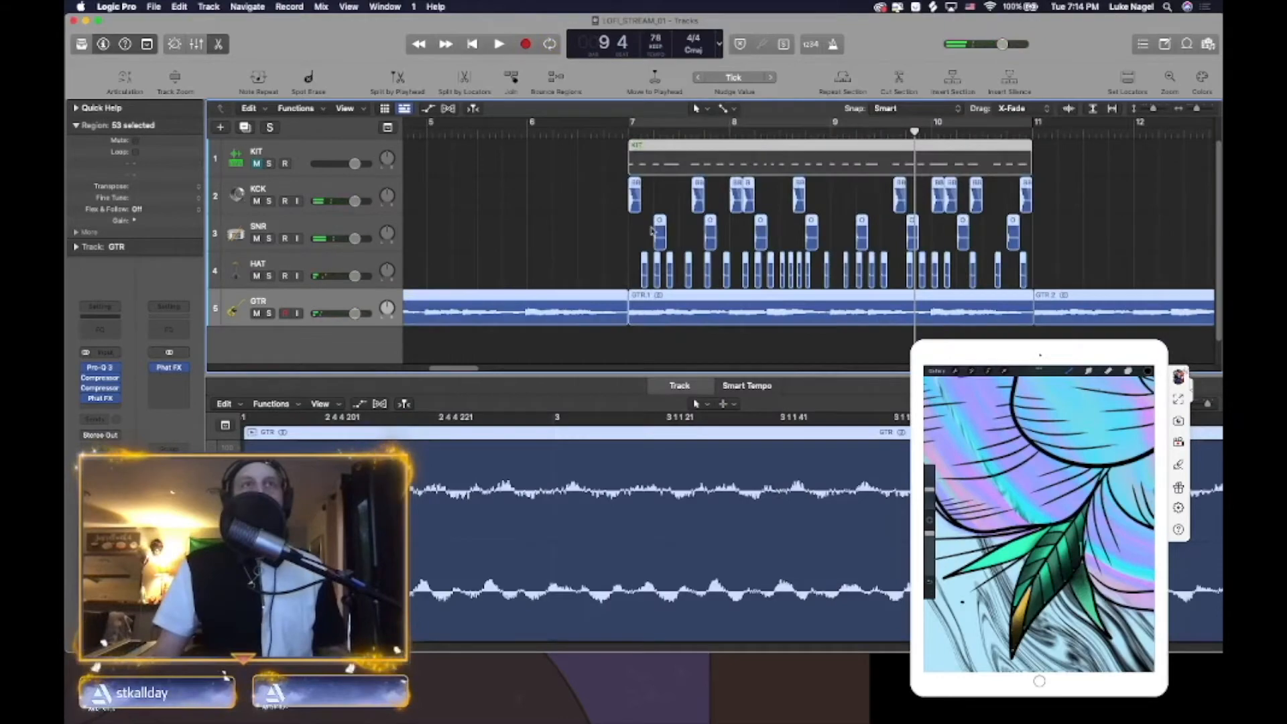
- Add an 808 software instrument track with Serum and load the AOKI_serum_808_deep_low preset
left_click(468, 232)
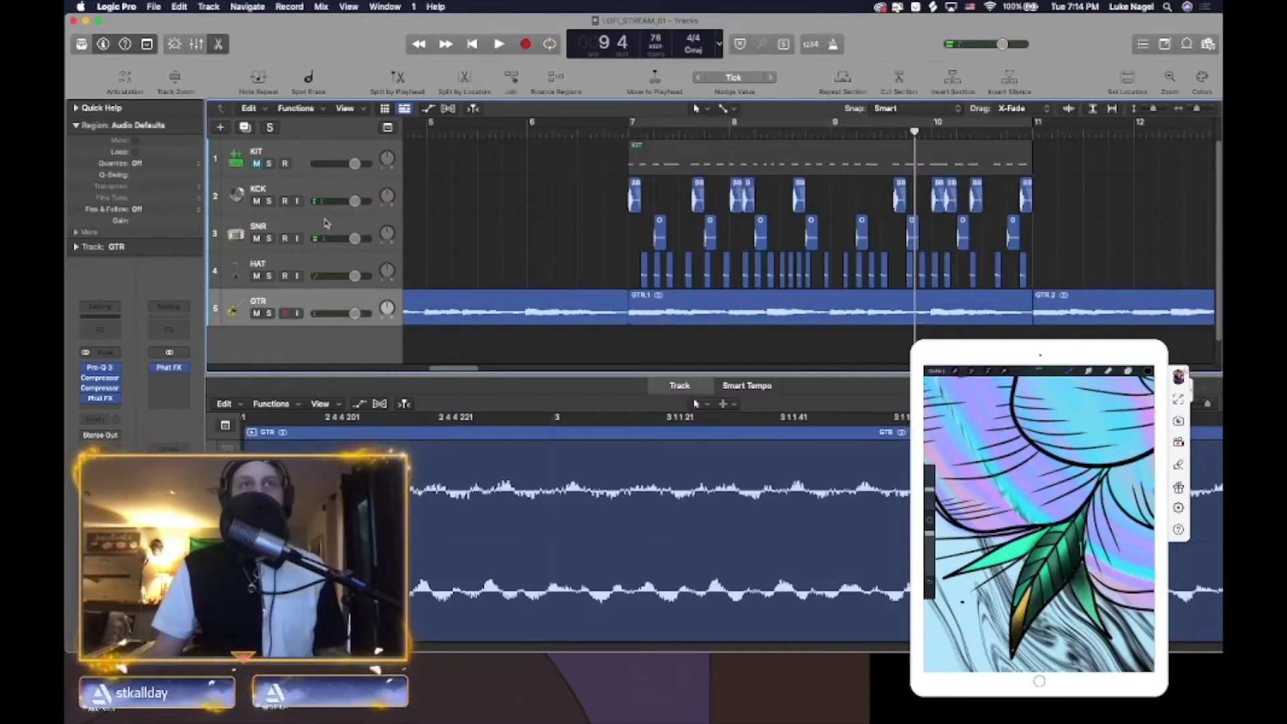
left_click(285, 266)
left_click(221, 128)
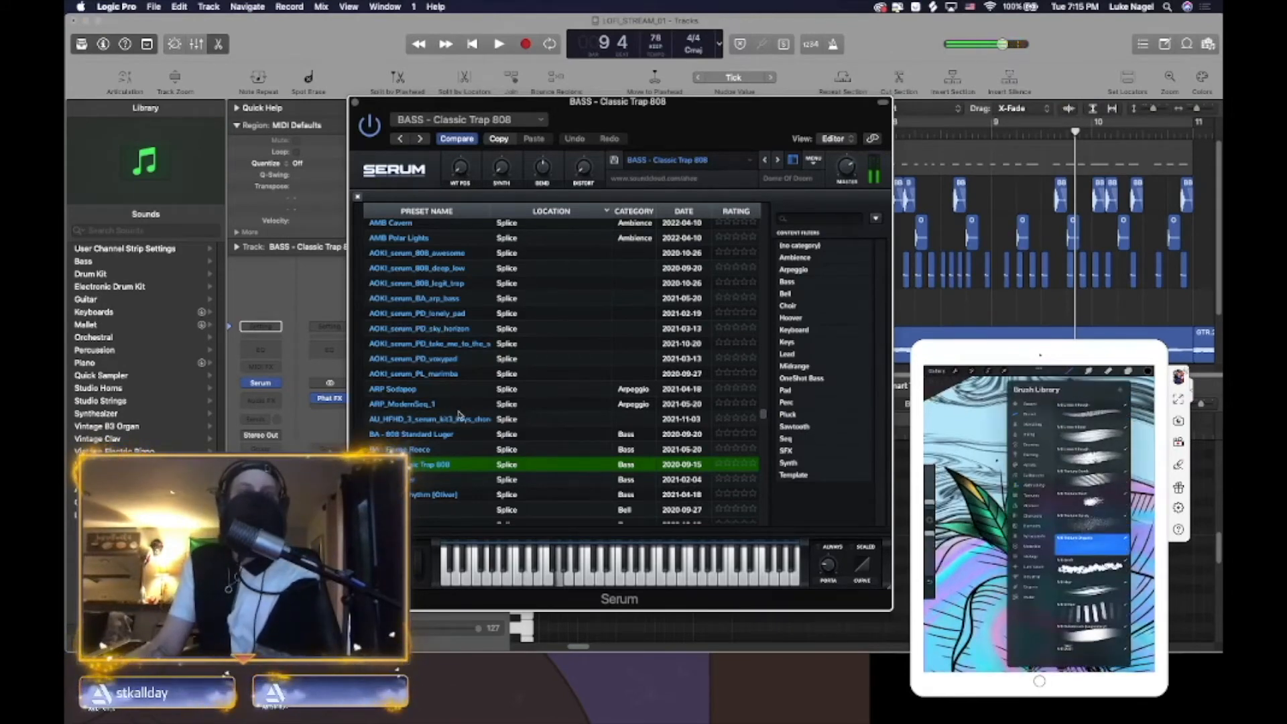
left_click(464, 270)
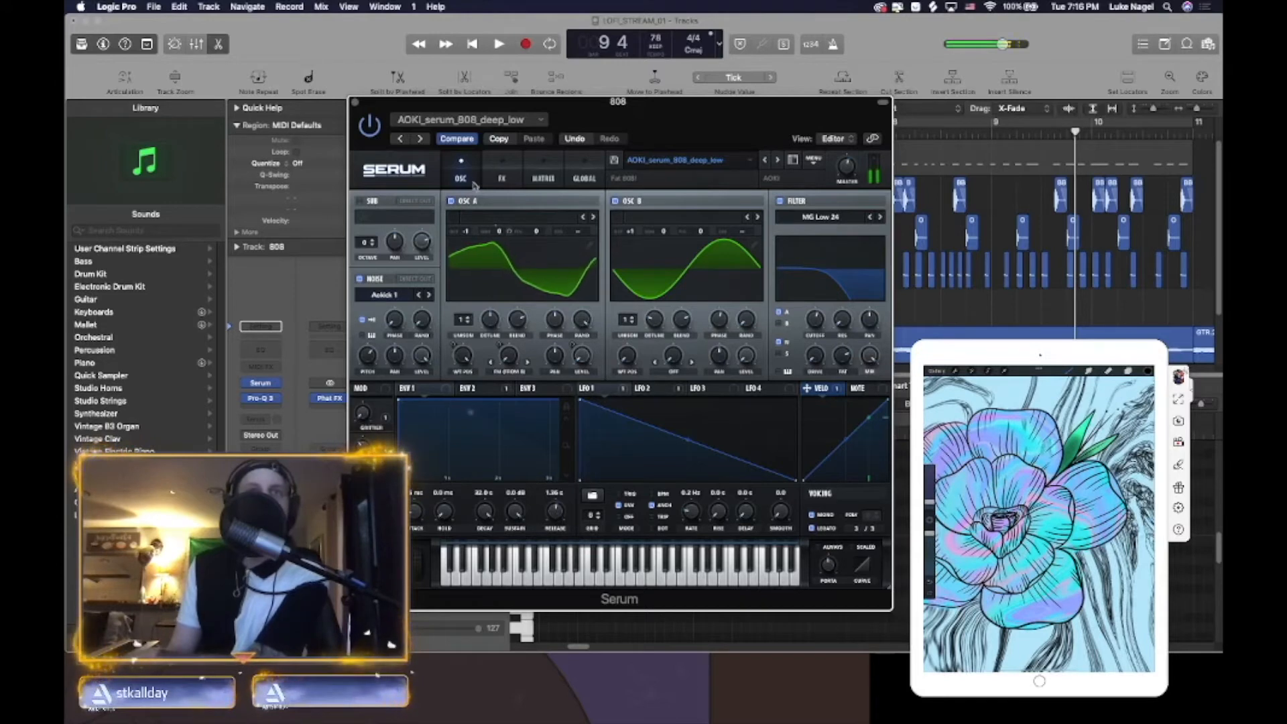
key("super+w")
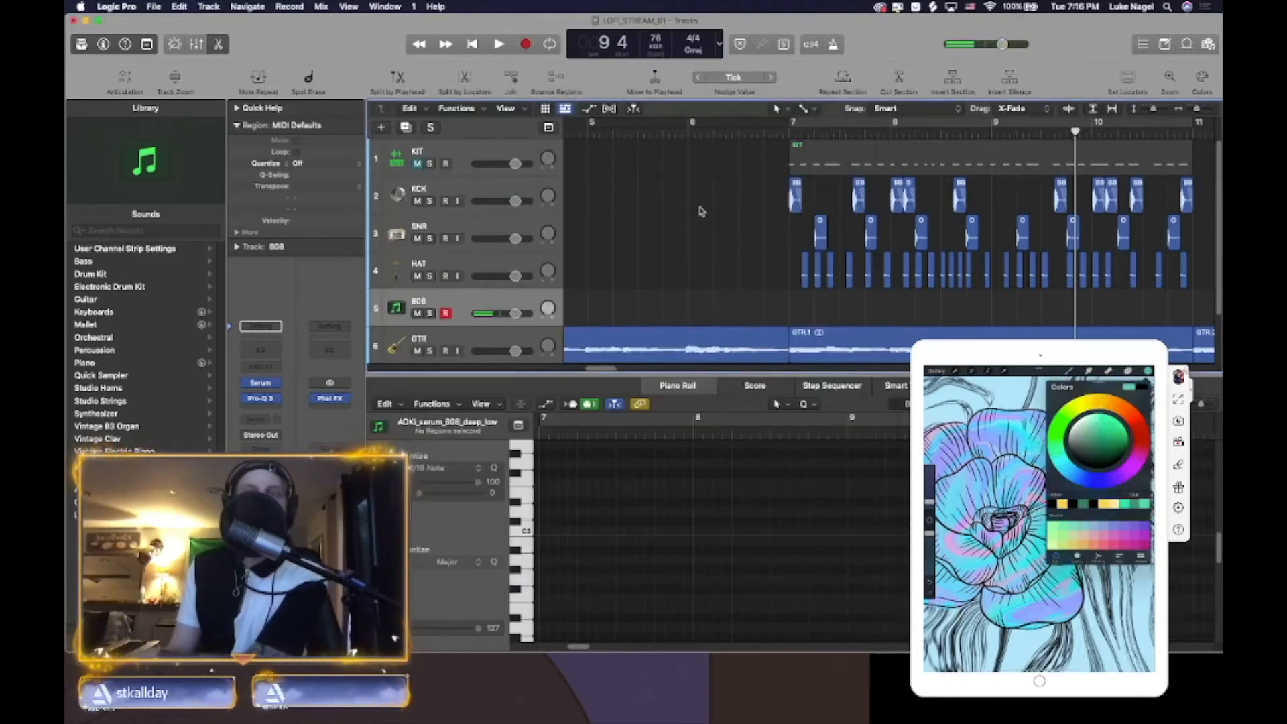
- Set the side chain source of the 808 track's Compressor to KCK (Audio 1)
left_click(765, 136)
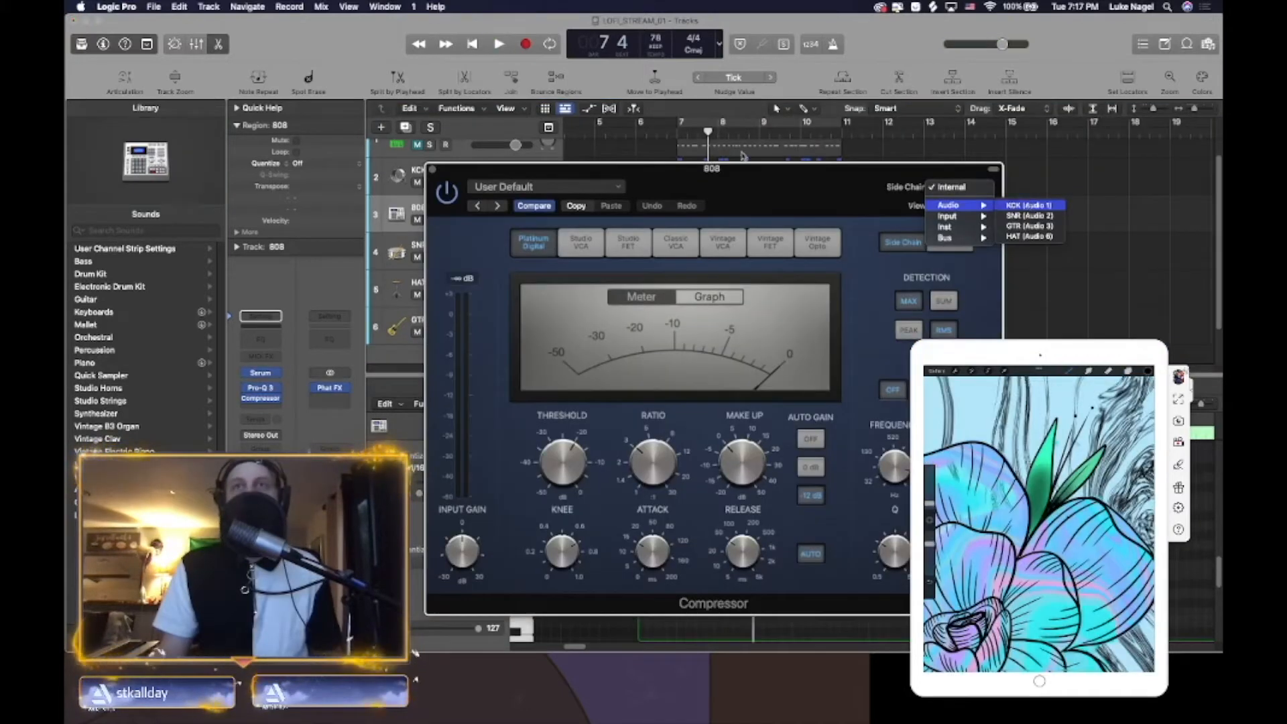
left_click(1029, 206)
left_click_drag(690, 173, 892, 185)
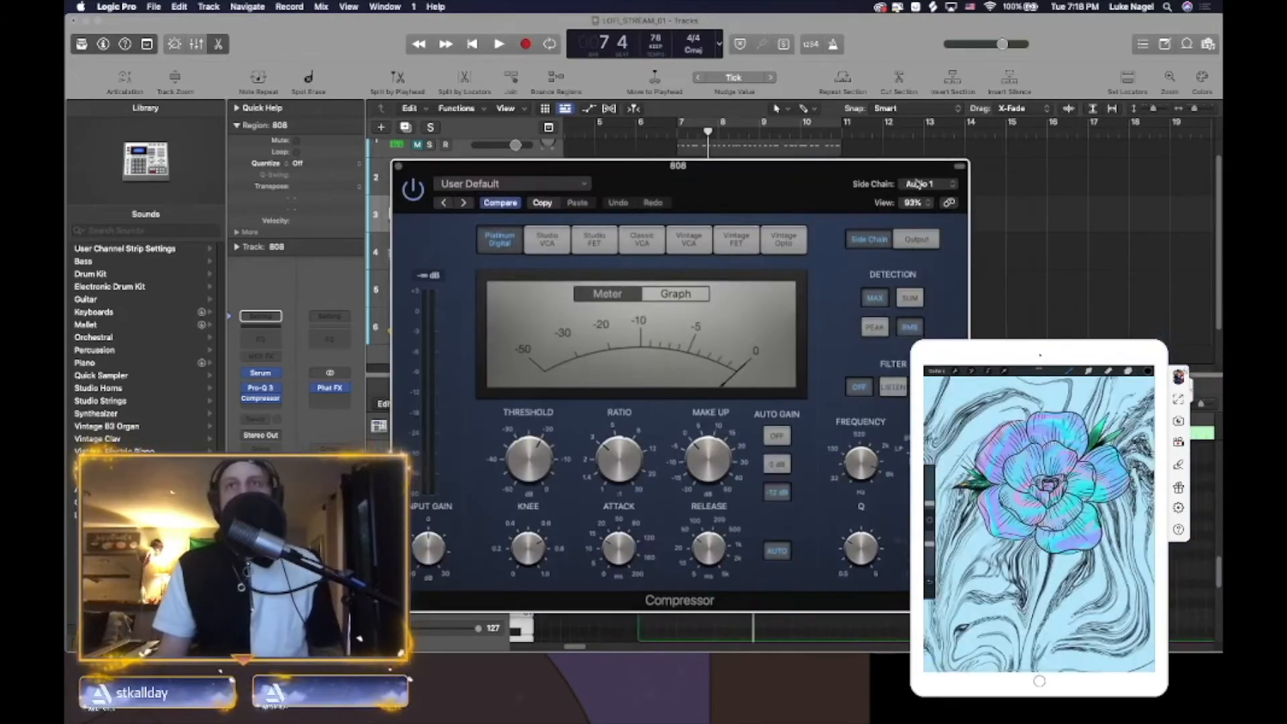
left_click(918, 186)
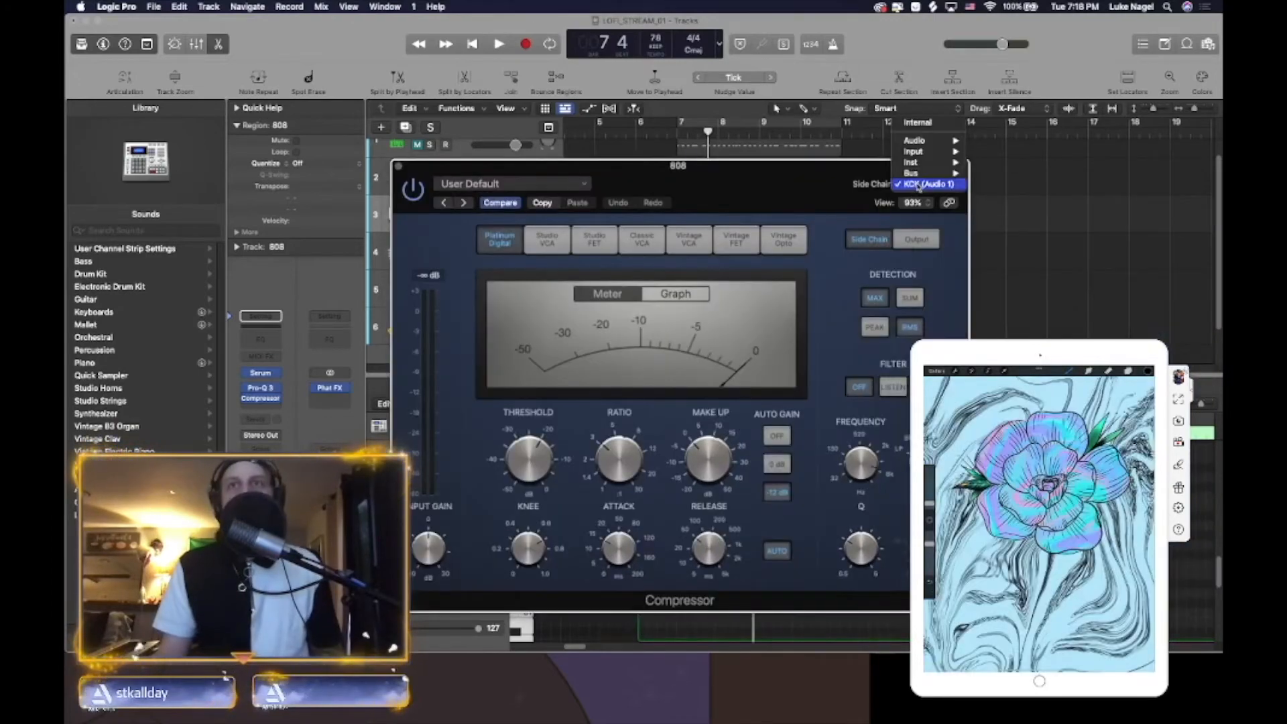
left_click(917, 186)
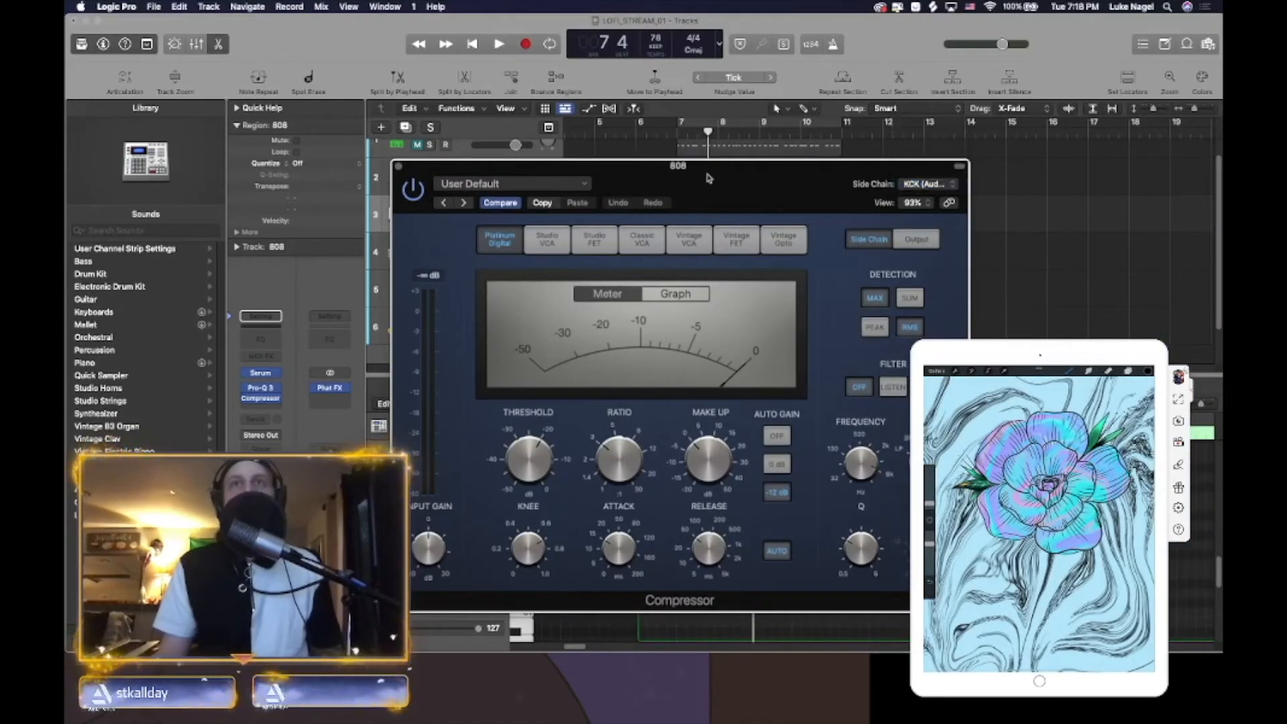
- Lower the attack of the 808 track's Compressor and audition the side-chained bass from bar 7
left_click_drag(445, 165, 614, 153)
left_click_drag(787, 538, 787, 570)
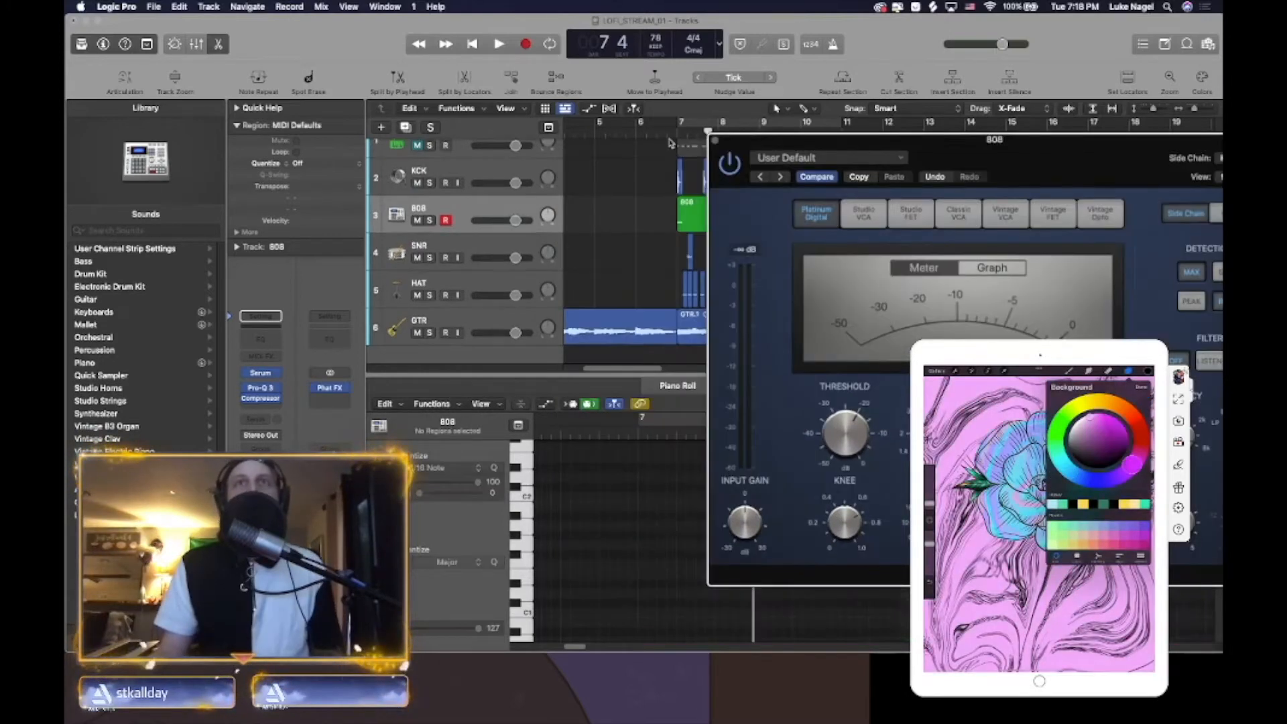
left_click(681, 135)
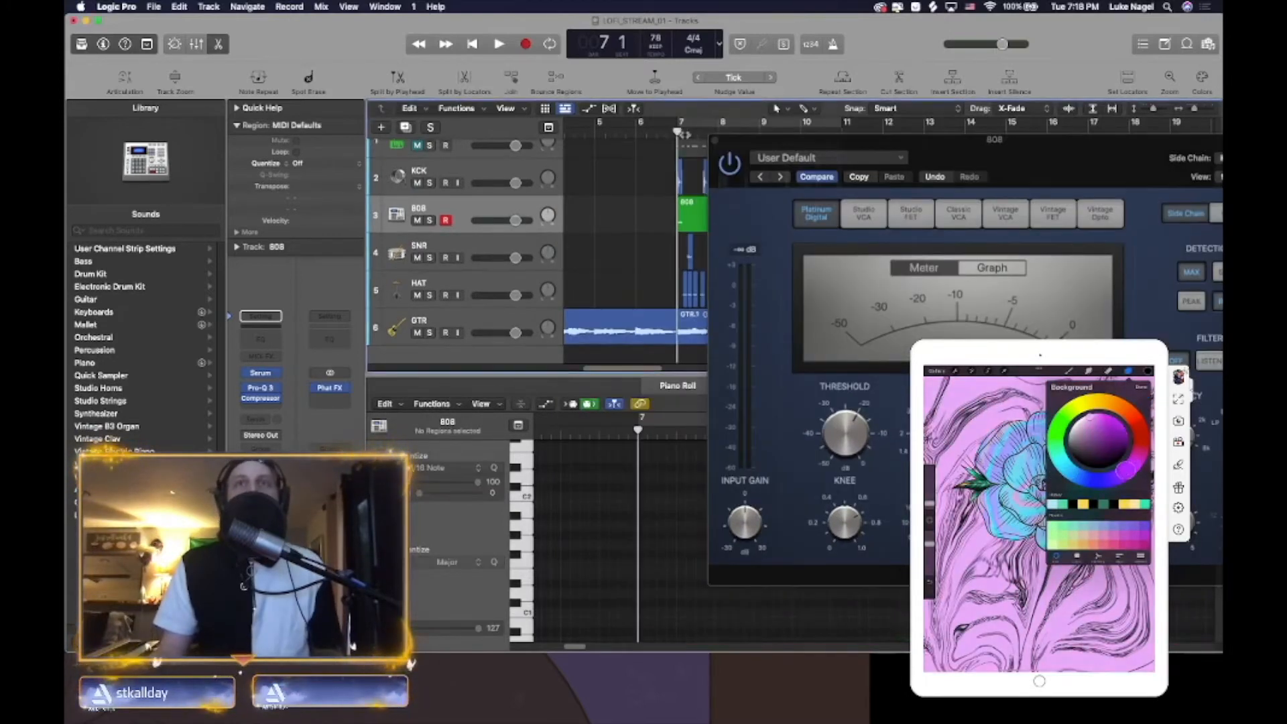
left_click_drag(748, 145, 784, 155)
key("space")
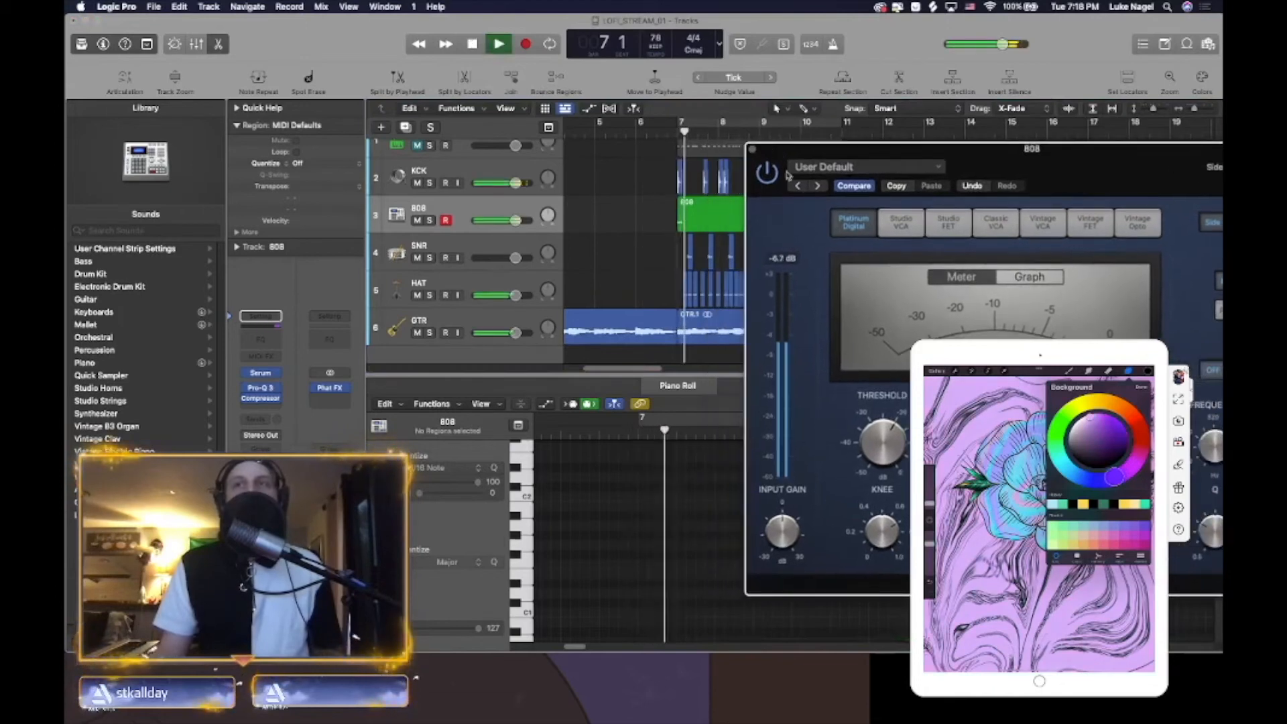
key("space")
left_click(752, 151)
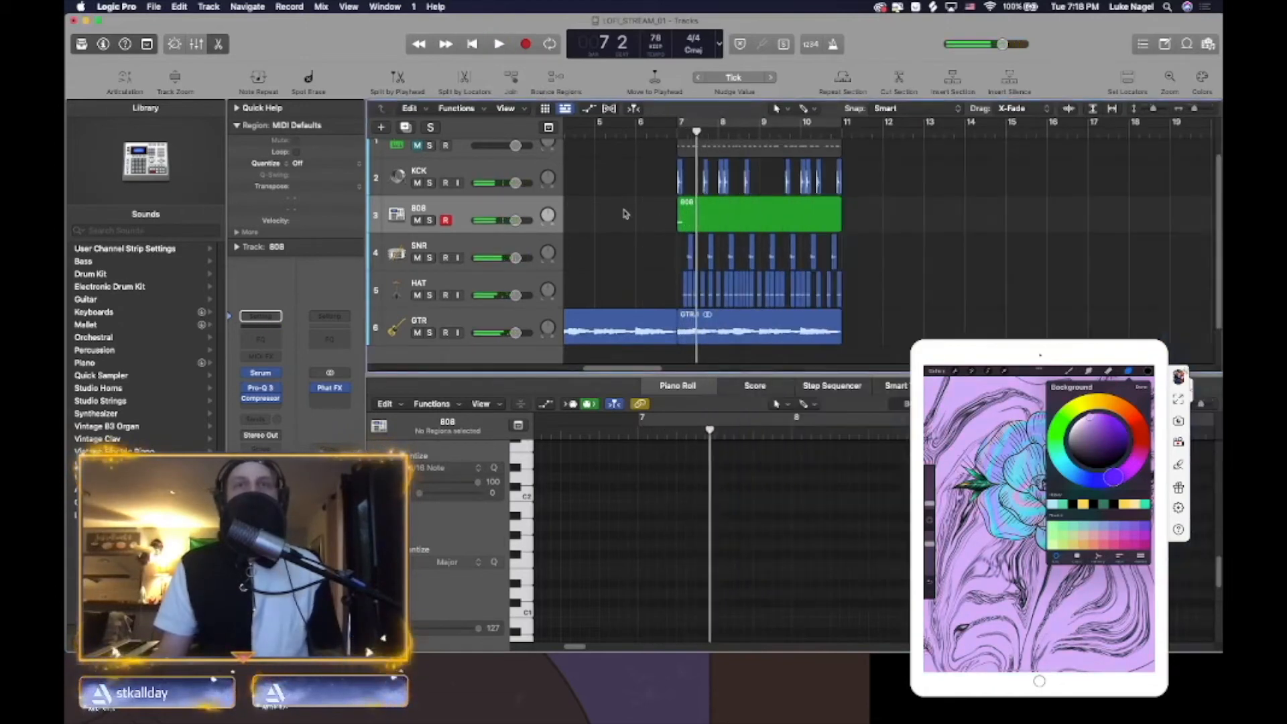
- Select the 808 region and play the arrangement back from just before bar 7
left_click(1200, 110)
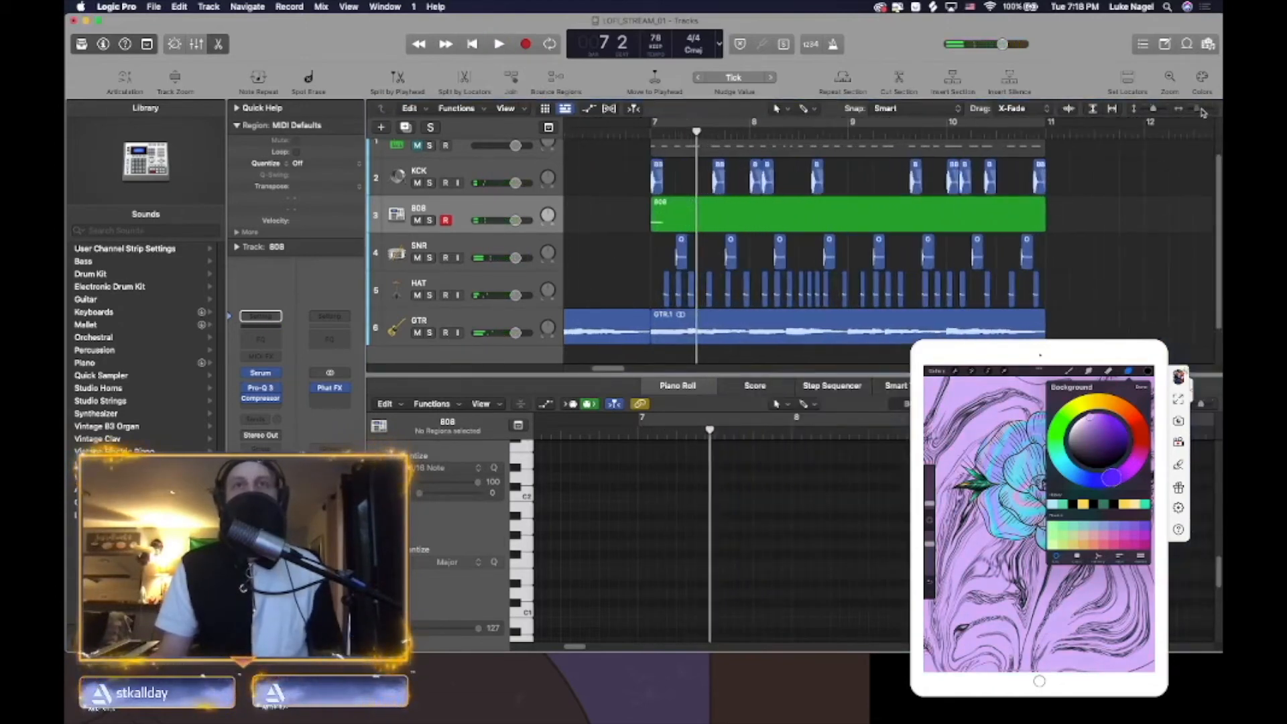
left_click(850, 209)
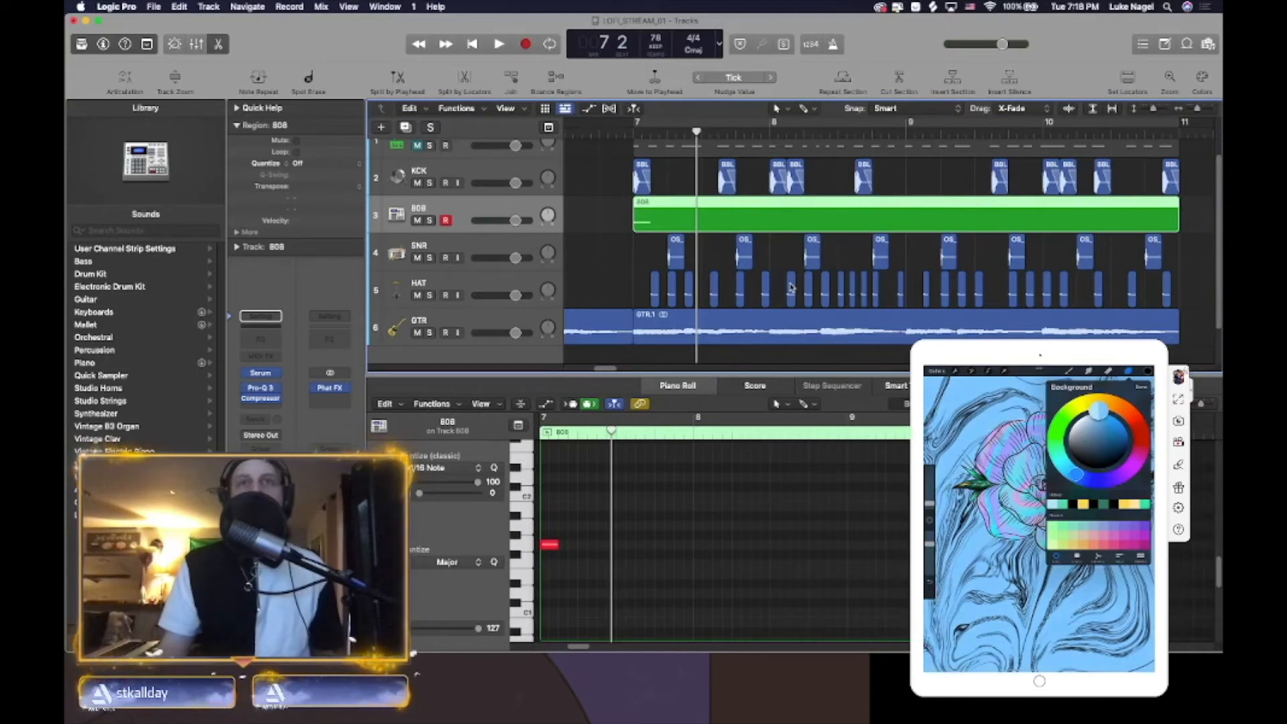
left_click(599, 132)
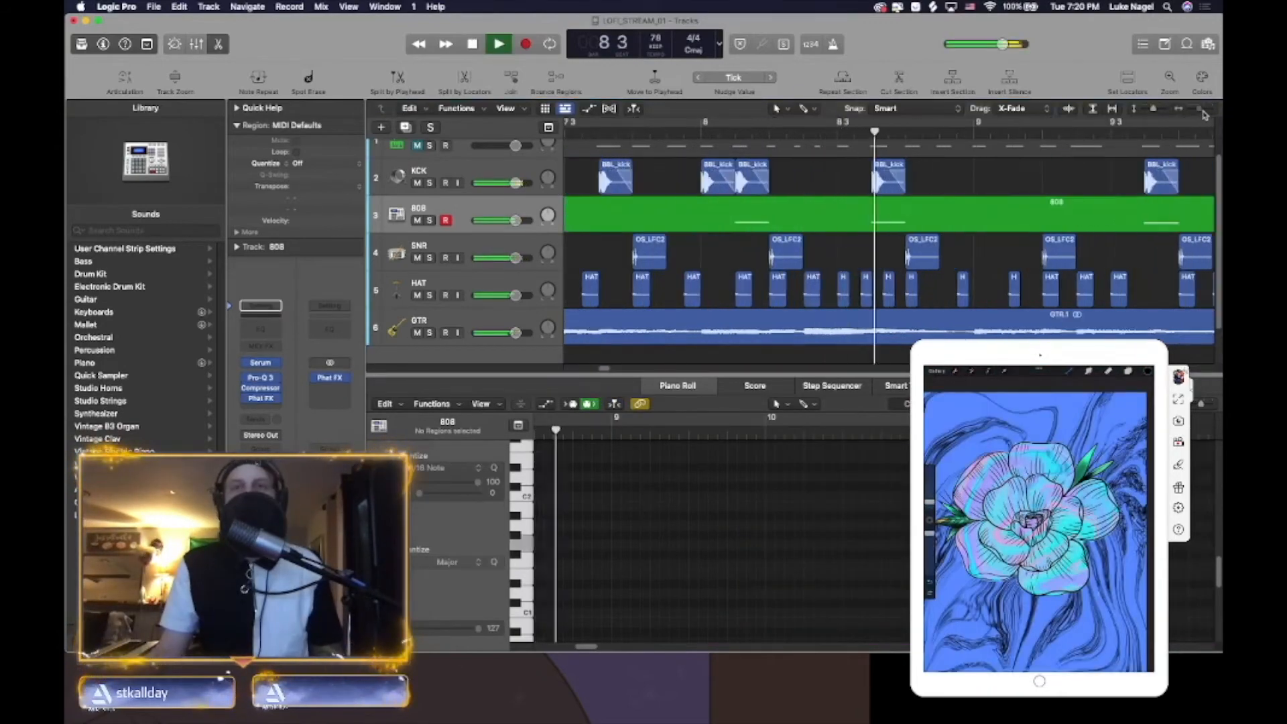
left_click_drag(1199, 108, 1197, 108)
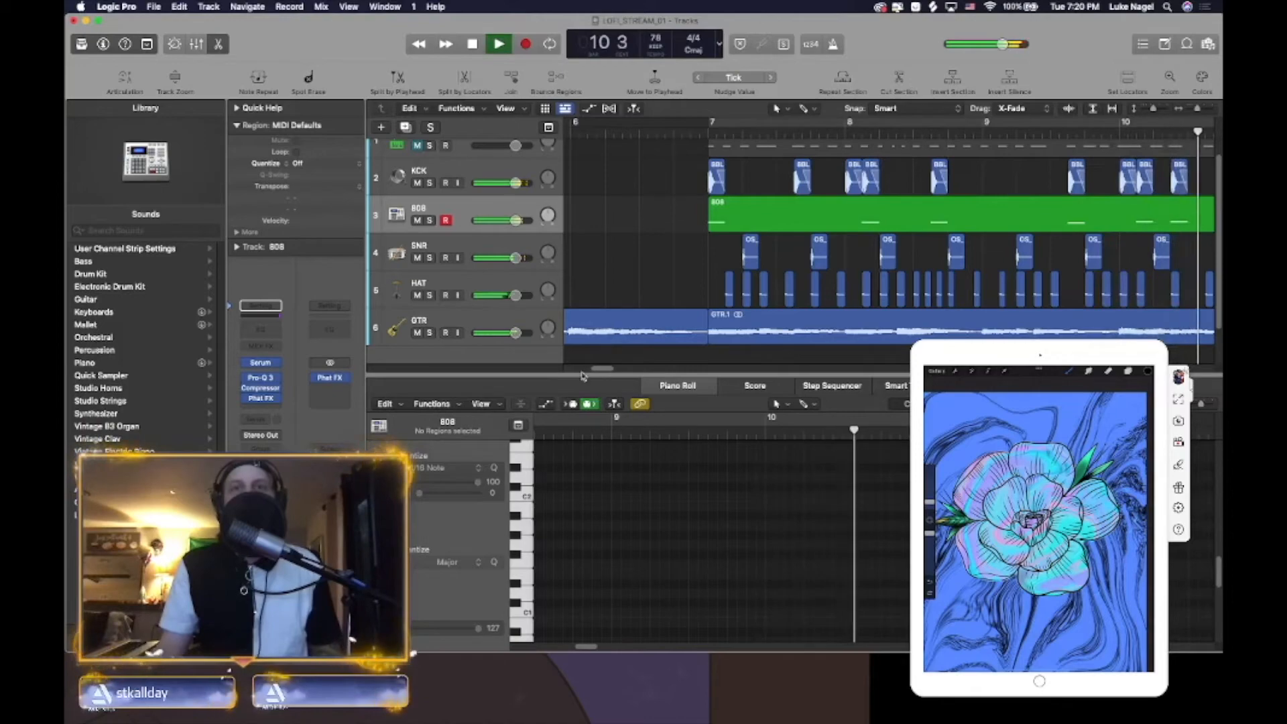
left_click_drag(604, 370, 607, 370)
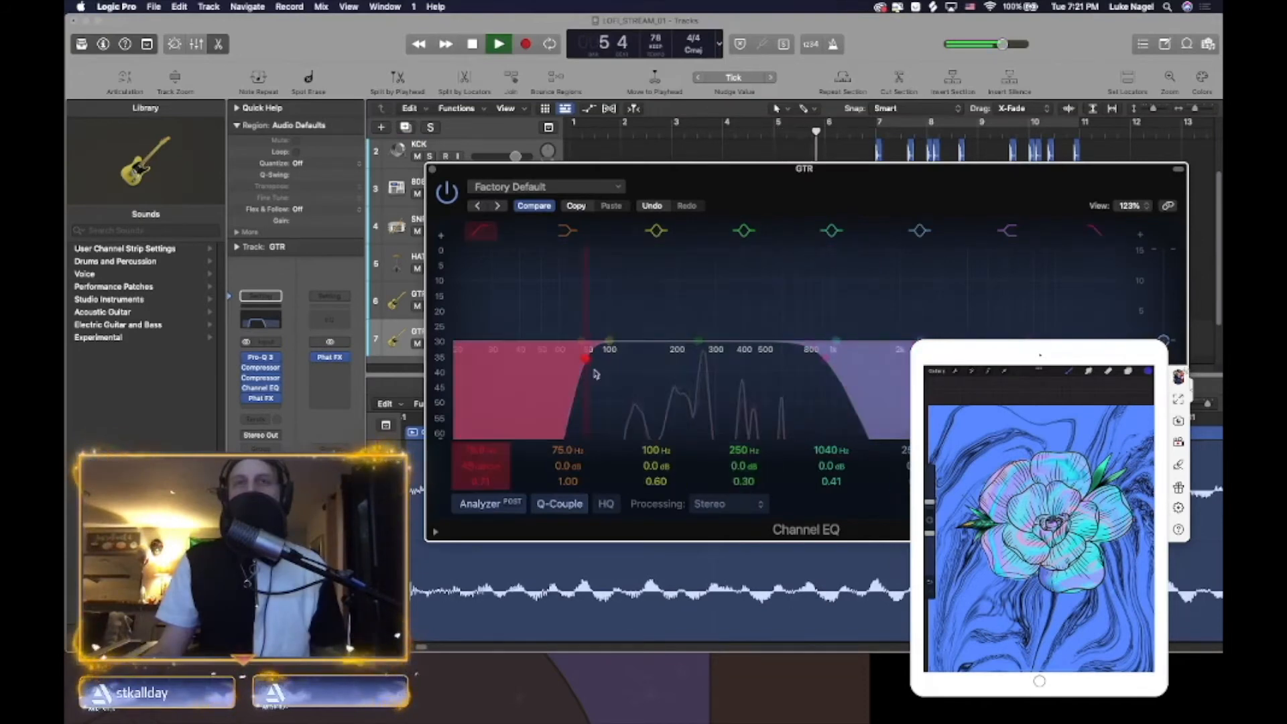
- Raise the low cut to 103 Hz and move the high cut upward in the second GTR track's Channel EQ
left_click_drag(594, 373, 621, 374)
left_click_drag(856, 399, 886, 402)
key("space")
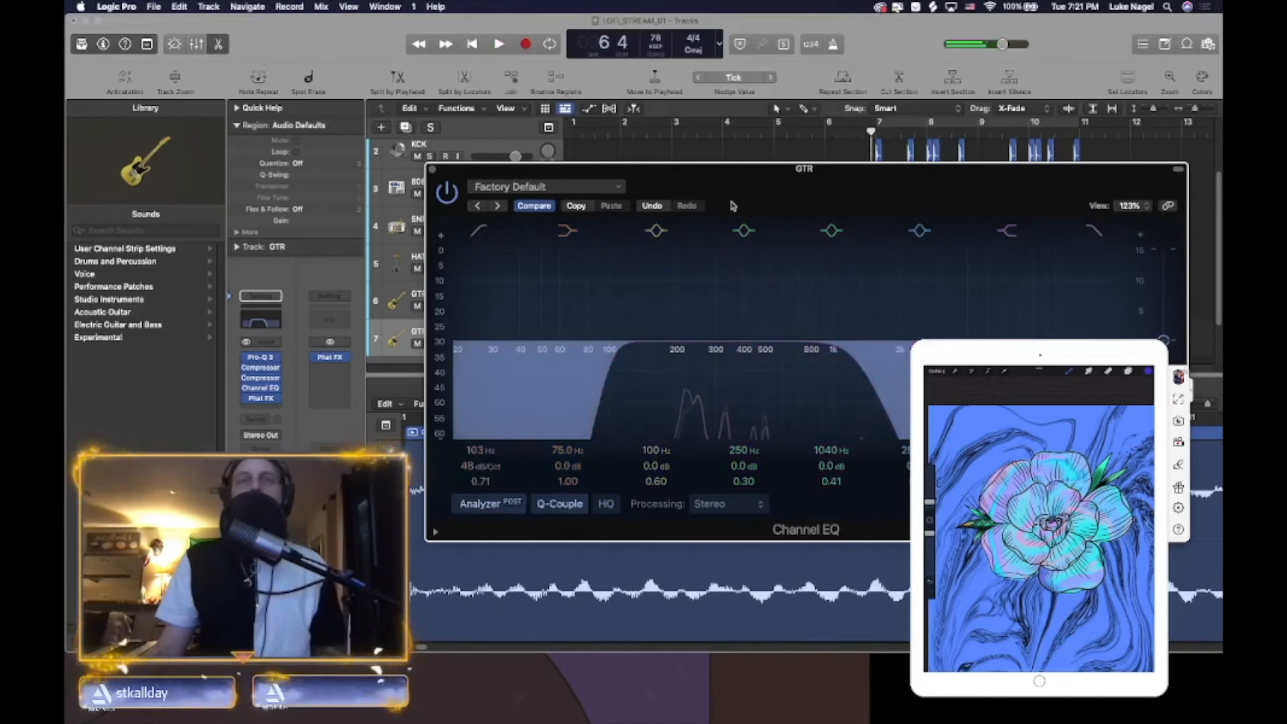
left_click_drag(731, 202, 787, 396)
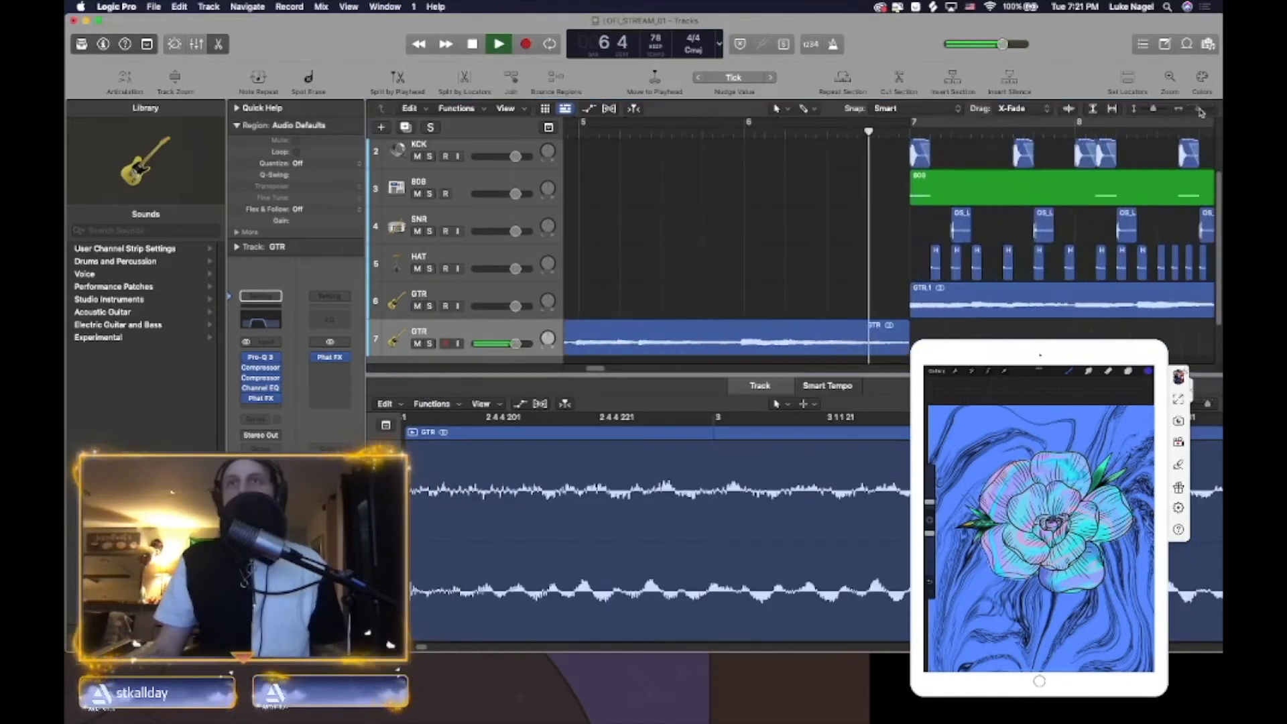
- Shorten the end of the second GTR track's region to bar 6 beat 4 and play the transition into bar 7
key("space")
left_click(861, 325)
left_click_drag(886, 352, 868, 352)
left_click(869, 160)
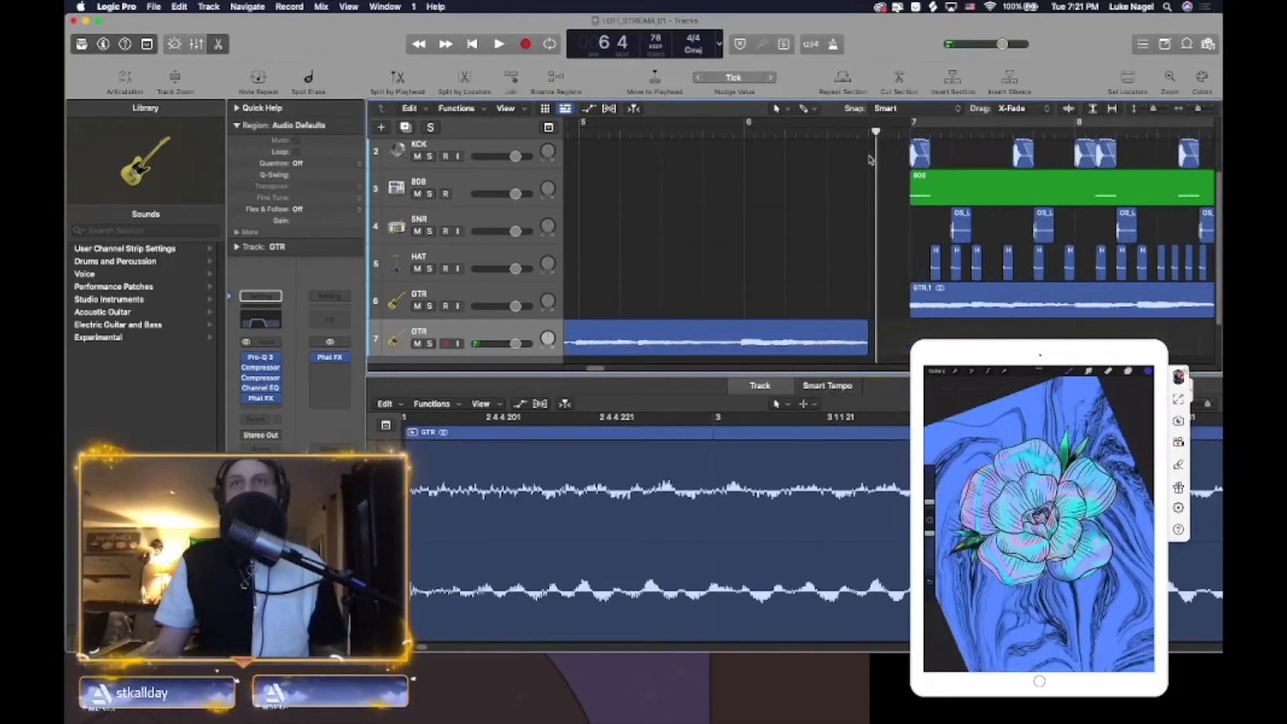
double_click(833, 134)
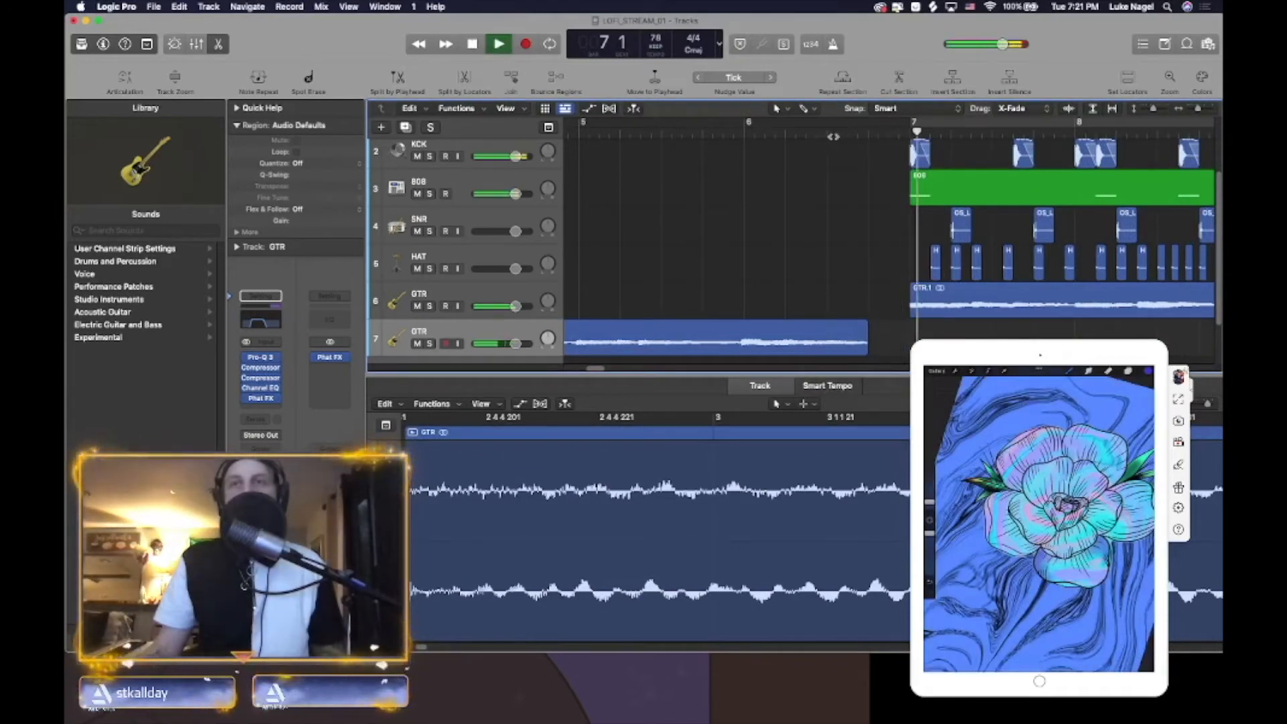
key("super+Left")
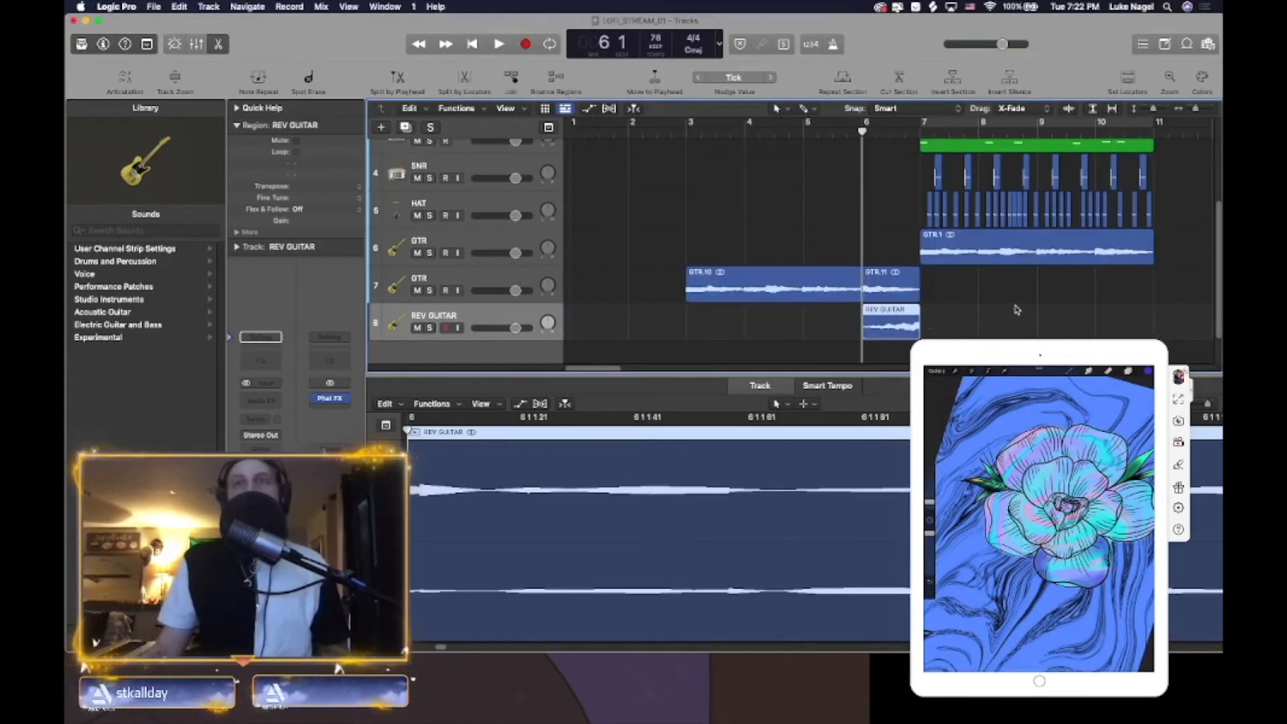
- Move the REV GUITAR region to end at bar 6 beat 4, trim its start to bar 6 and play it
left_click(936, 333)
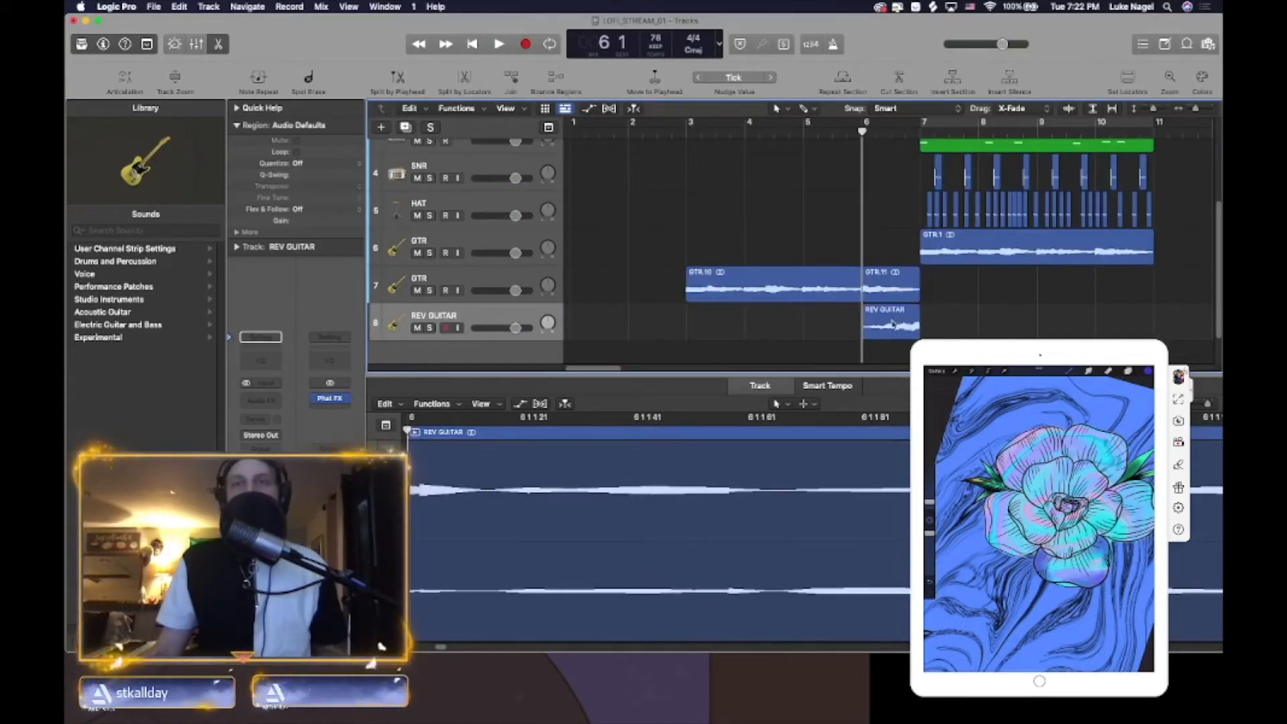
left_click_drag(1196, 109, 1198, 108)
left_click_drag(1006, 325, 905, 328)
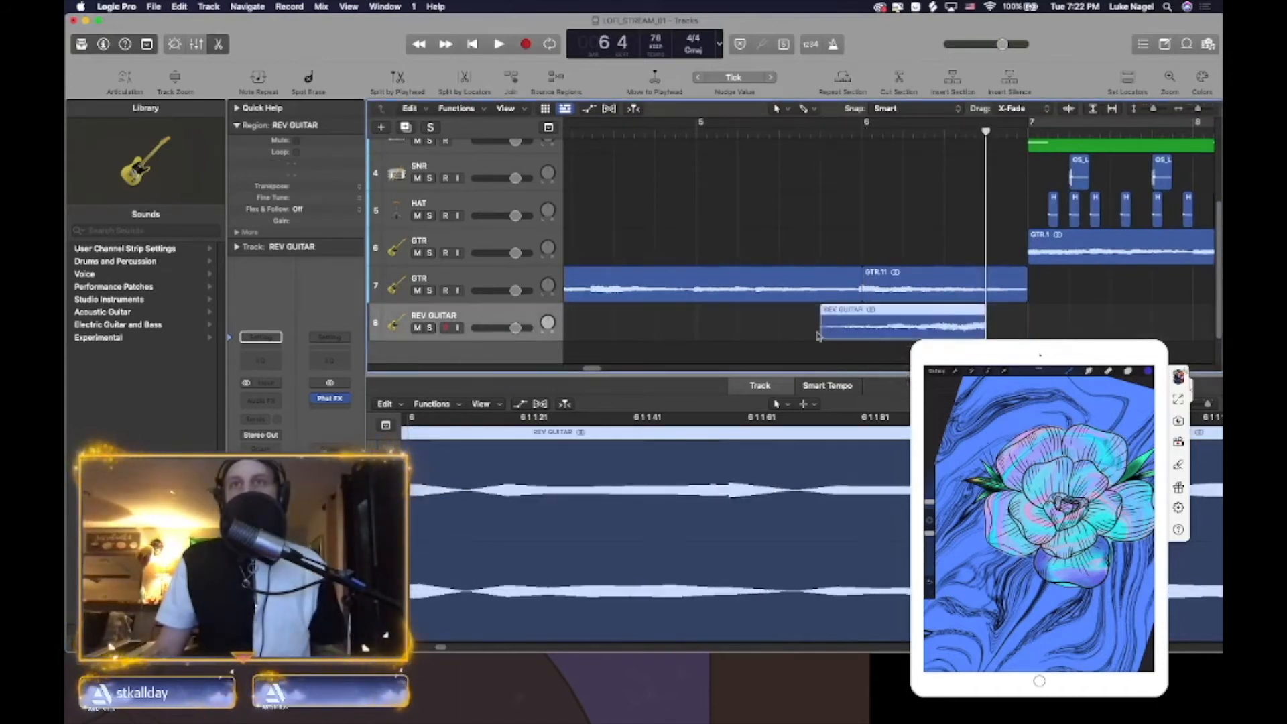
left_click_drag(825, 332, 863, 335)
key("space")
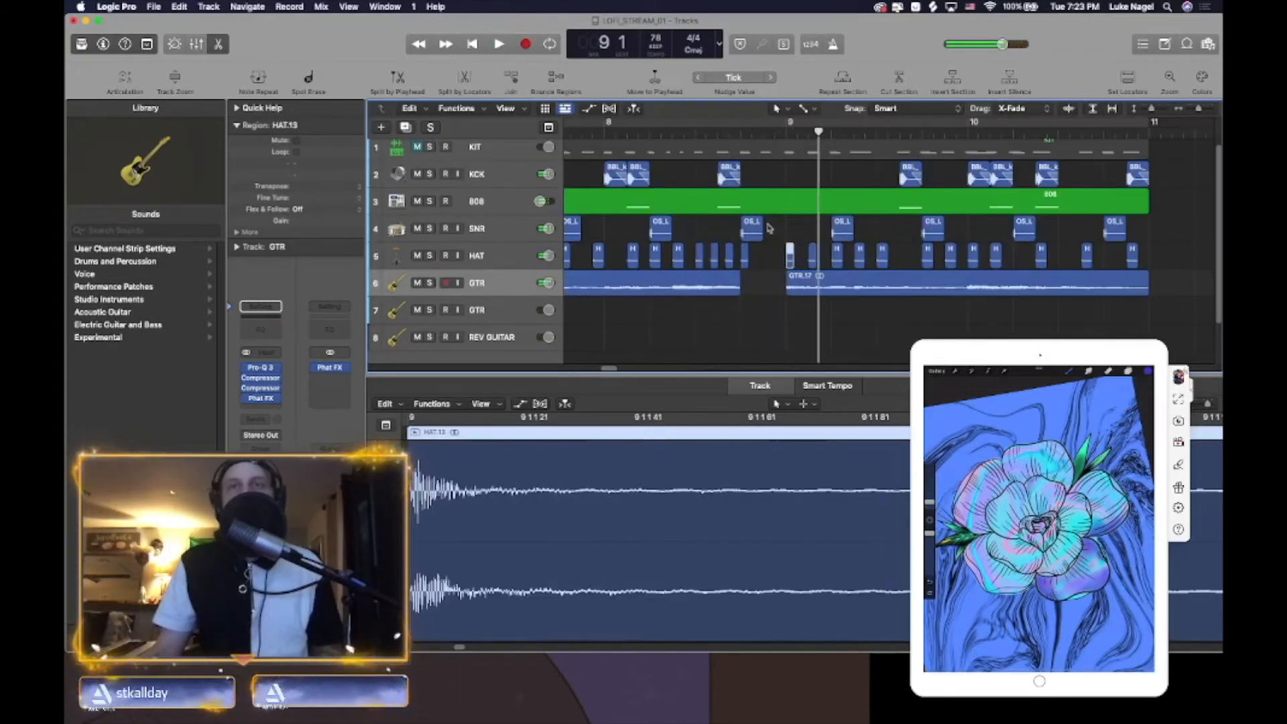
- Undo the last move of the HAT.13 region and play the arrangement from just before bar 9
key("super+z")
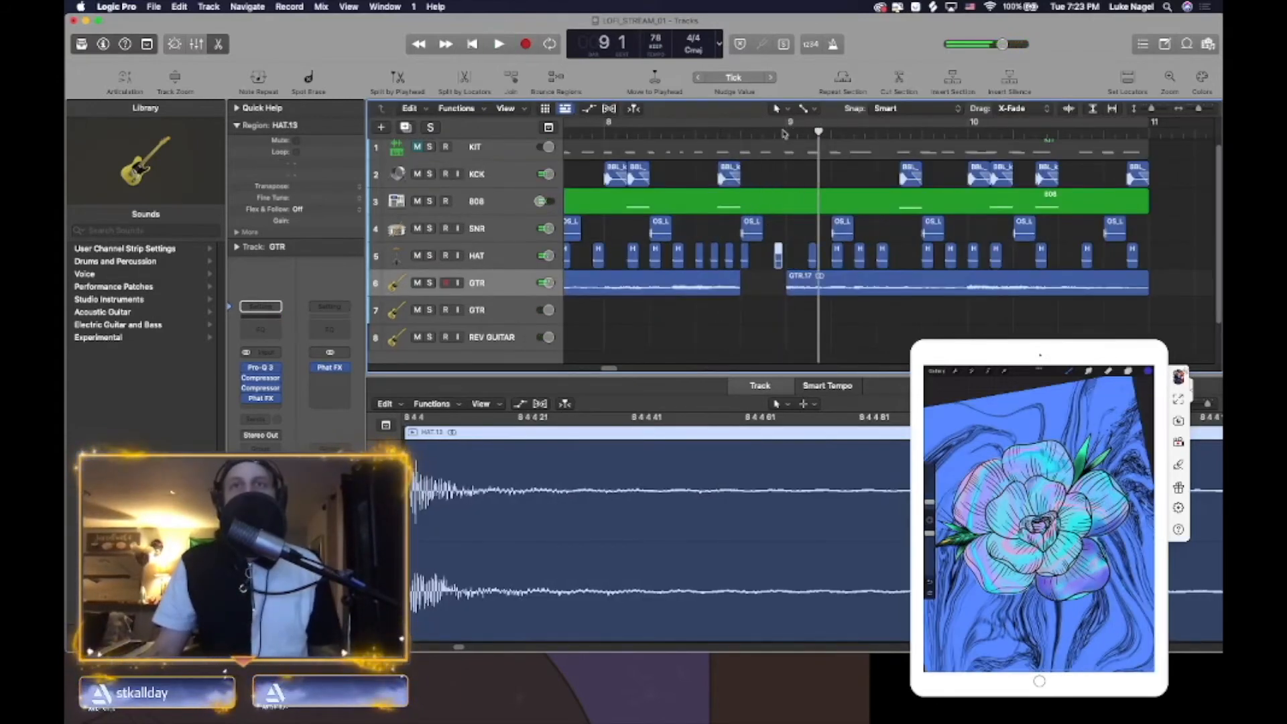
left_click(742, 121)
key("space")
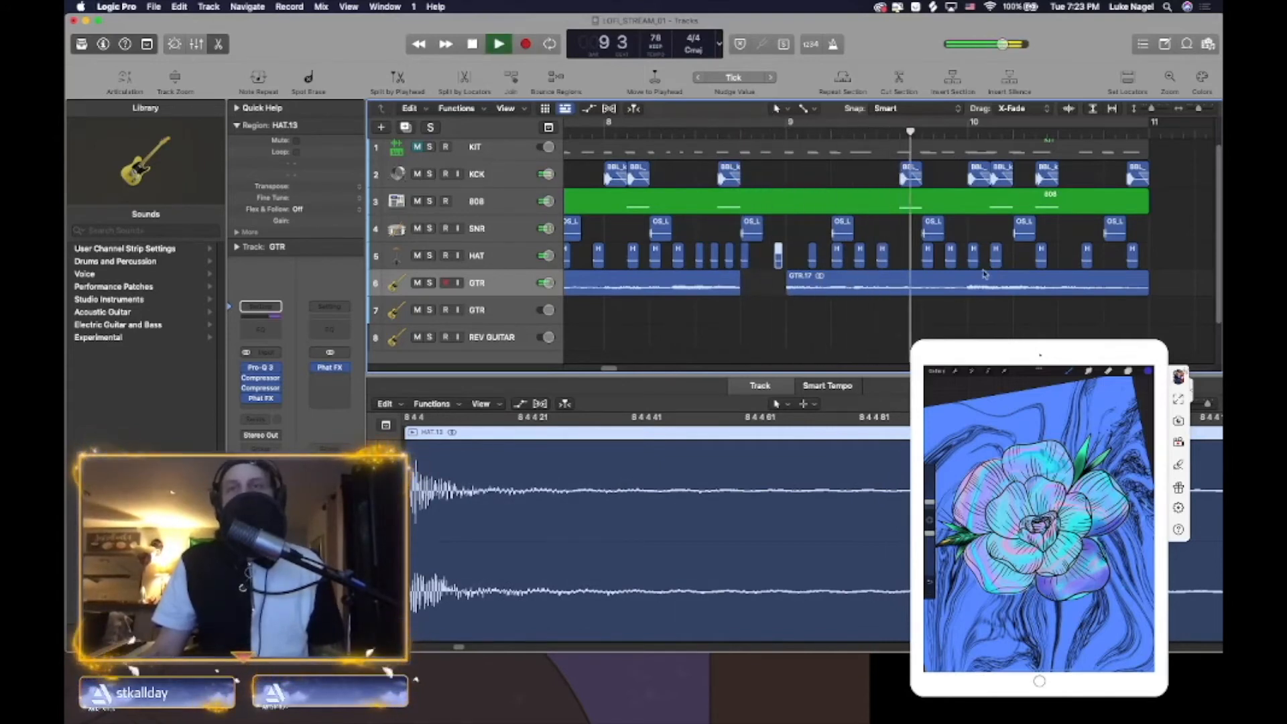
key("super+Left")
key("super+Left")
key("super+Left")
key("super+Left")
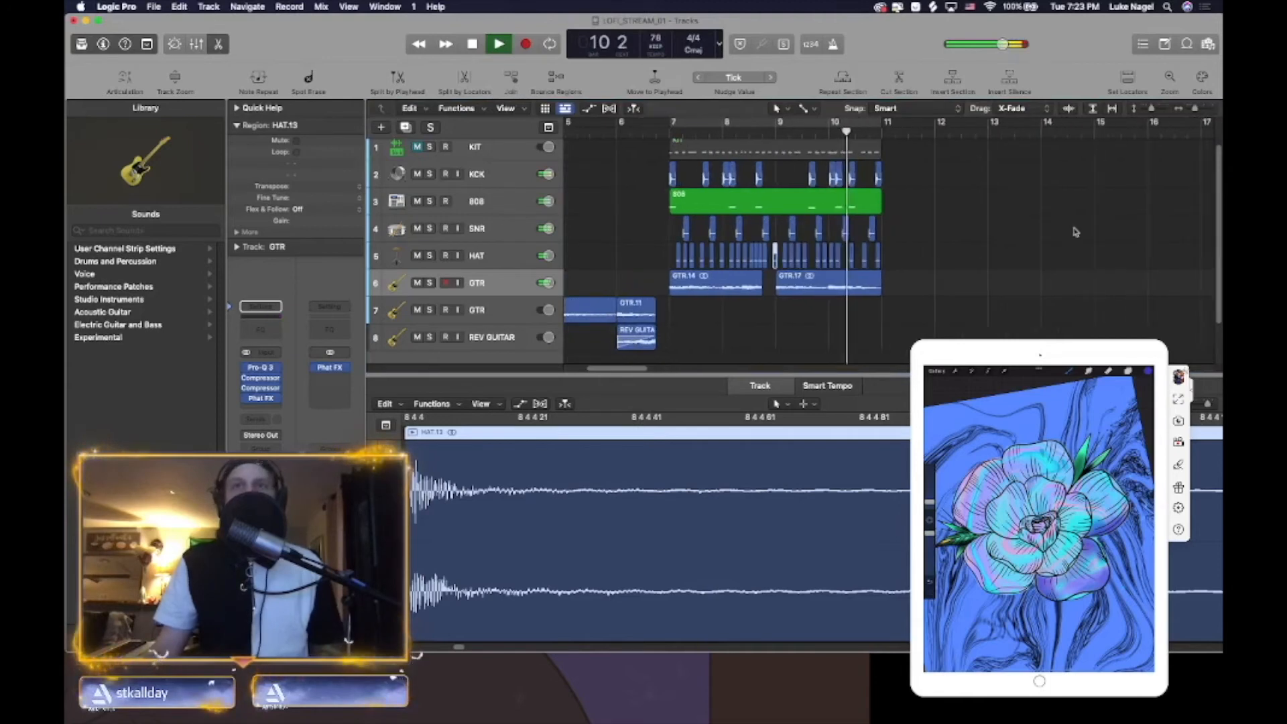
- Select the drum, 808 and first guitar track regions from bar 7 to bar 11 and duplicate them at bar 11
left_click(1120, 195)
scroll(1126, 288, "left", 5)
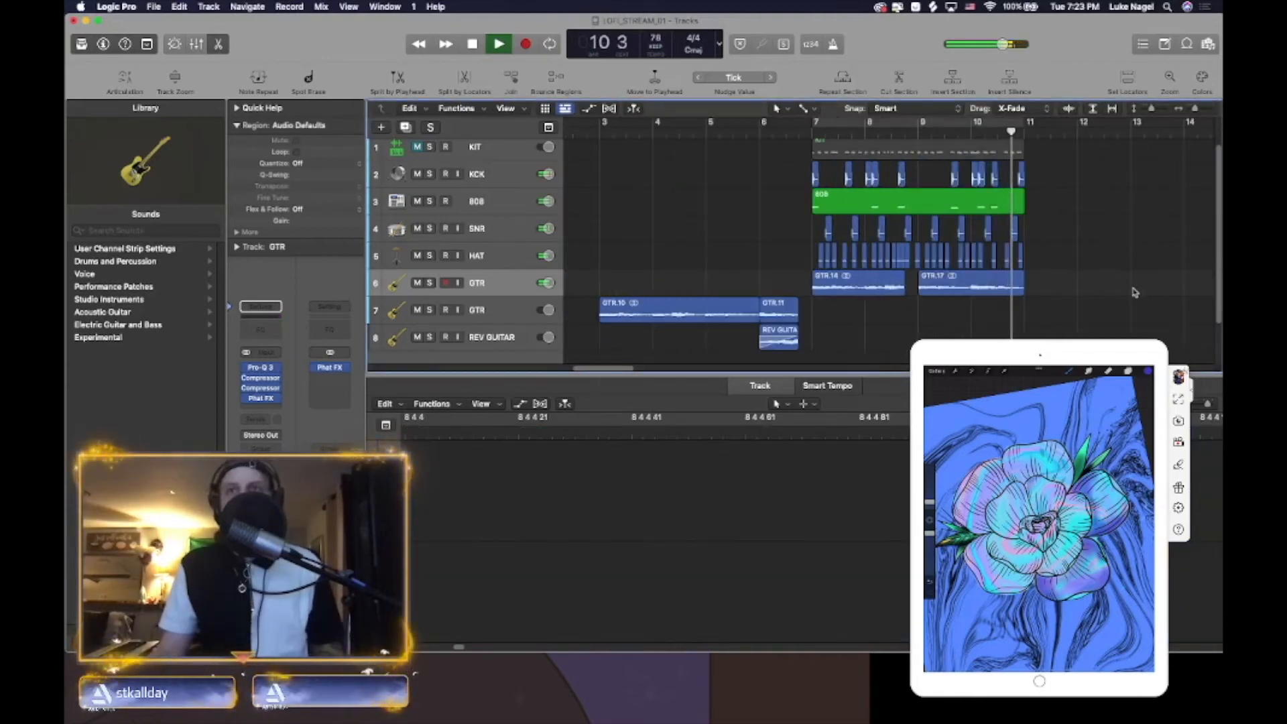
key("space")
left_click_drag(1128, 289, 787, 179)
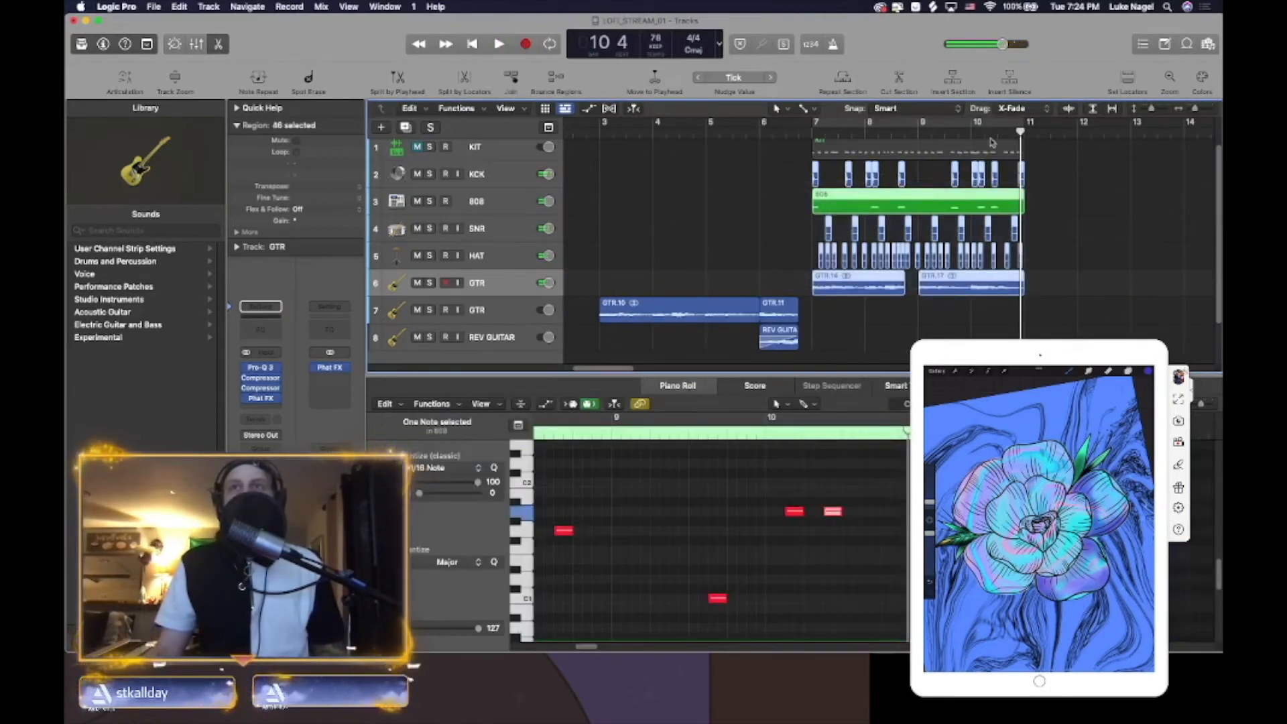
left_click(1024, 142)
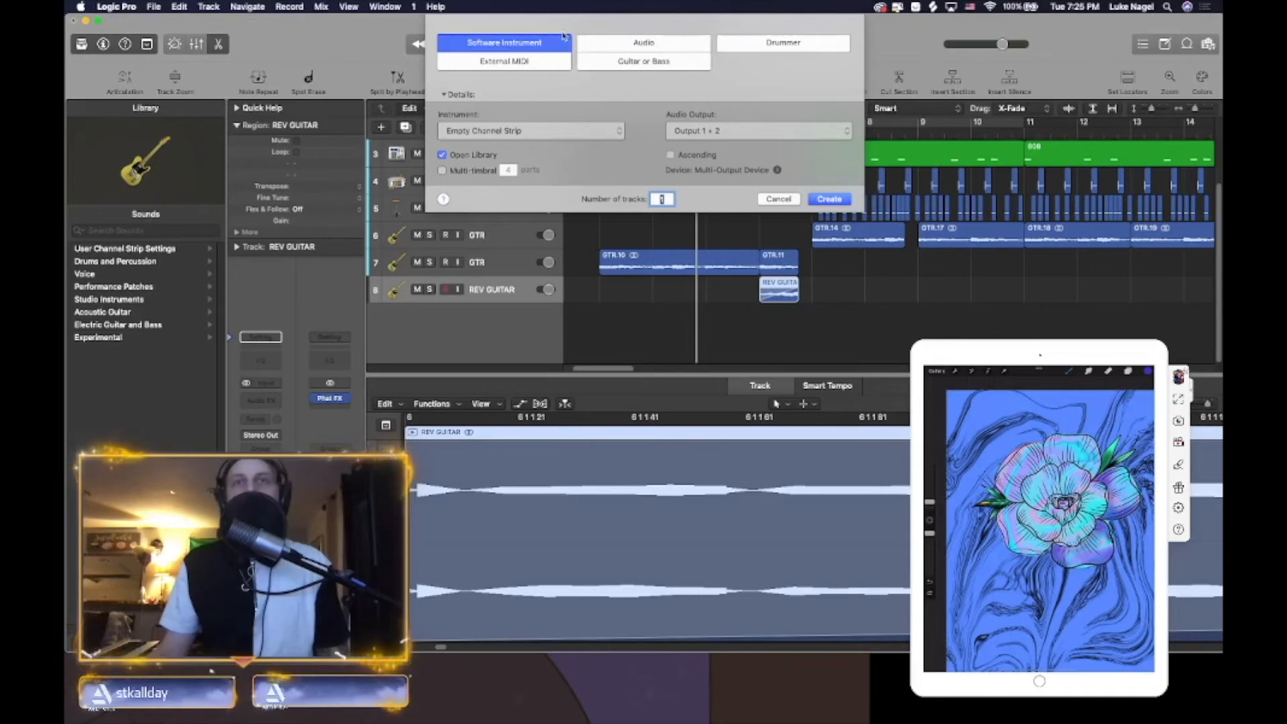
- Create an empty software instrument track and record a transition part on it, starting shortly before bar 8
left_click(844, 200)
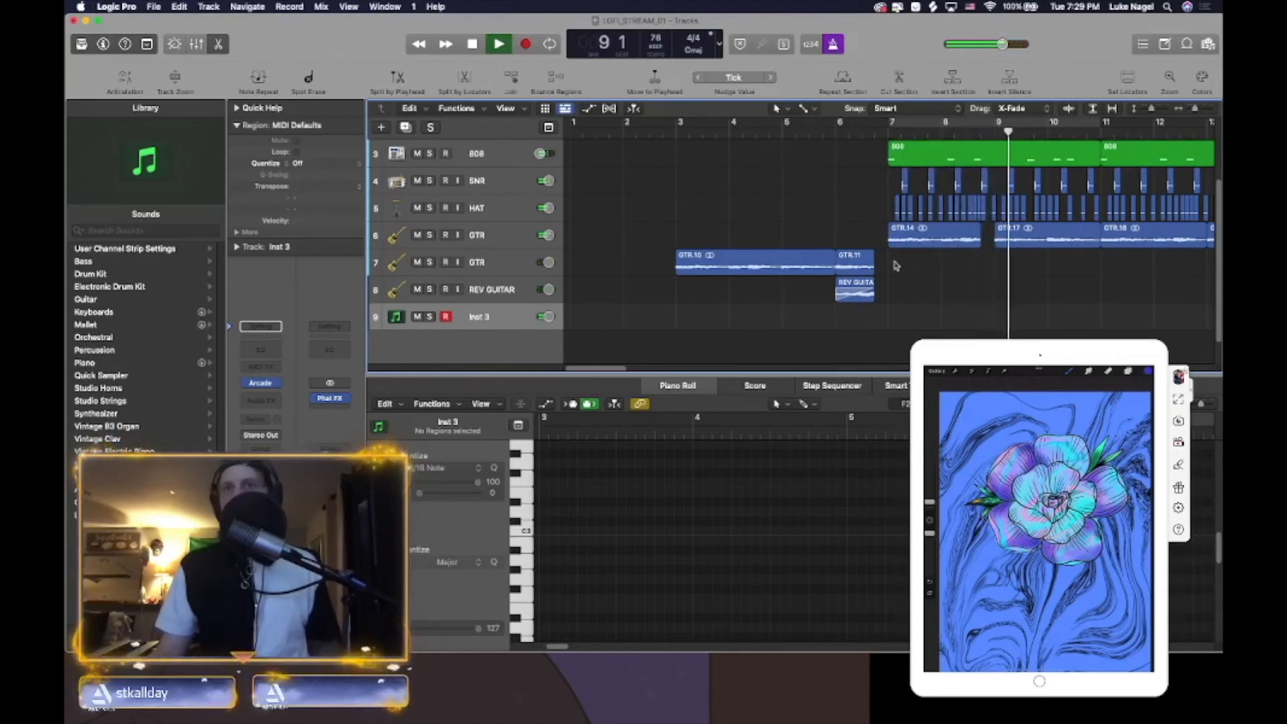
left_click(487, 44)
left_click(928, 128)
key("r")
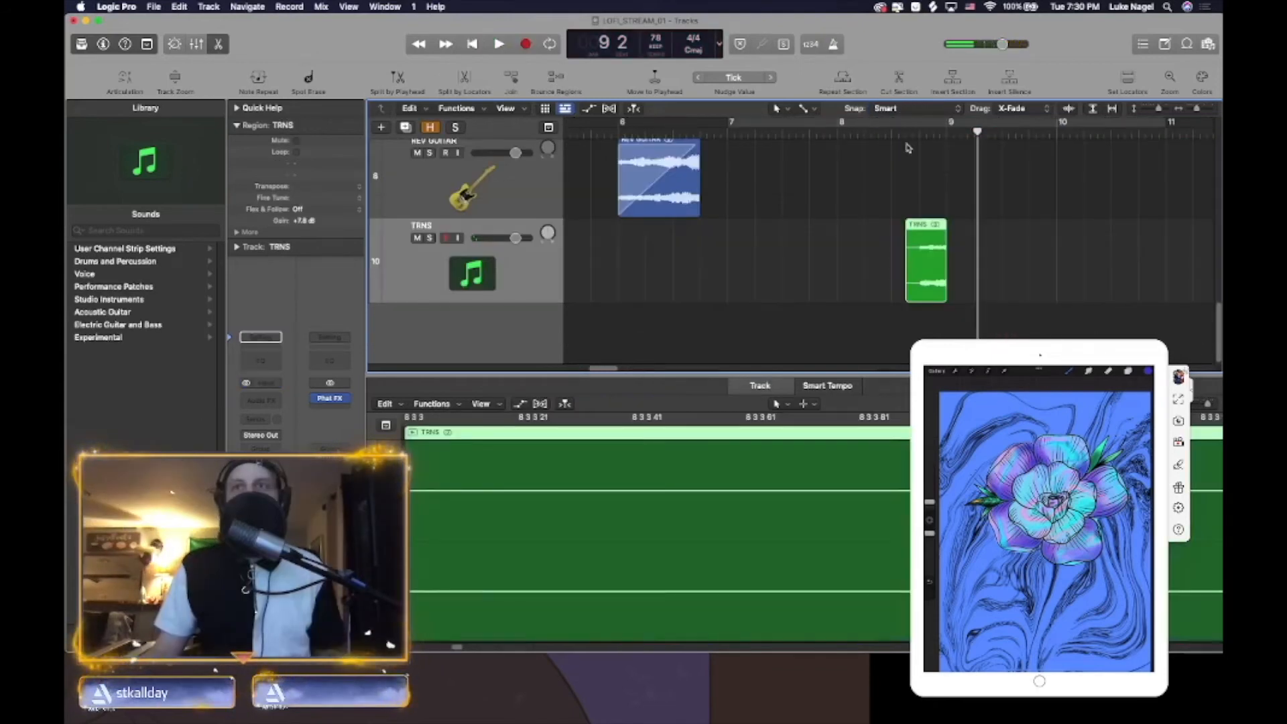
- Adjust the start of the TRNS region before bar 9 and play the transition
left_click(902, 129)
key("space")
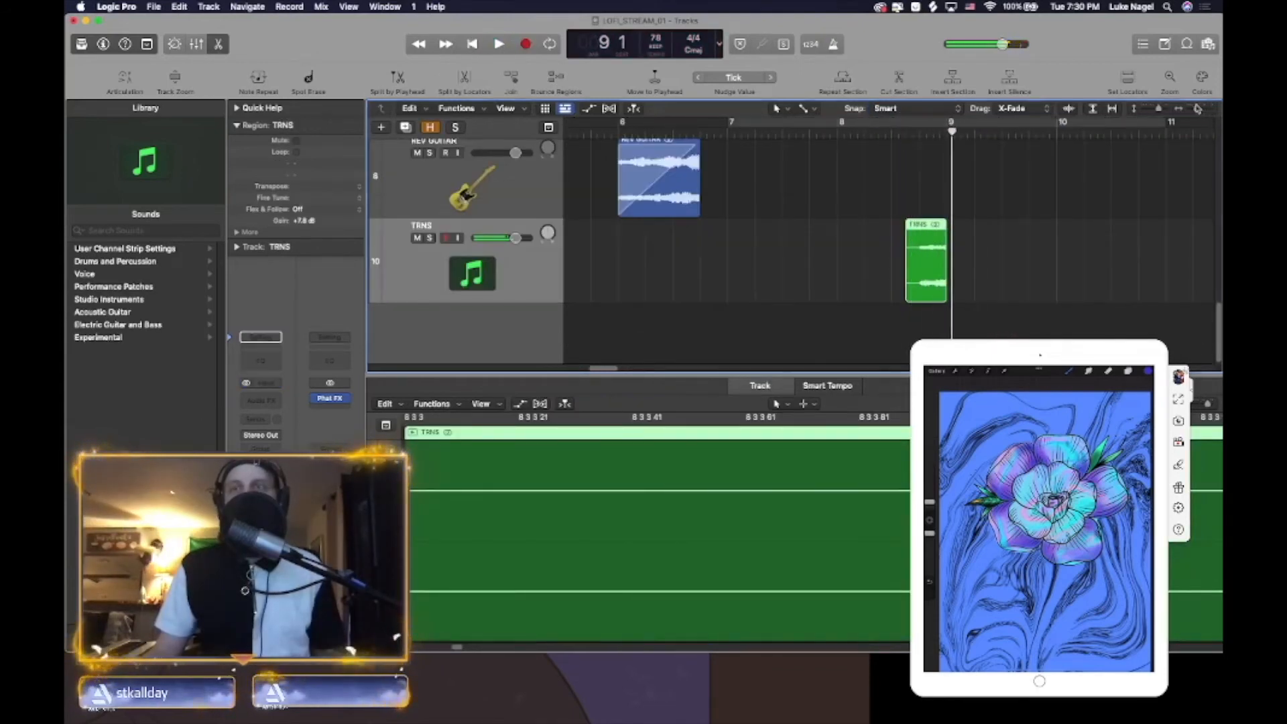
key("super+Right")
key("super+Right")
key("super+Right")
key("super+Right")
left_click_drag(916, 293, 1003, 271)
left_click(916, 133)
key("space")
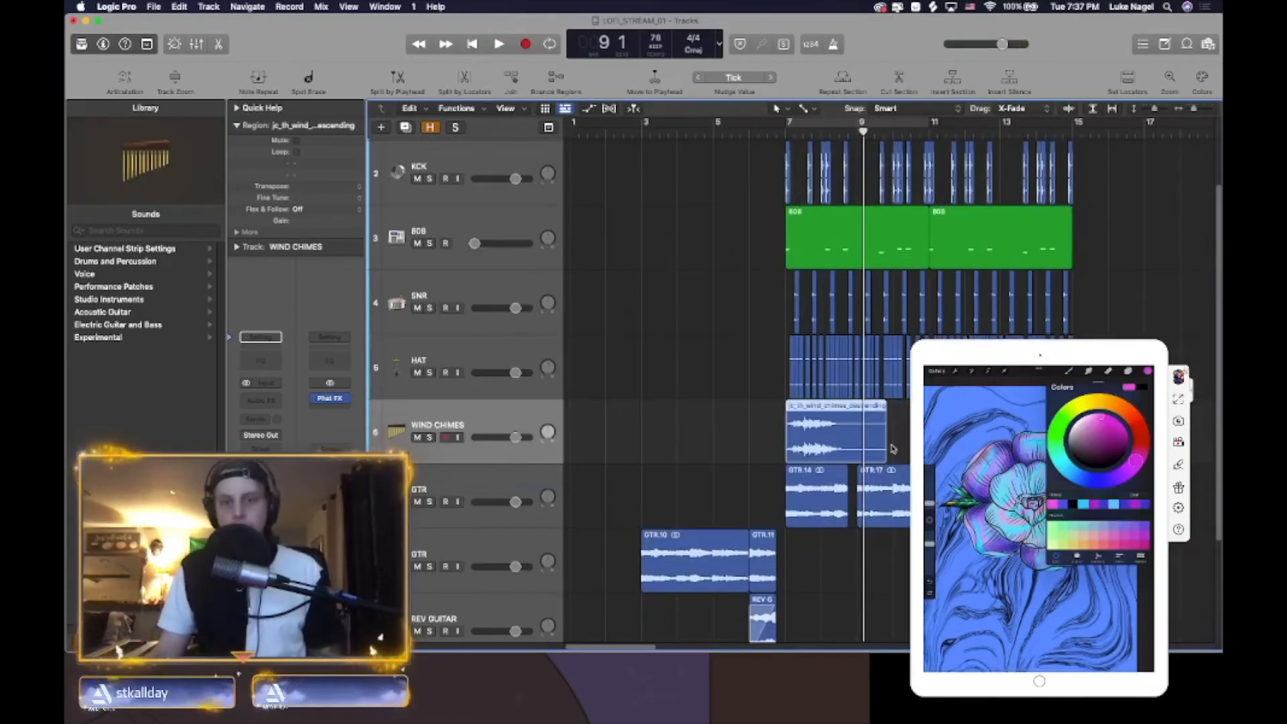
- Give the WIND CHIMES region a short fade-in and a long fade-out, playing it from bar 7
left_click_drag(1150, 109, 1196, 109)
left_click_drag(660, 501, 698, 501)
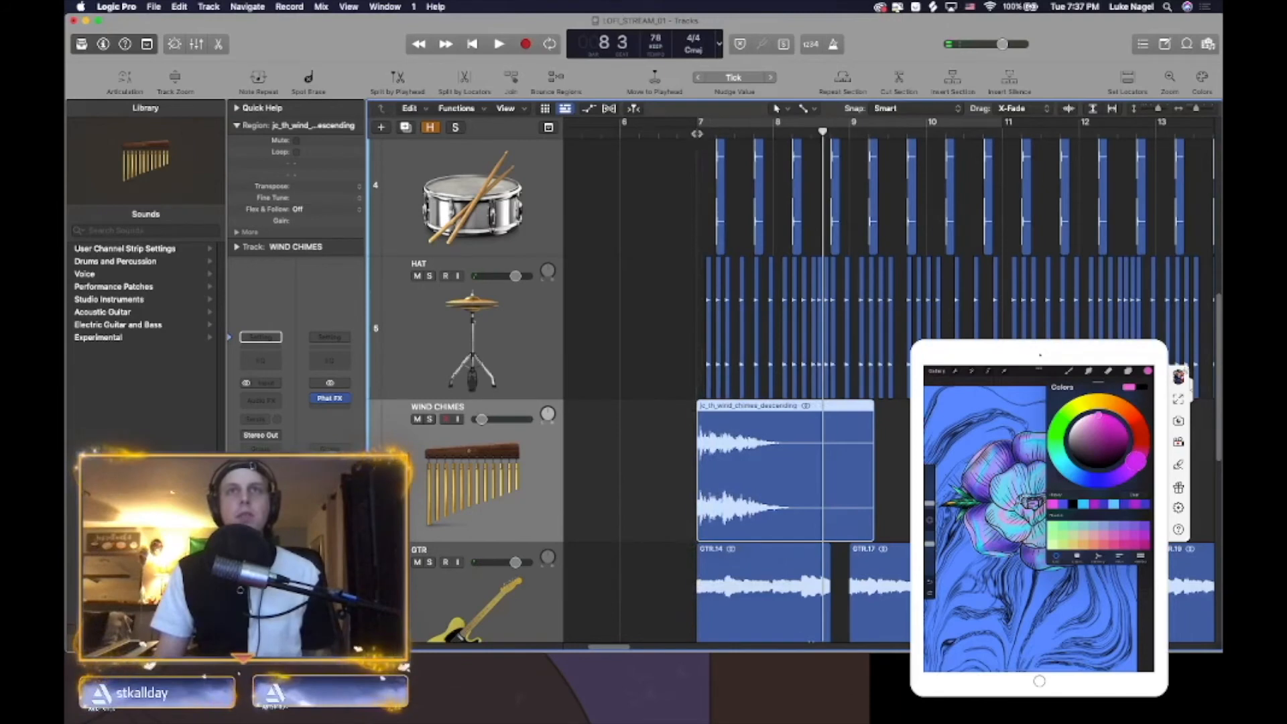
left_click(697, 136)
key("space")
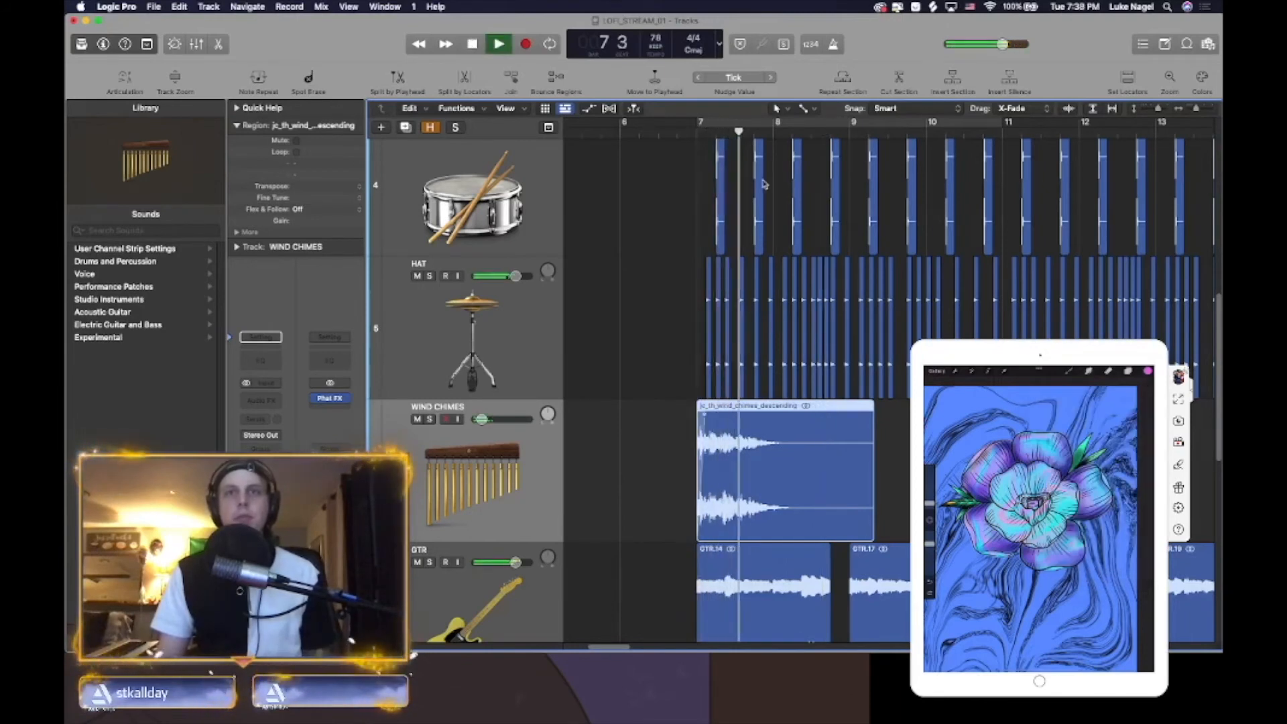
left_click(698, 135)
left_click_drag(868, 500, 756, 501)
key("space")
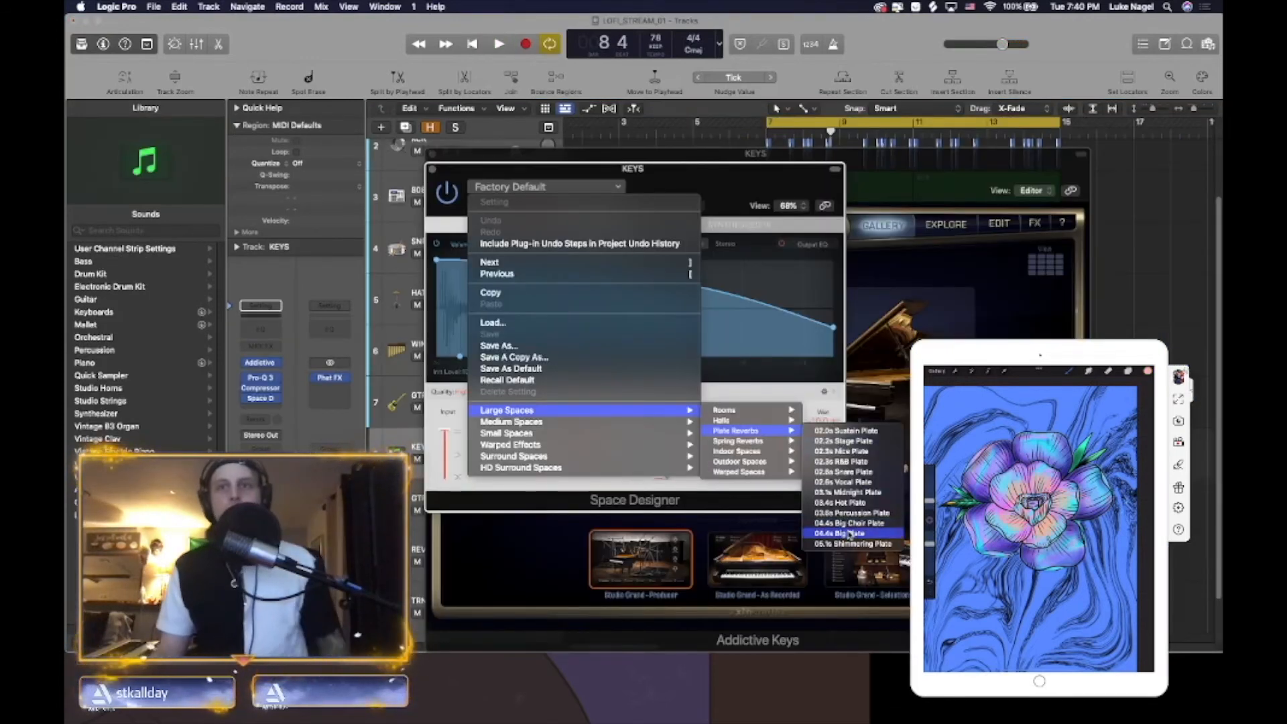
- Load the 04.4s Big Plate preset in the KEYS track's Space Designer, close the plug-in windows and start playback
left_click(850, 534)
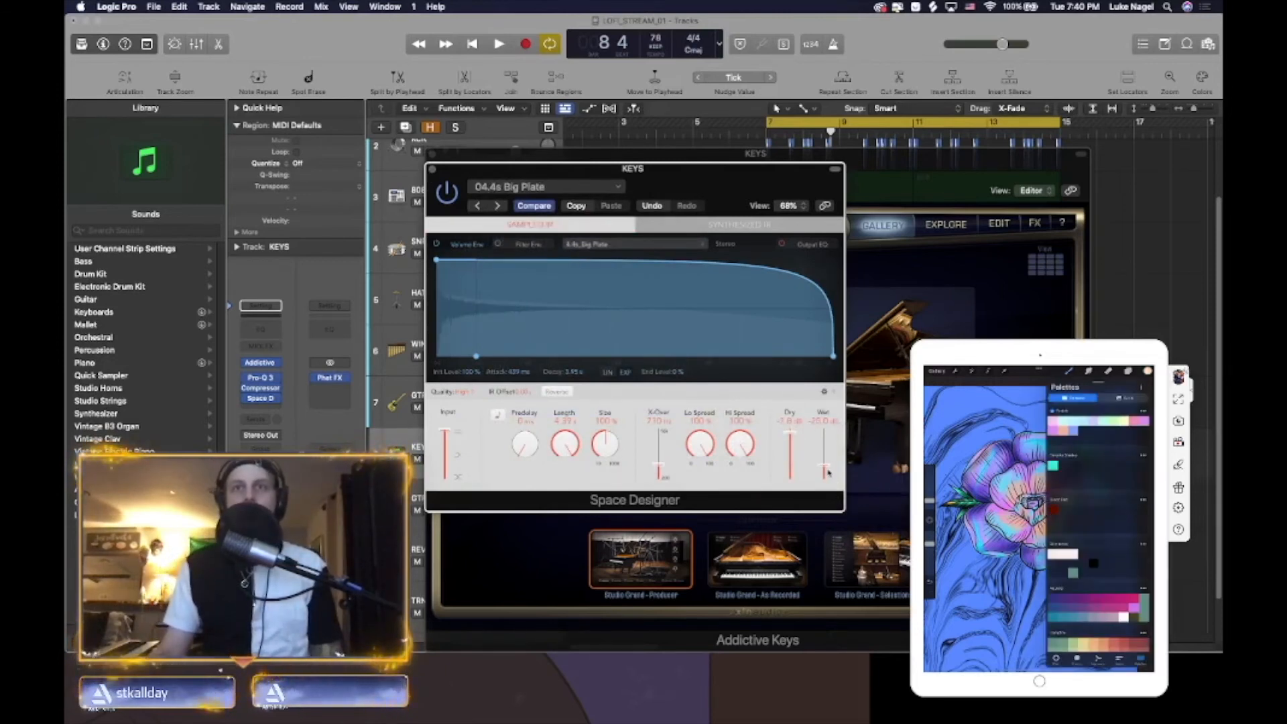
left_click(433, 167)
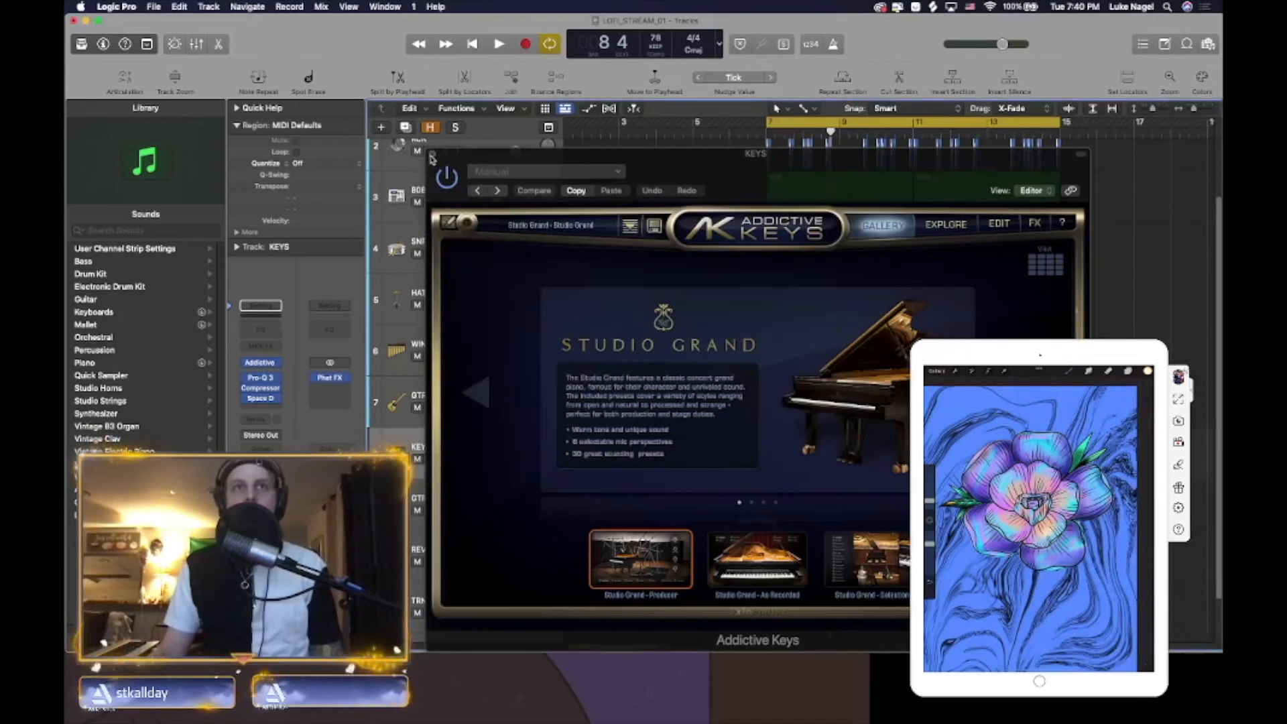
left_click(430, 154)
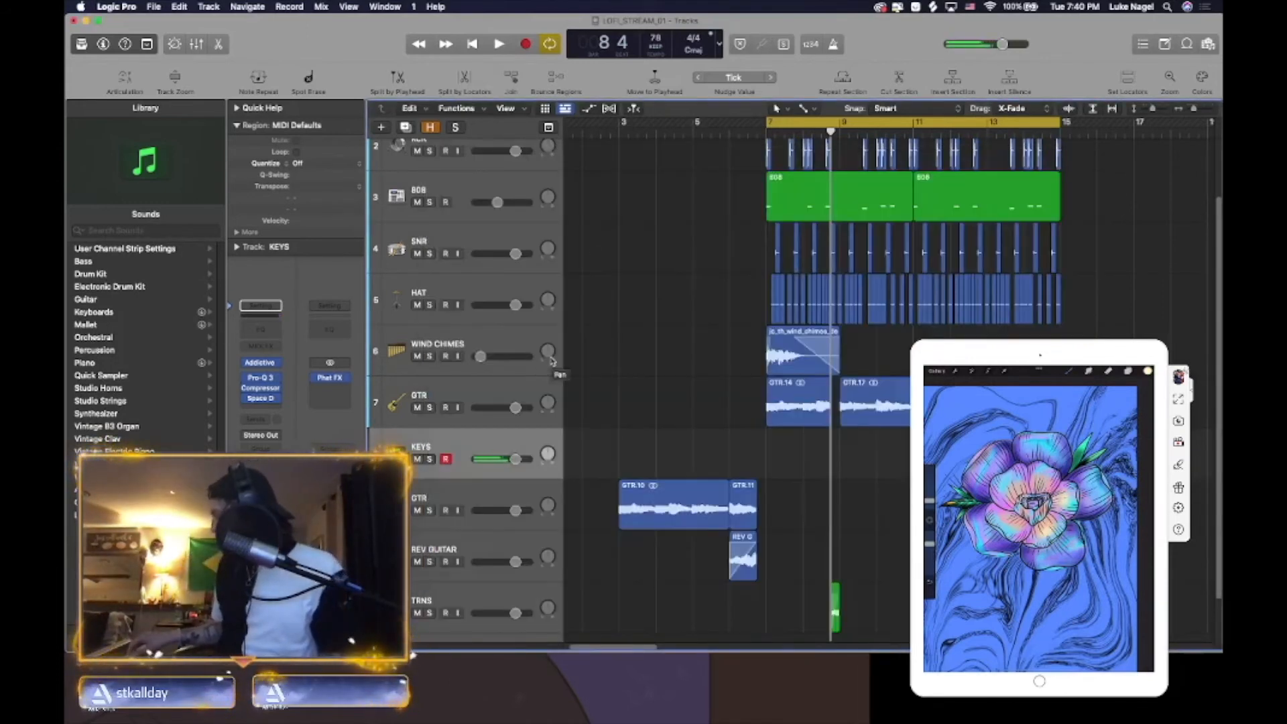
key("space")
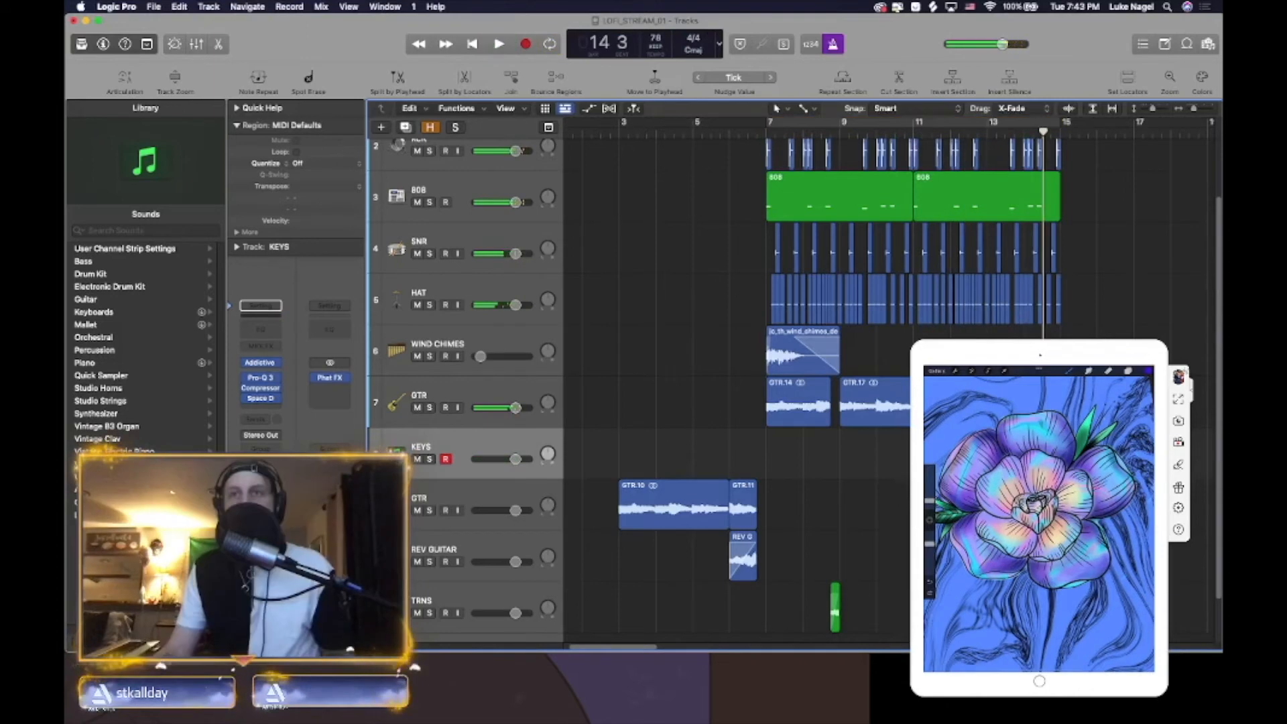
- Call off bouncing the KEYS region in place and play it from bar 11 with the Piano Roll open
key("ctrl+b")
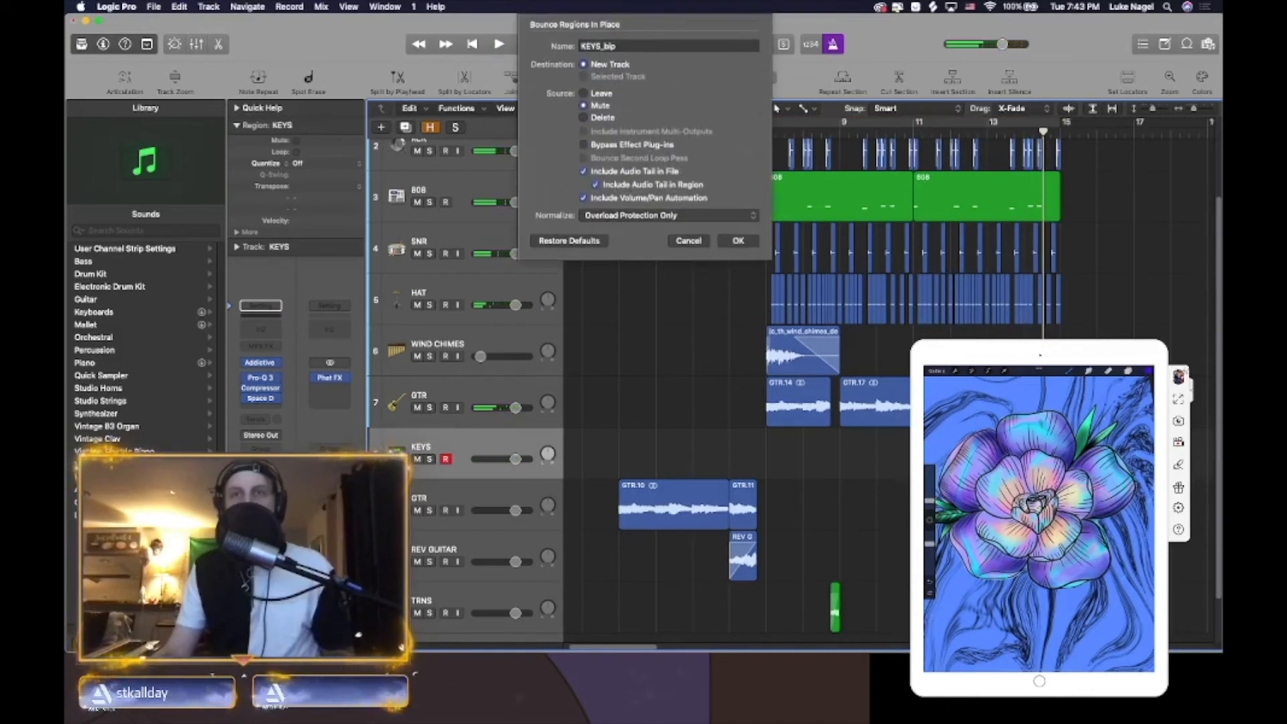
left_click(689, 248)
key("space")
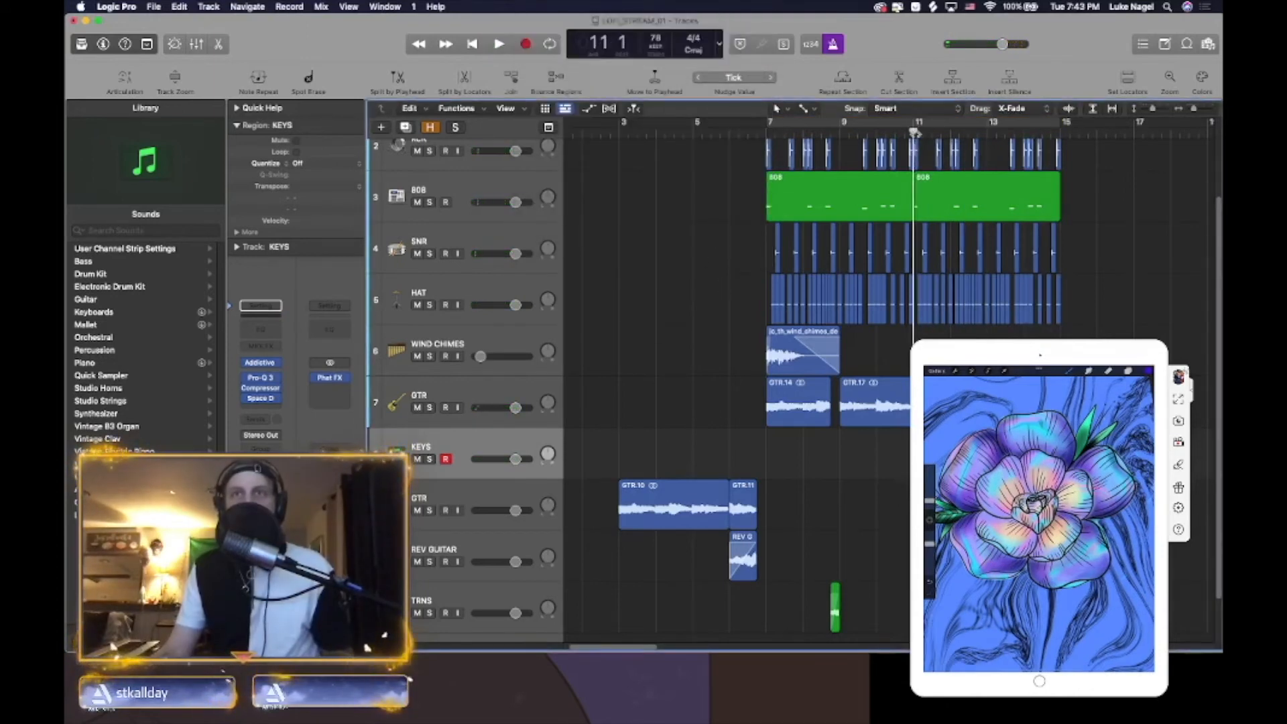
left_click(220, 46)
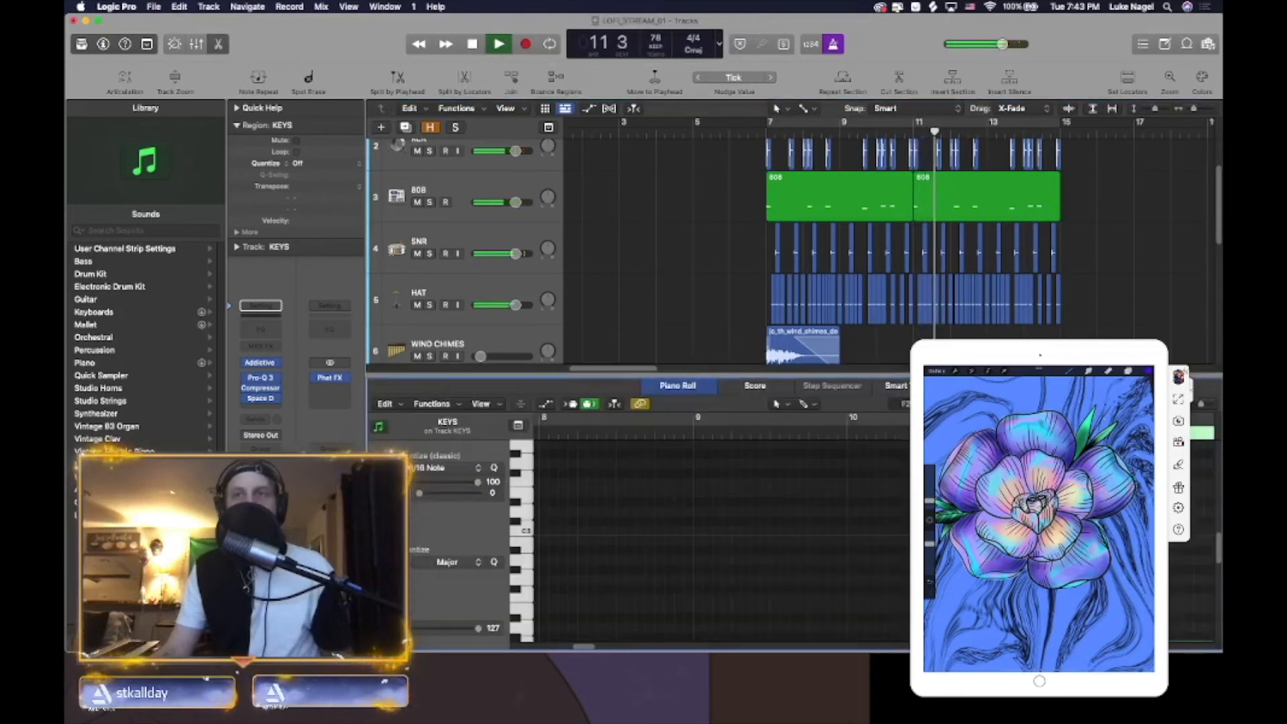
- Record a chord part on the KEYS track from bar 7 to about bar 11
scroll(1034, 293, "down", 5)
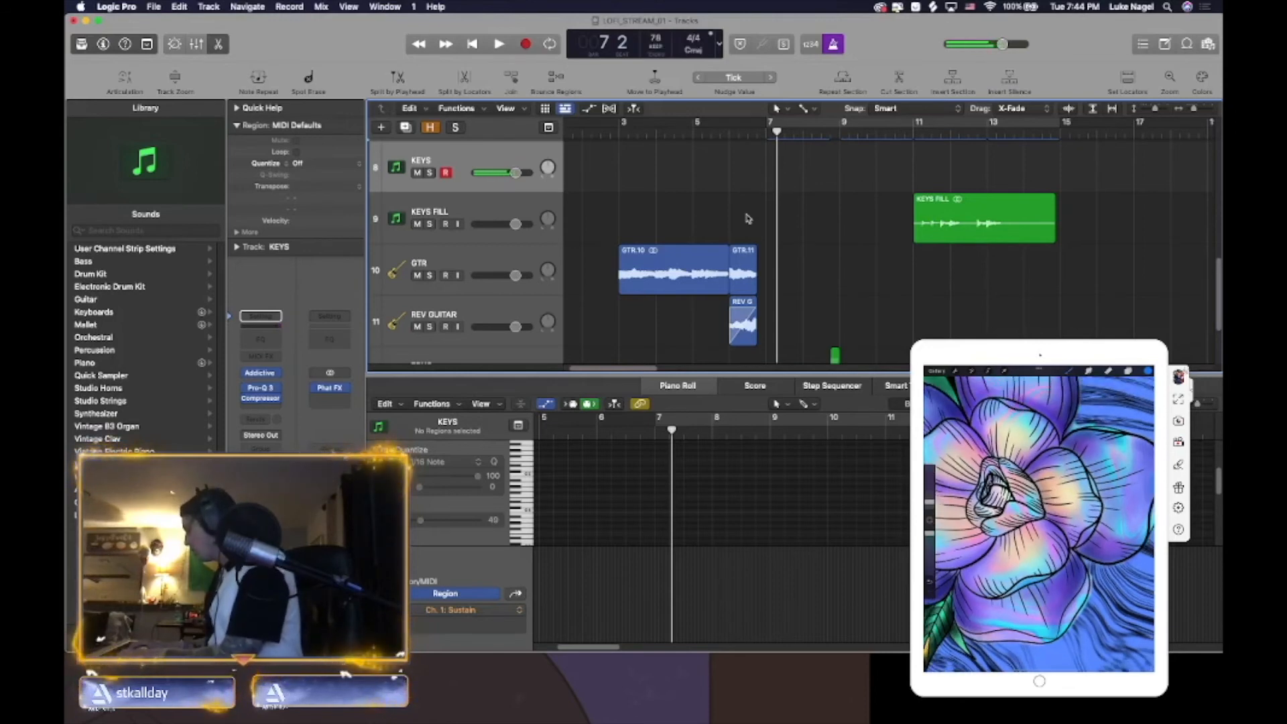
key("r")
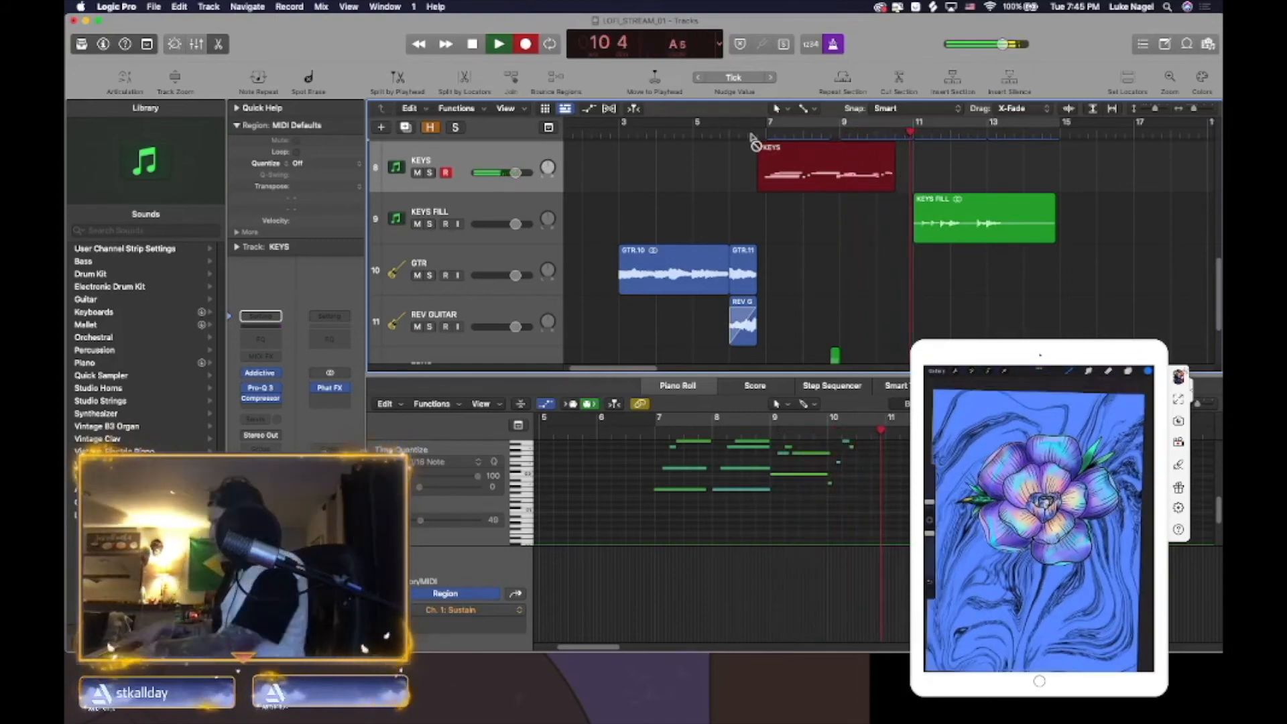
key("space")
- Set the sustain level from the start of the KEYS region and draw a sustain release just before bar 9
mouse_move(685, 562)
left_mouse_down()
mouse_move(671, 565)
mouse_move(671, 592)
mouse_move(672, 580)
left_mouse_up()
key("shift+space")
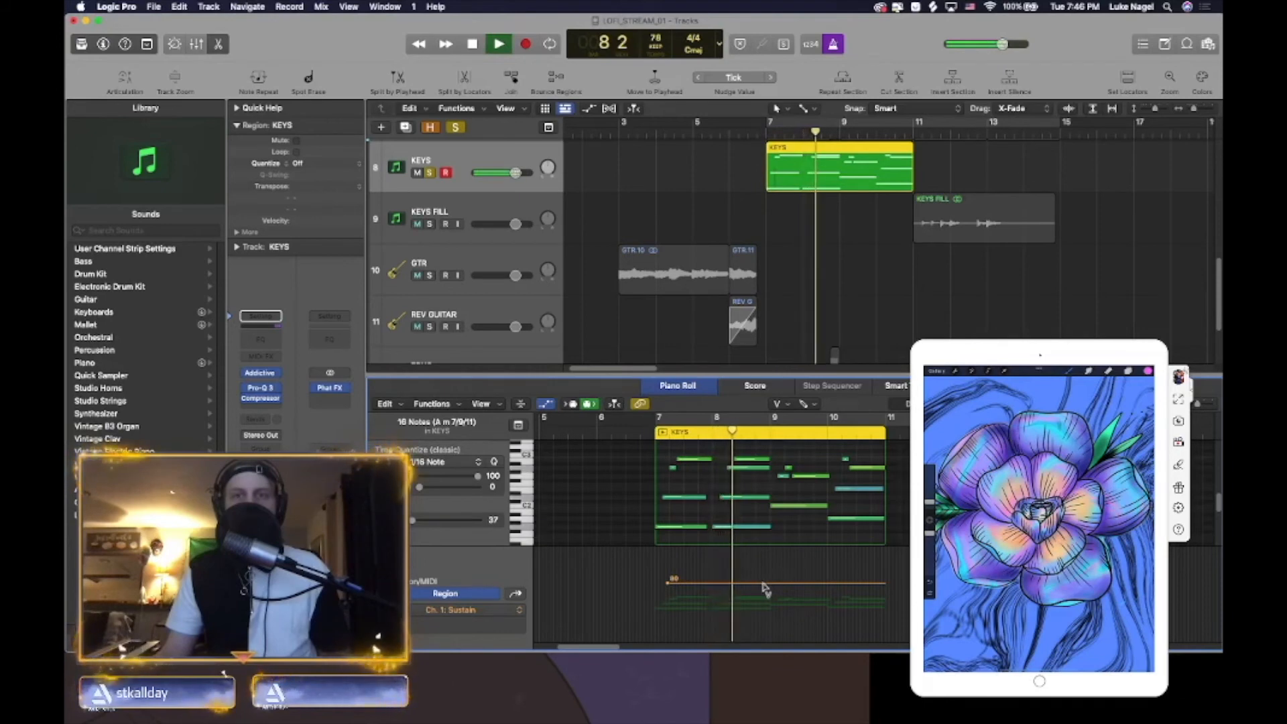
key("space")
left_click(761, 585)
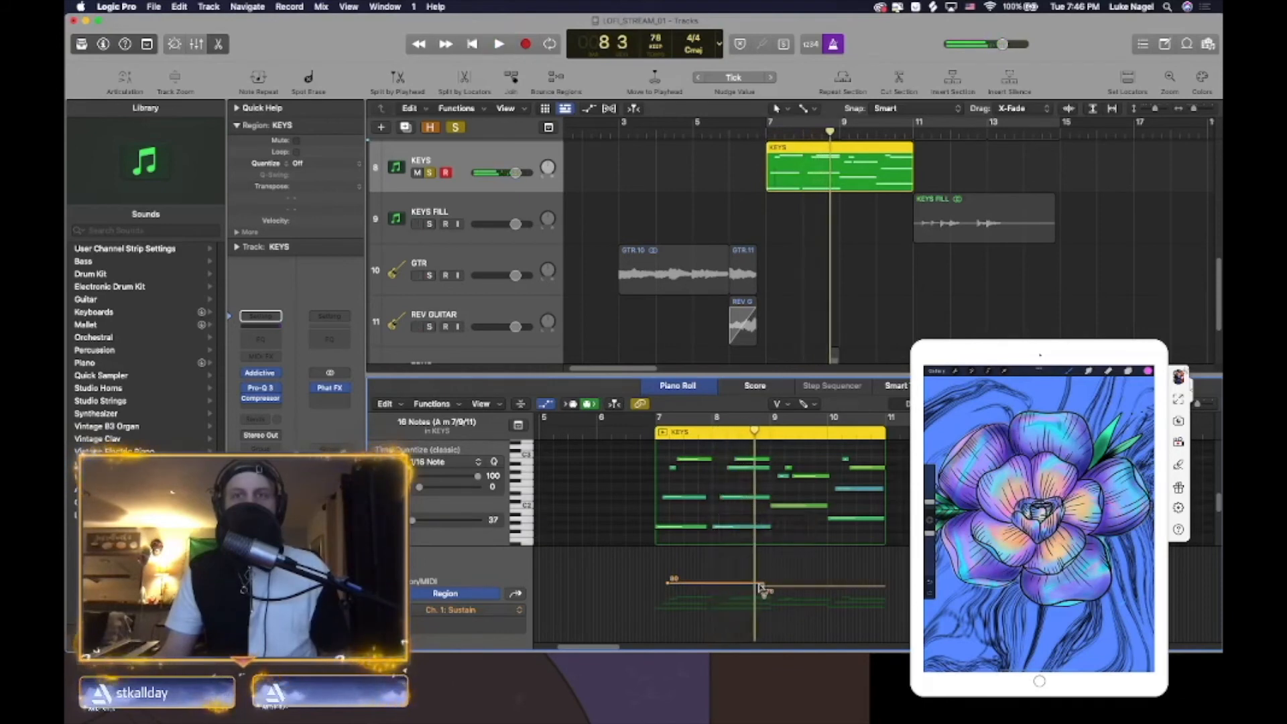
left_click(779, 586)
left_click_drag(767, 588, 766, 641)
key("space")
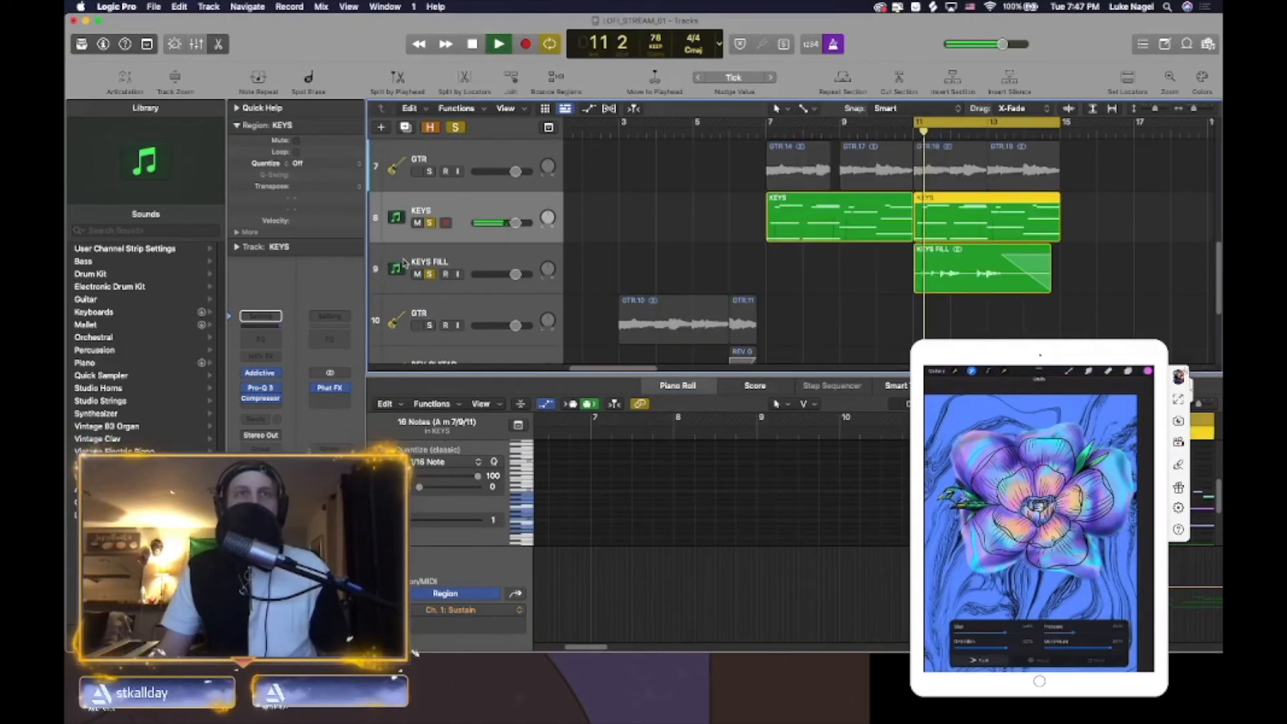
- Give the KEYS and KEYS FILL tracks the red keyboard icon from the Keyboards category
left_click(451, 263)
left_click(396, 269)
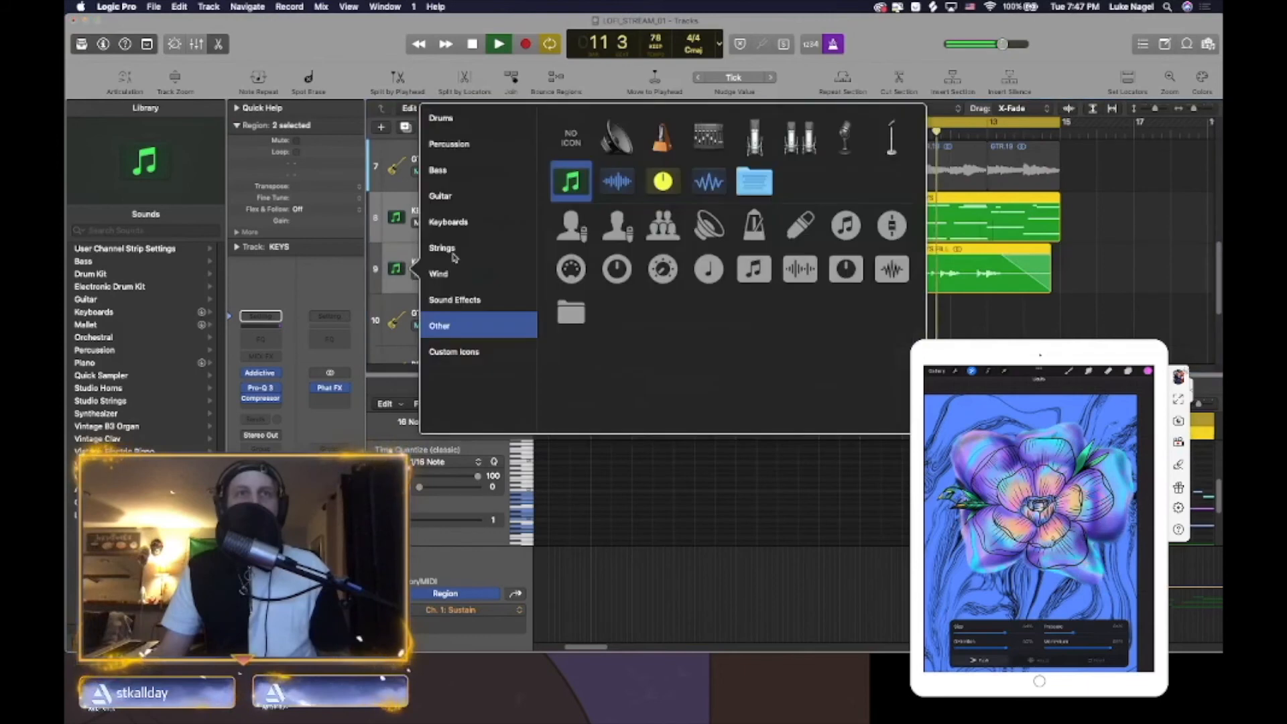
left_click(461, 228)
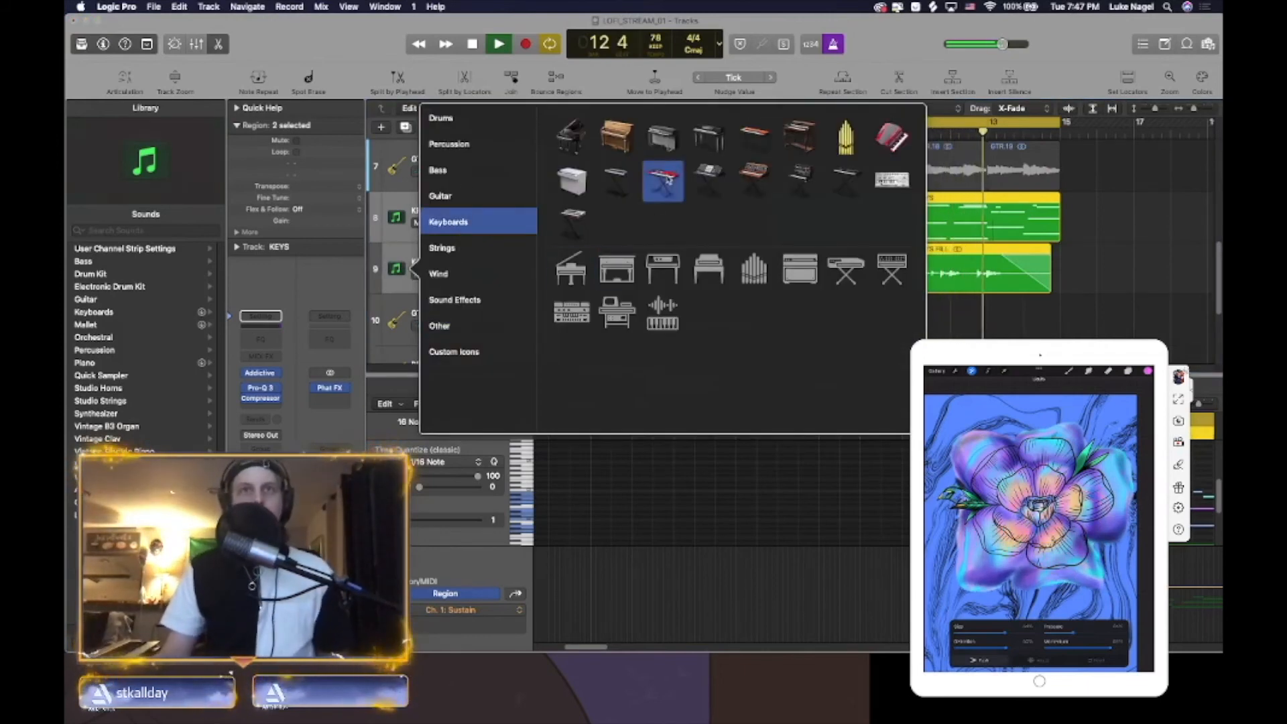
left_click(669, 179)
left_click(471, 213)
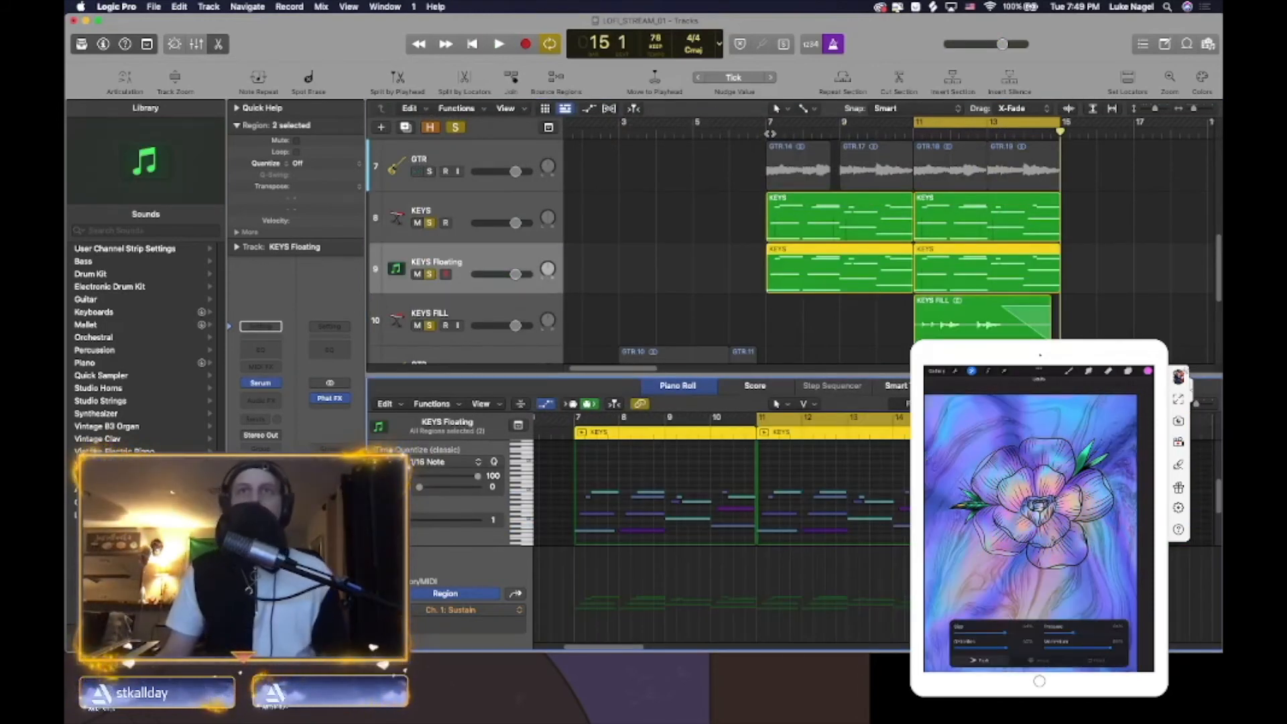
- Load Serum's rhodes_spicy preset on the KEYS Floating track and insert a Gain plug-in after it
key("space")
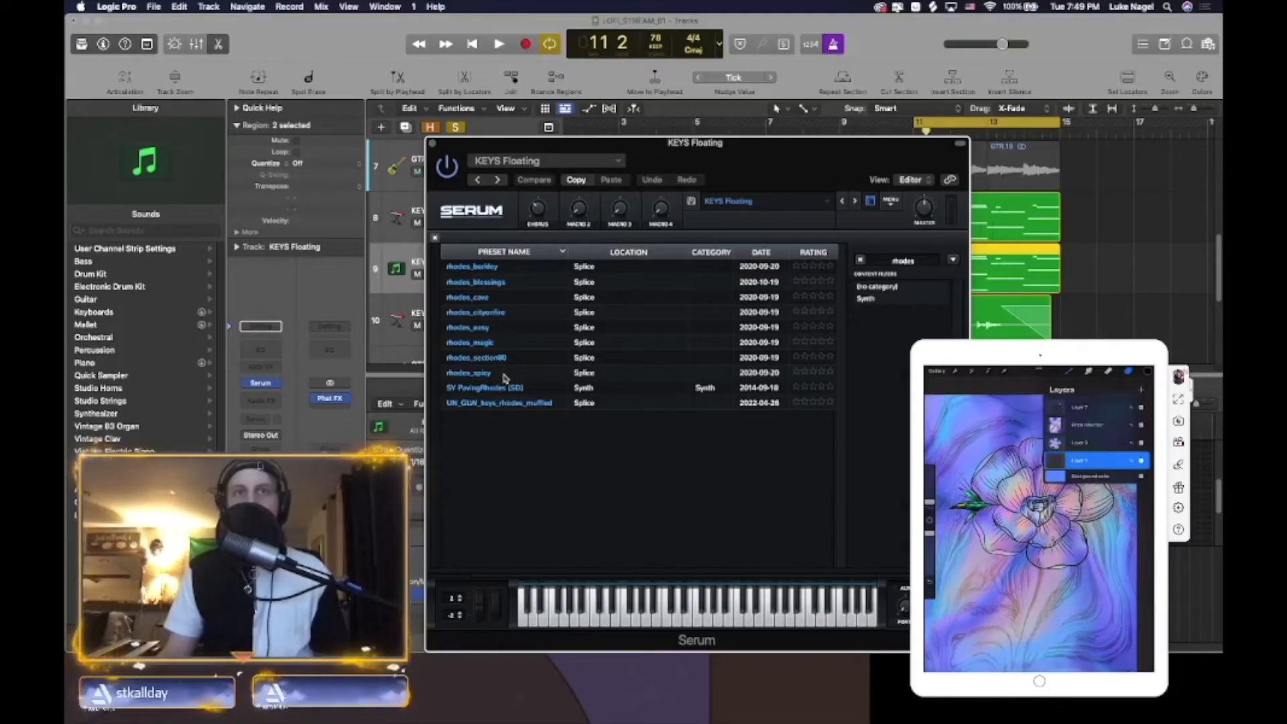
left_click(505, 373)
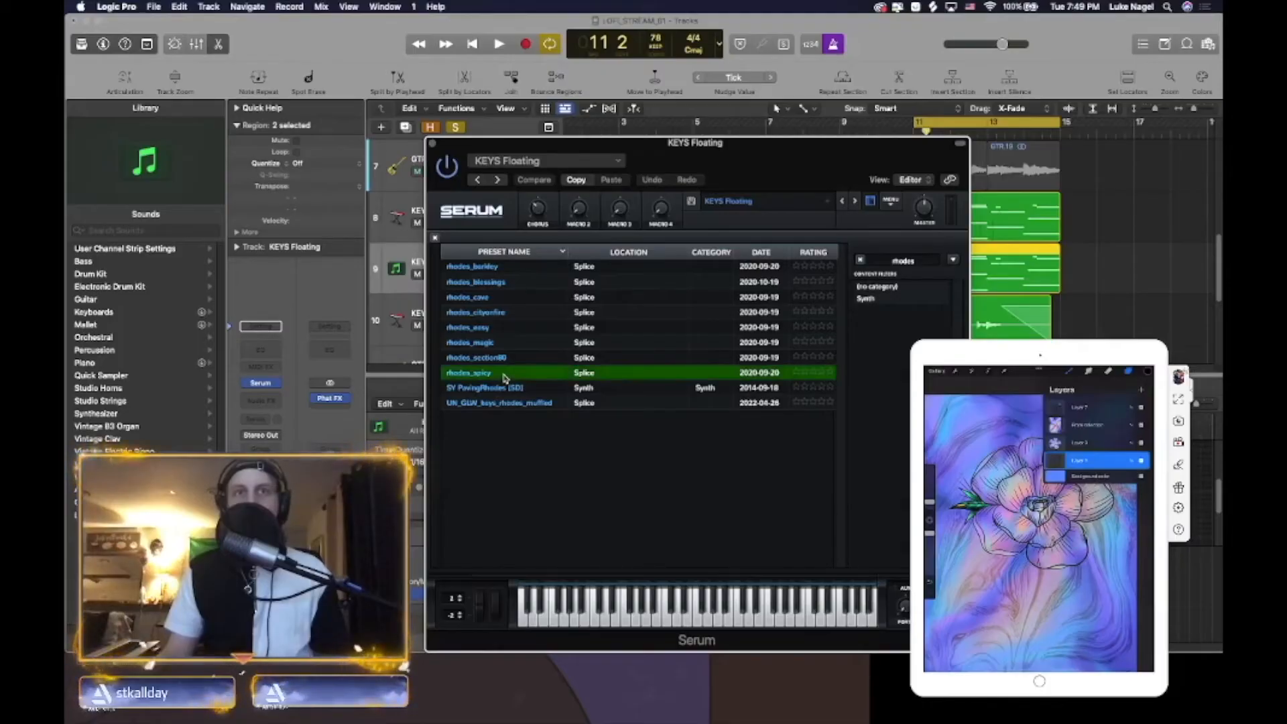
key("space")
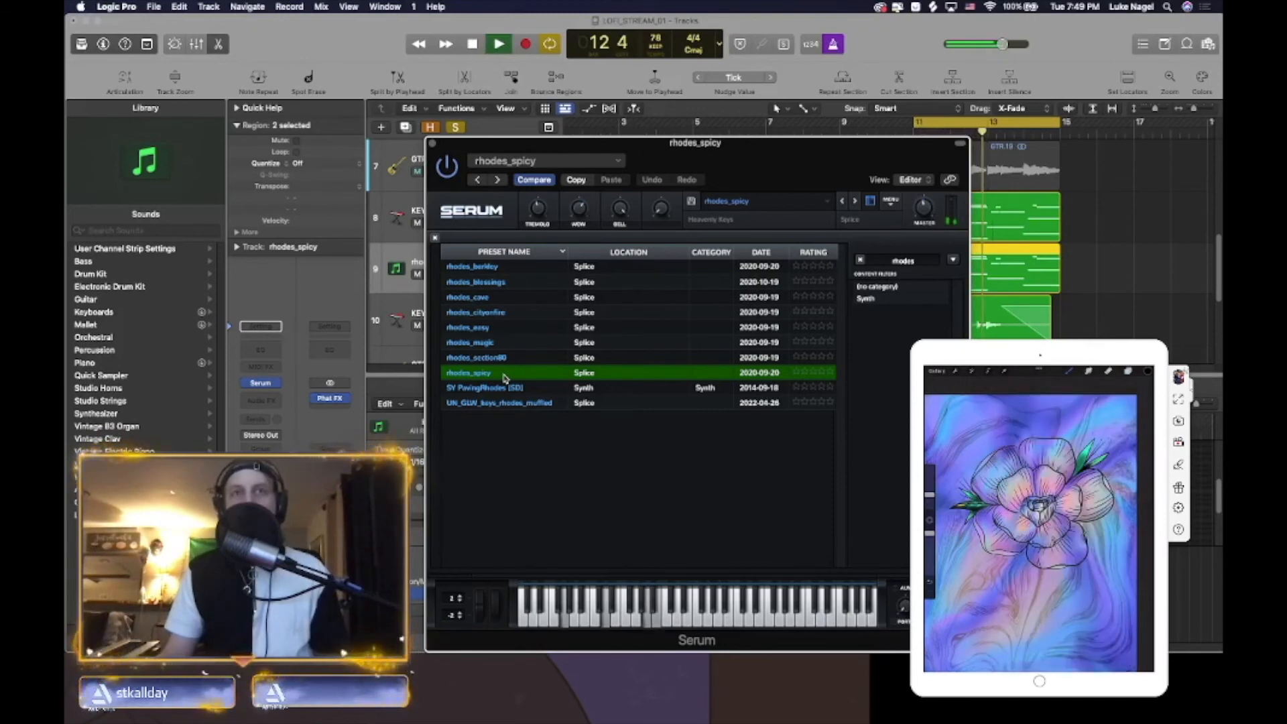
left_click(261, 400)
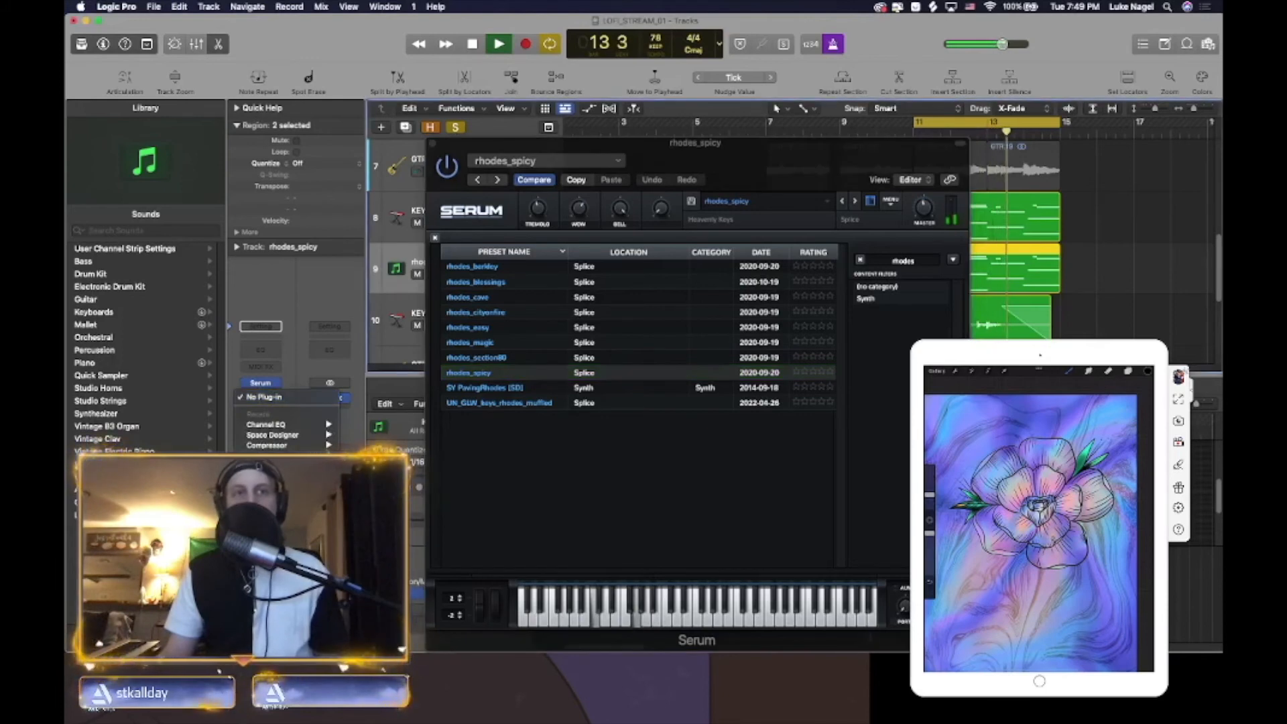
mouse_move(389, 621)
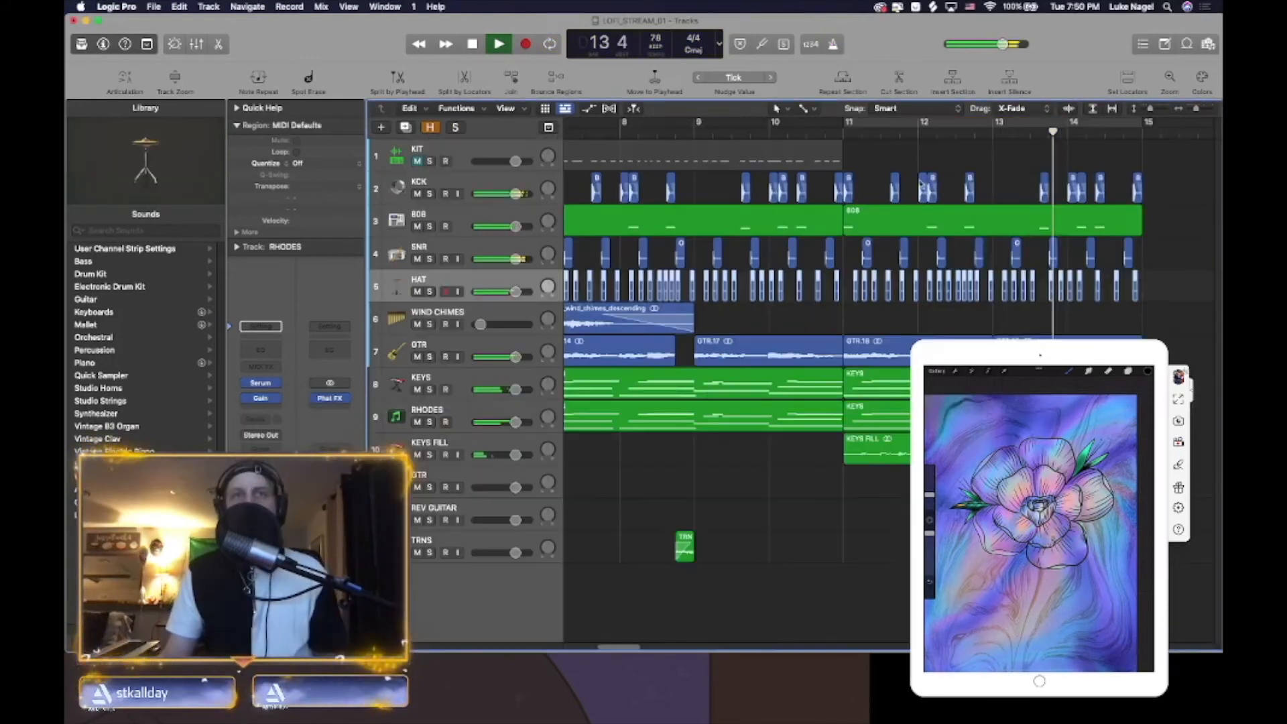
- Play the full arrangement from bar 7 and open the HAT track's Pro-Q 3
key("space")
left_click_drag(1193, 109, 1194, 108)
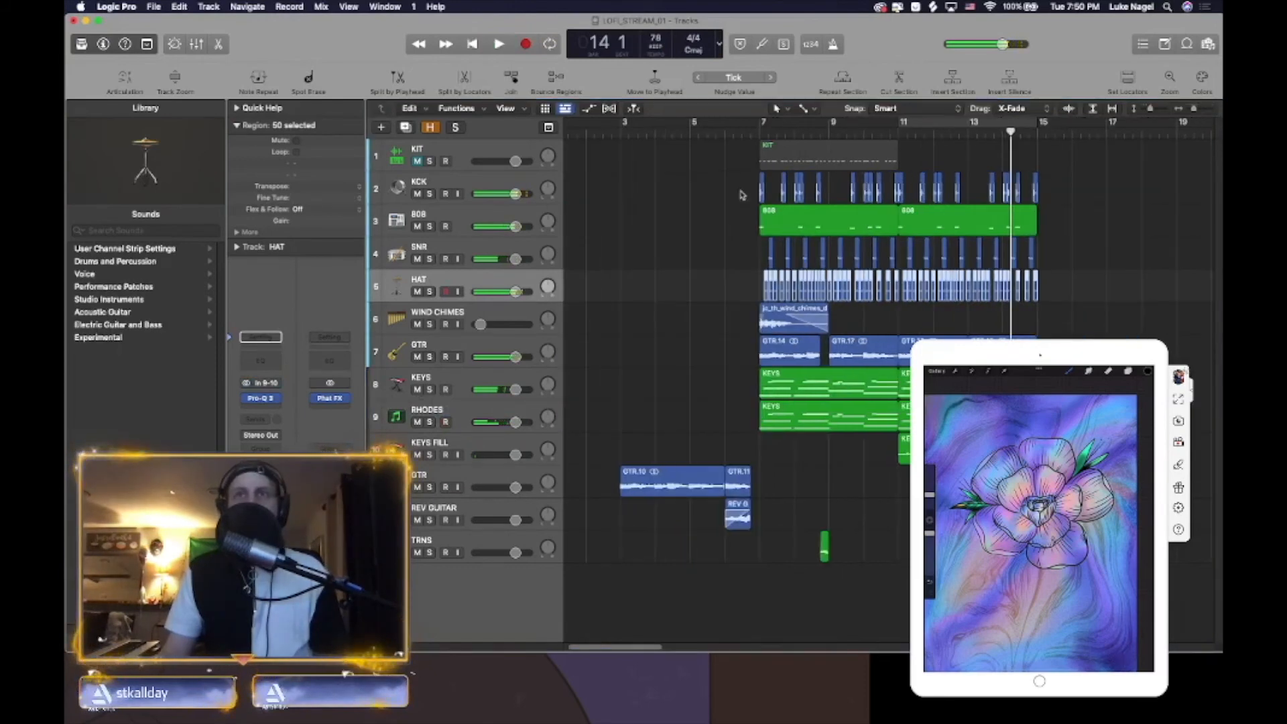
left_click(757, 130)
key("space")
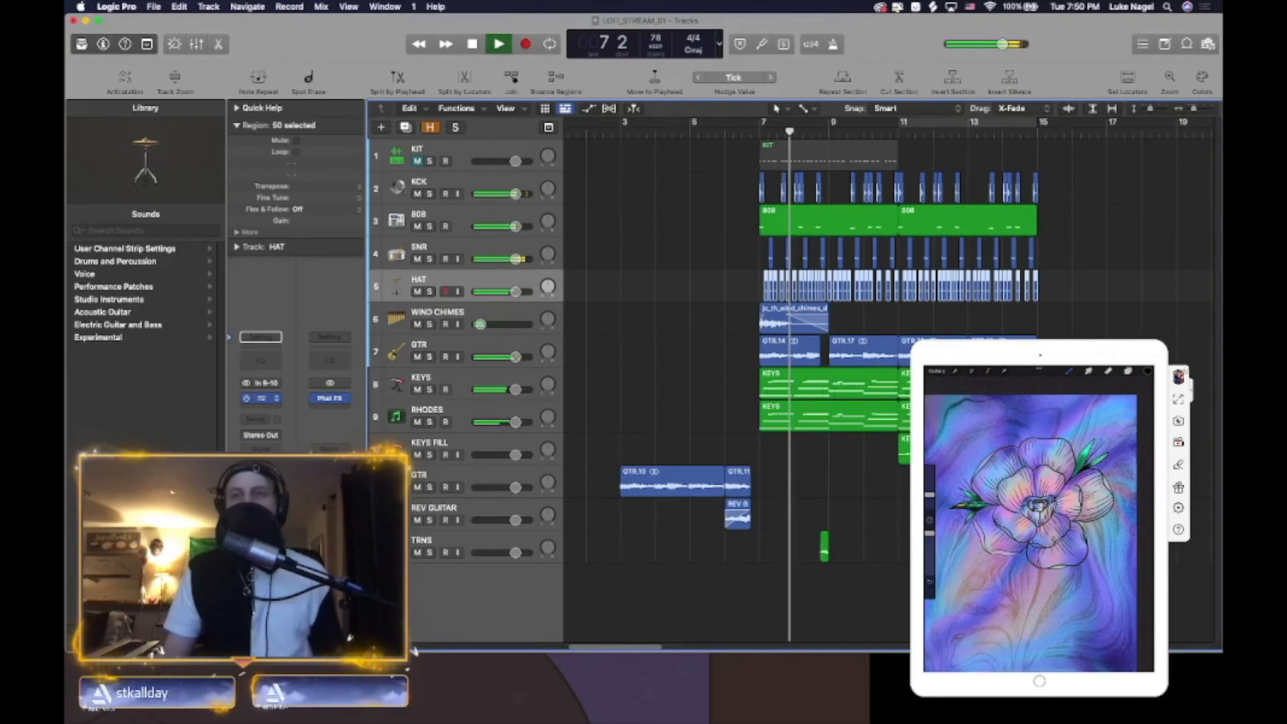
left_click(262, 398)
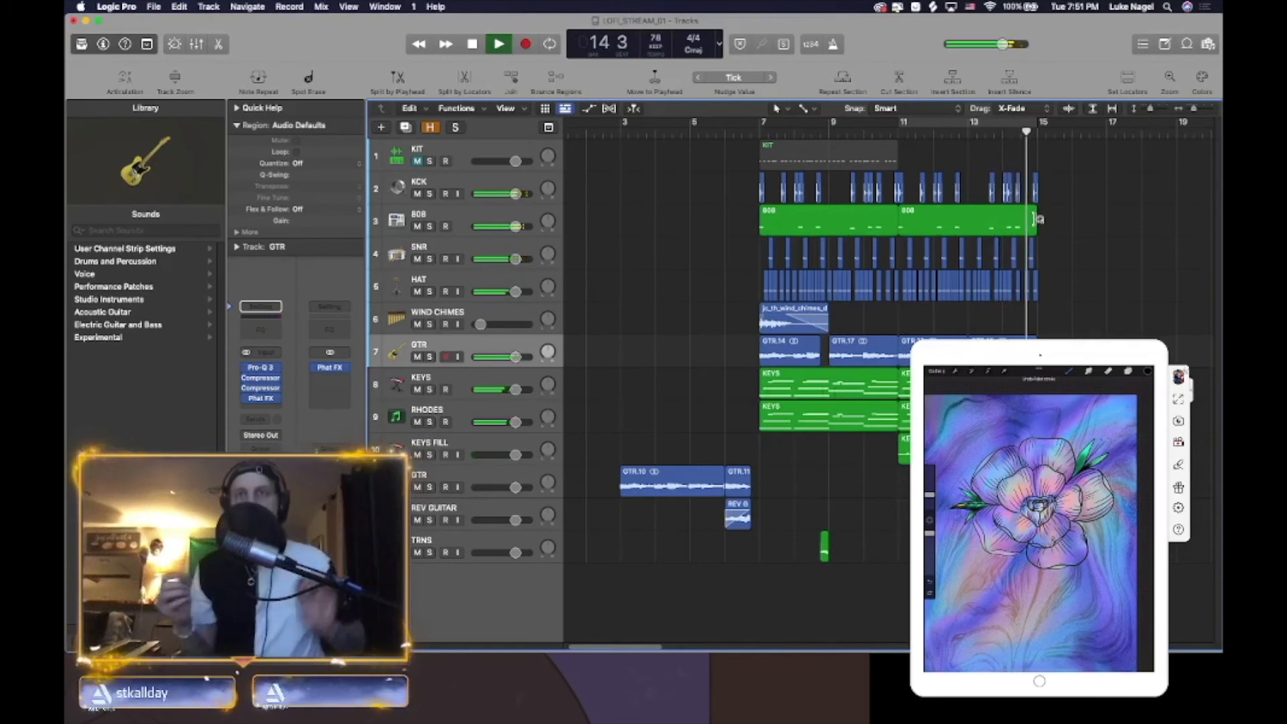
- Select the arrangement's regions from bar 7 to bar 15 and duplicate them at bar 15
left_click_drag(618, 501, 1106, 138)
left_click(1095, 319)
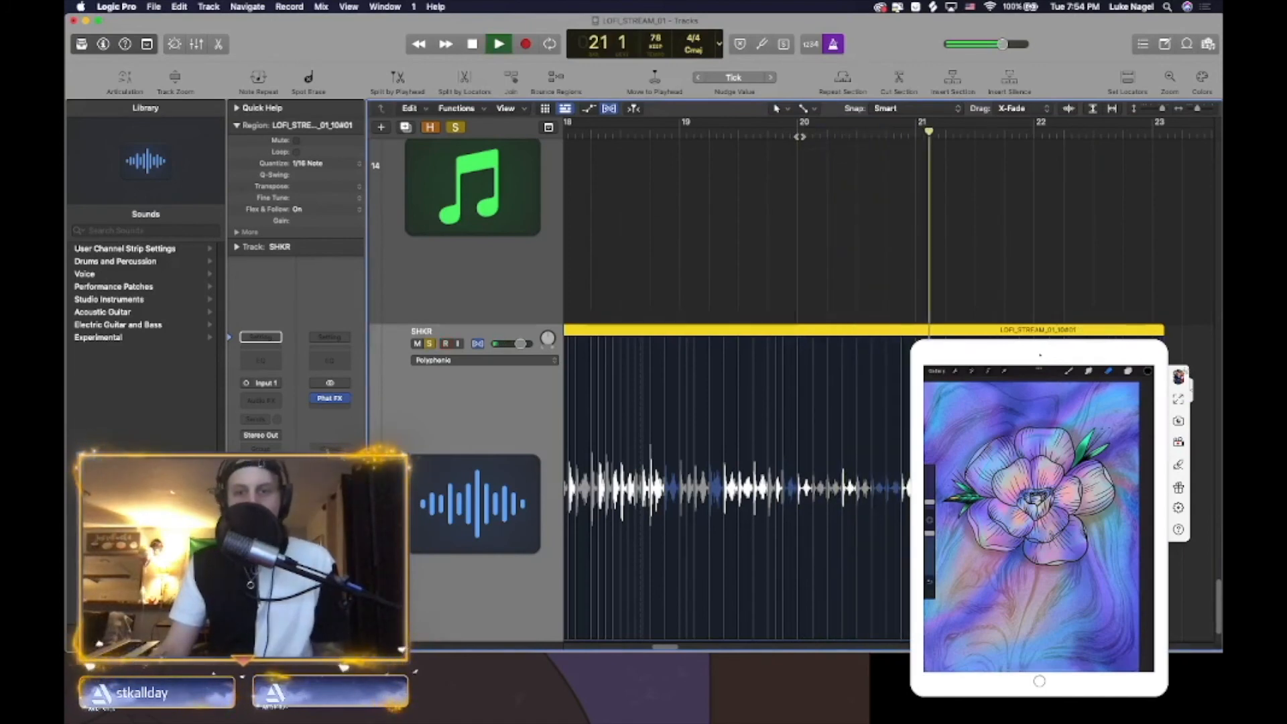
- Play the soloed SHKR recording from bar 20
left_click(800, 136)
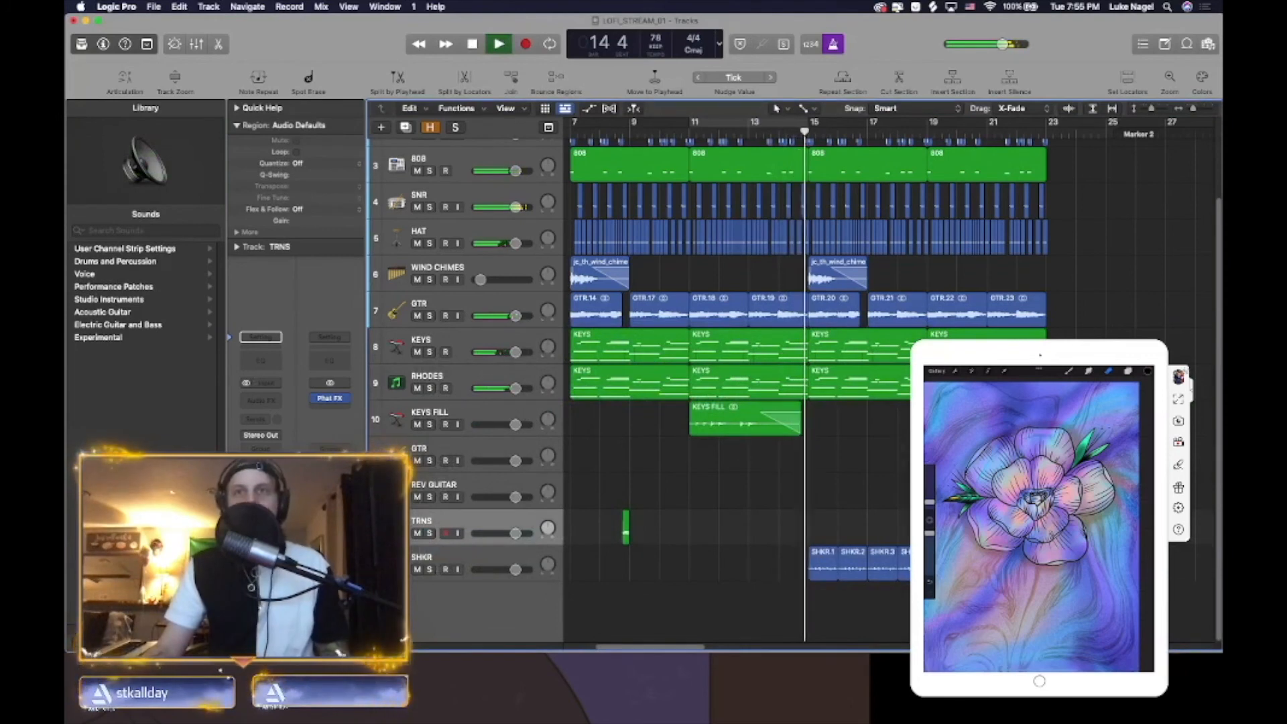
- Insert Pro-Q 3 on the SHKR track and shape its low cut, high-frequency dip and high cut during playback
left_click(458, 557)
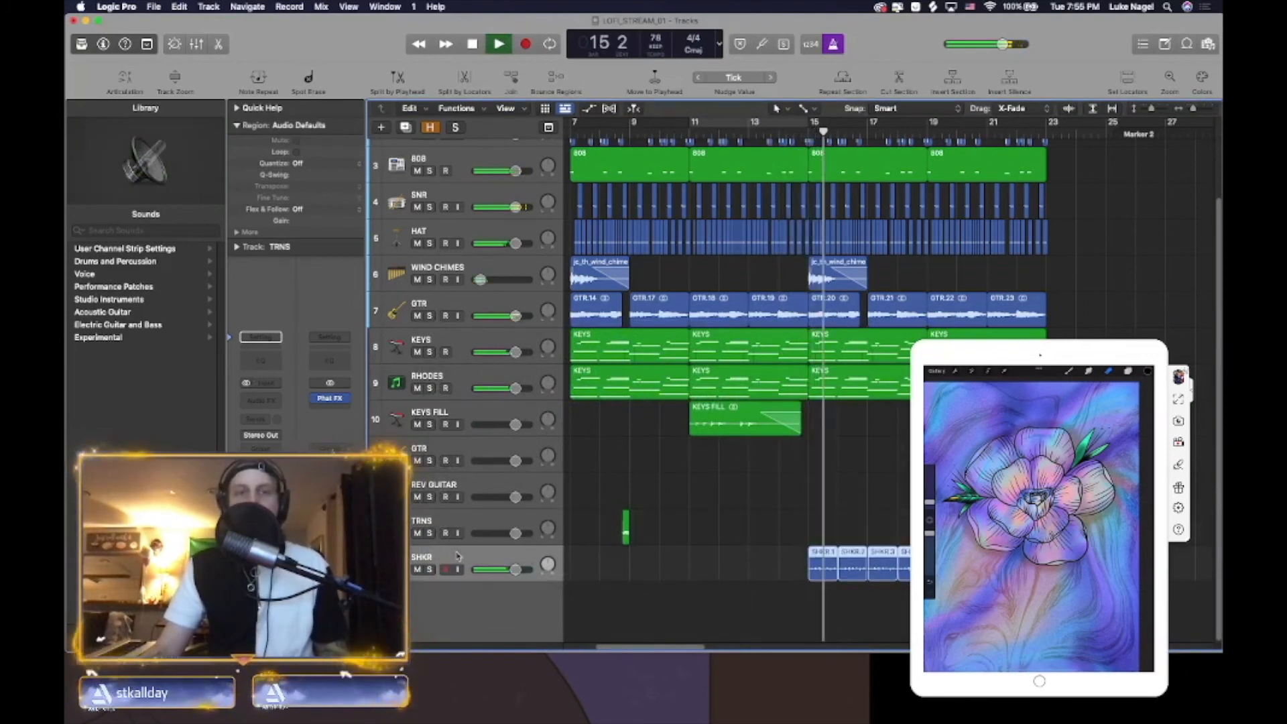
left_click(273, 400)
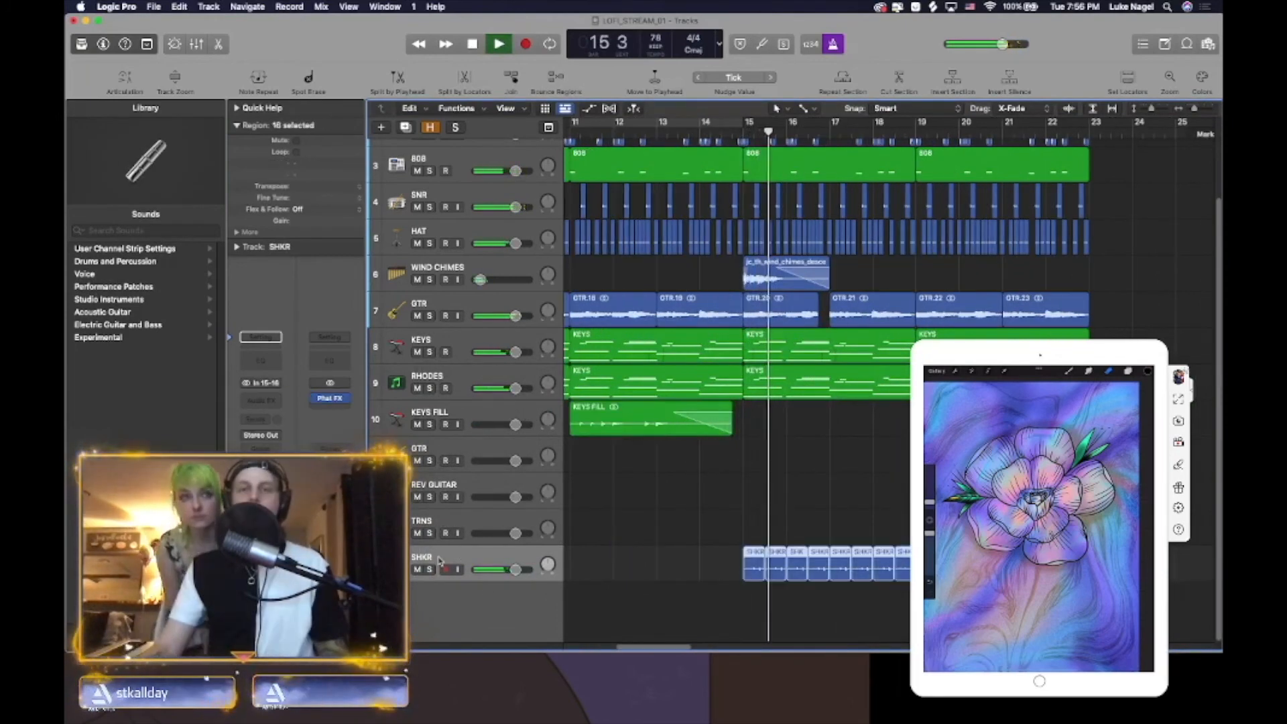
key("space")
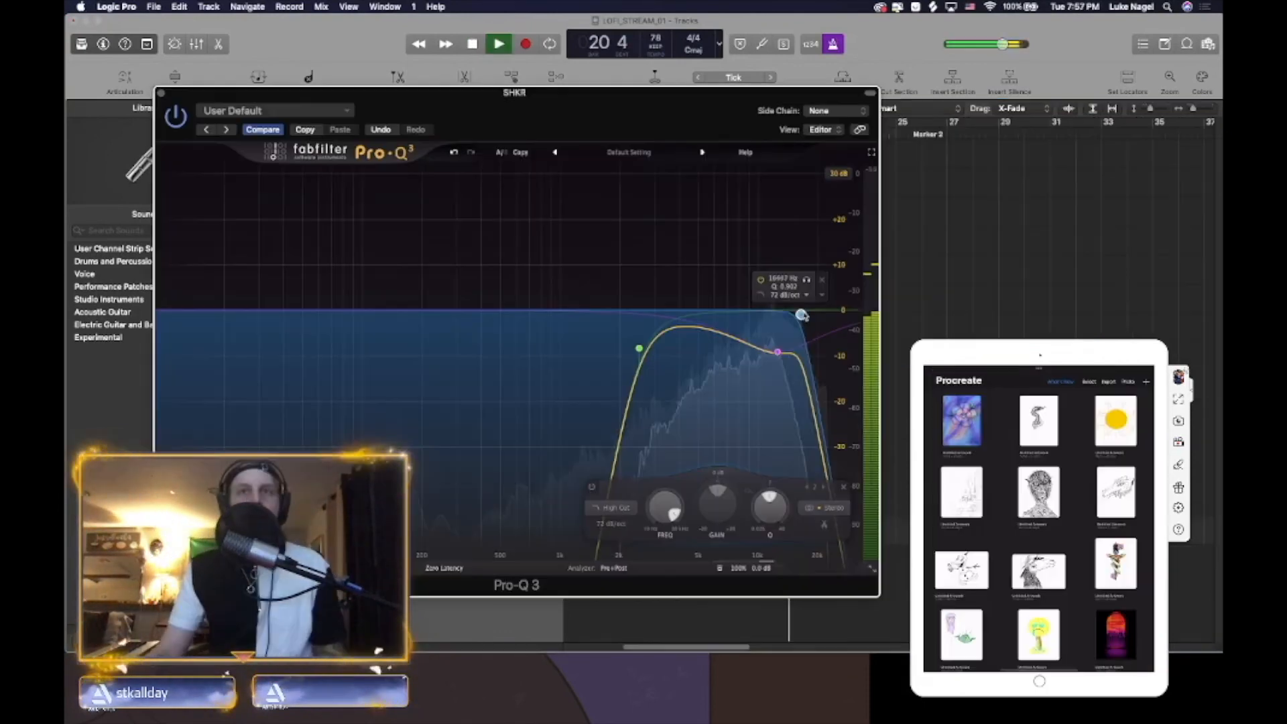
left_click_drag(776, 281, 775, 374)
left_click_drag(639, 348, 670, 340)
mouse_move(775, 374)
left_mouse_down()
mouse_move(775, 264)
mouse_move(781, 378)
left_mouse_up()
mouse_move(773, 506)
left_mouse_down()
mouse_move(782, 468)
mouse_move(782, 482)
left_mouse_up()
key("space")
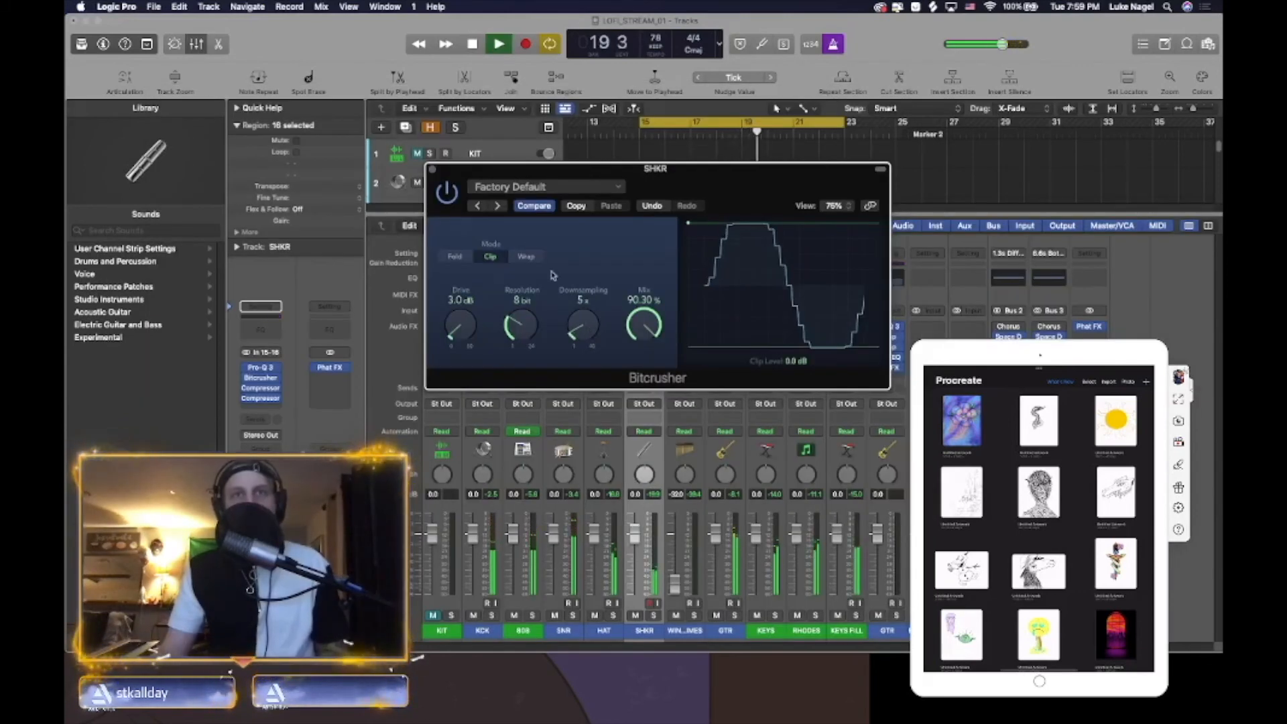
- Close the SHKR track's Bitcrusher window and hide the mixer
key("super+w")
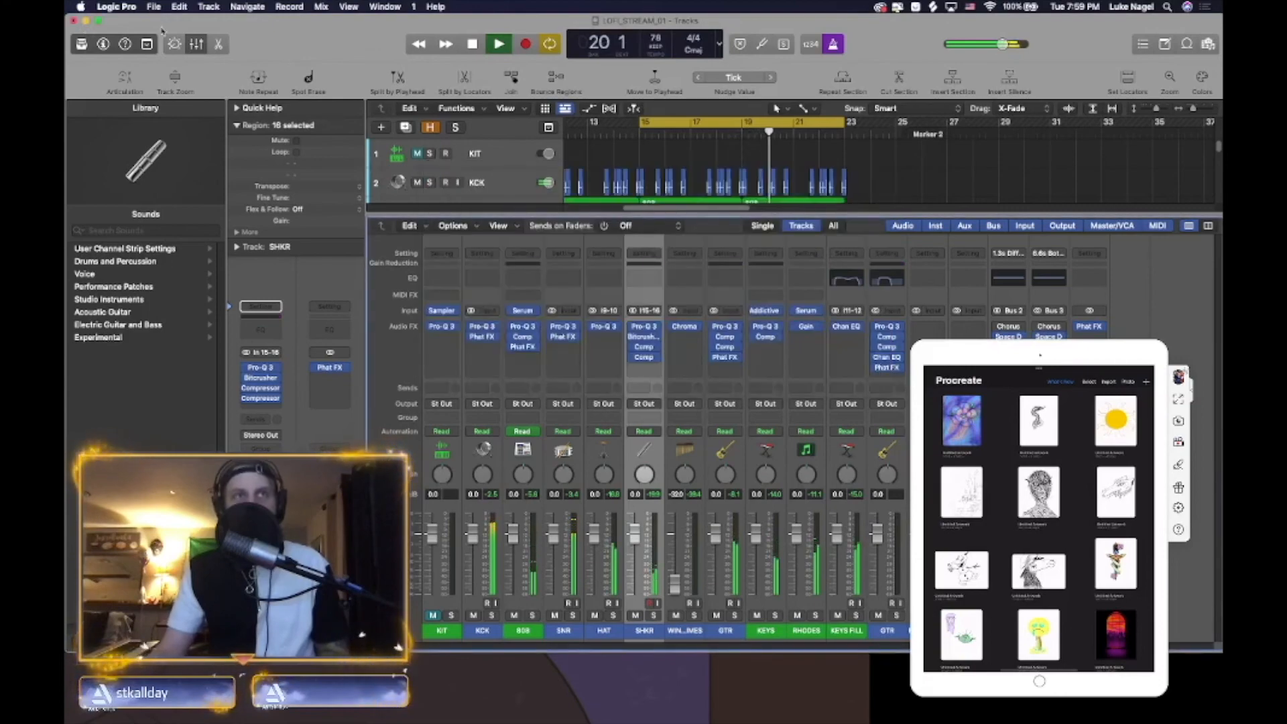
left_click(198, 43)
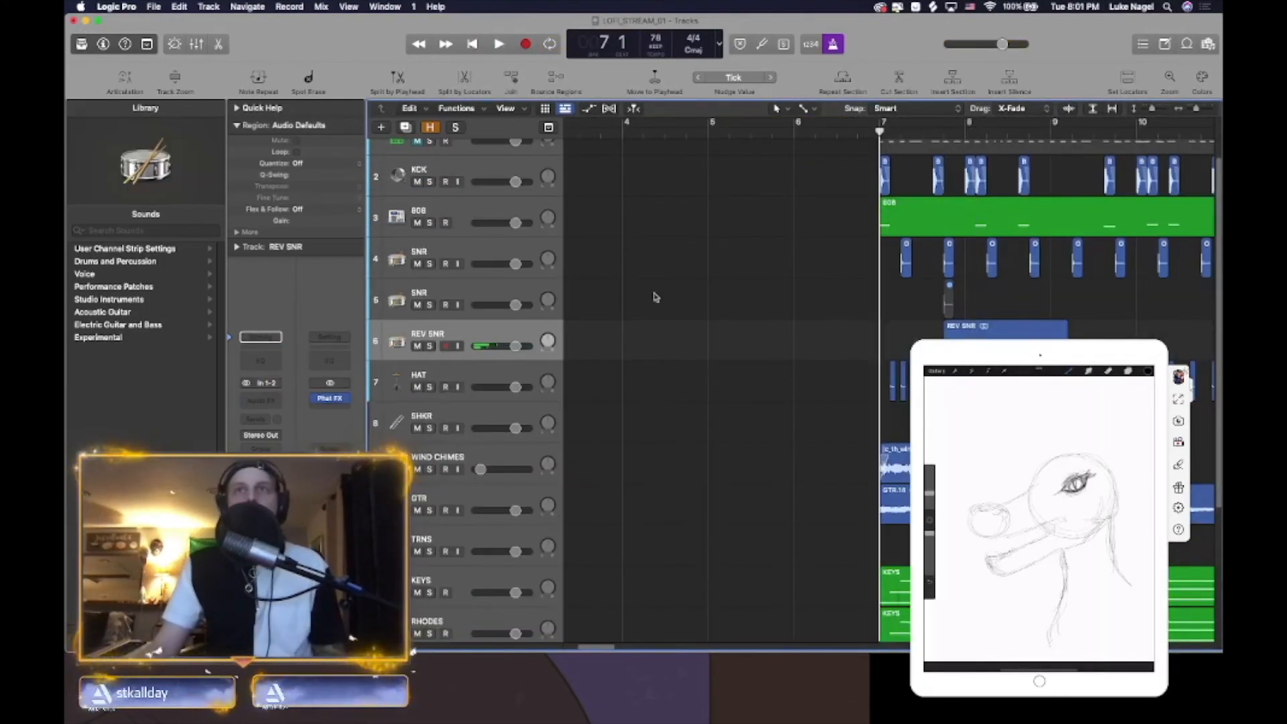
- Play from bar 7 and delete the second SNR track directly above REV SNR
key("space")
left_click(471, 299)
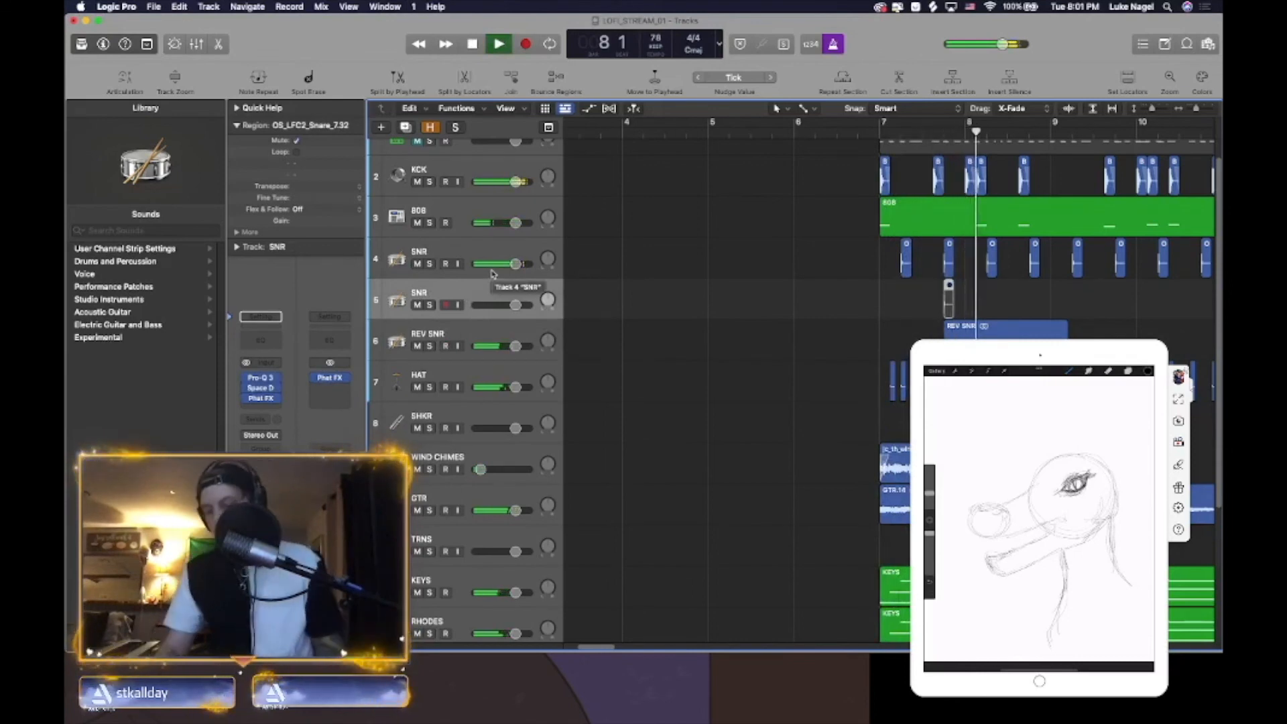
key("super+BackSpace")
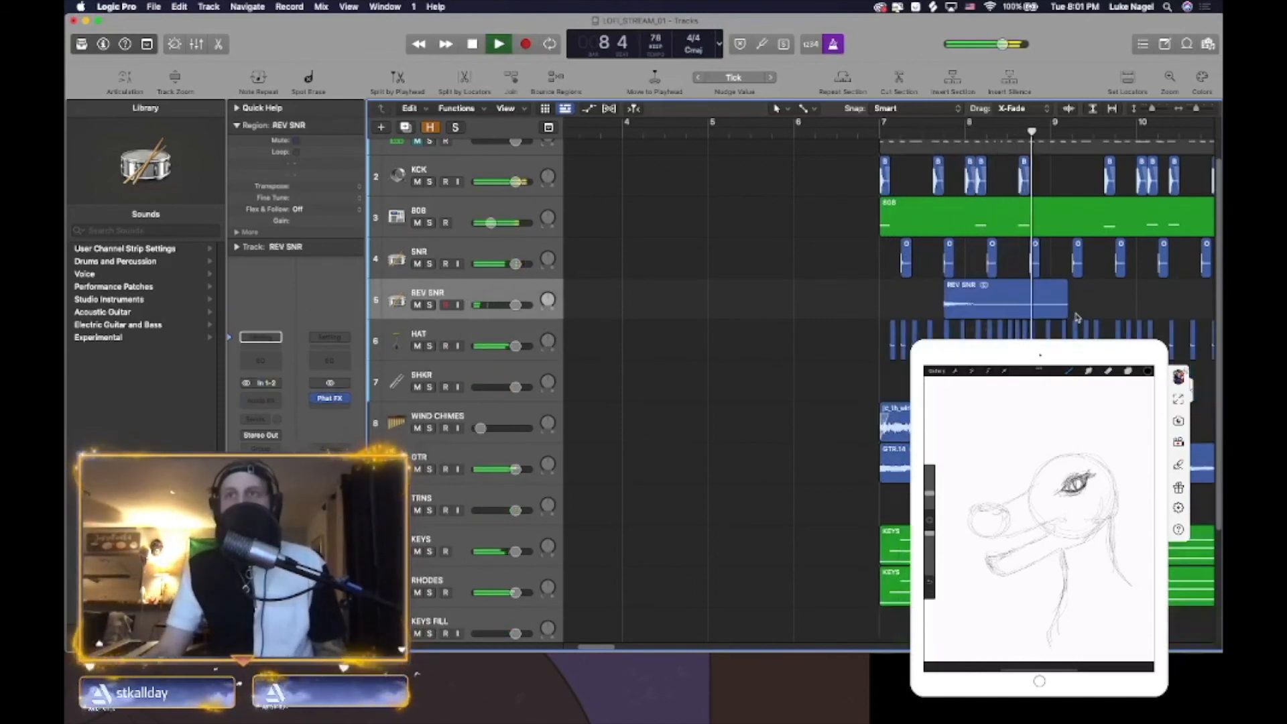
- Shorten the REV SNR region to end at 8 2 with a fade-out, and audition it from 7 3
left_click_drag(1067, 309, 947, 178)
key("space")
left_click(918, 134)
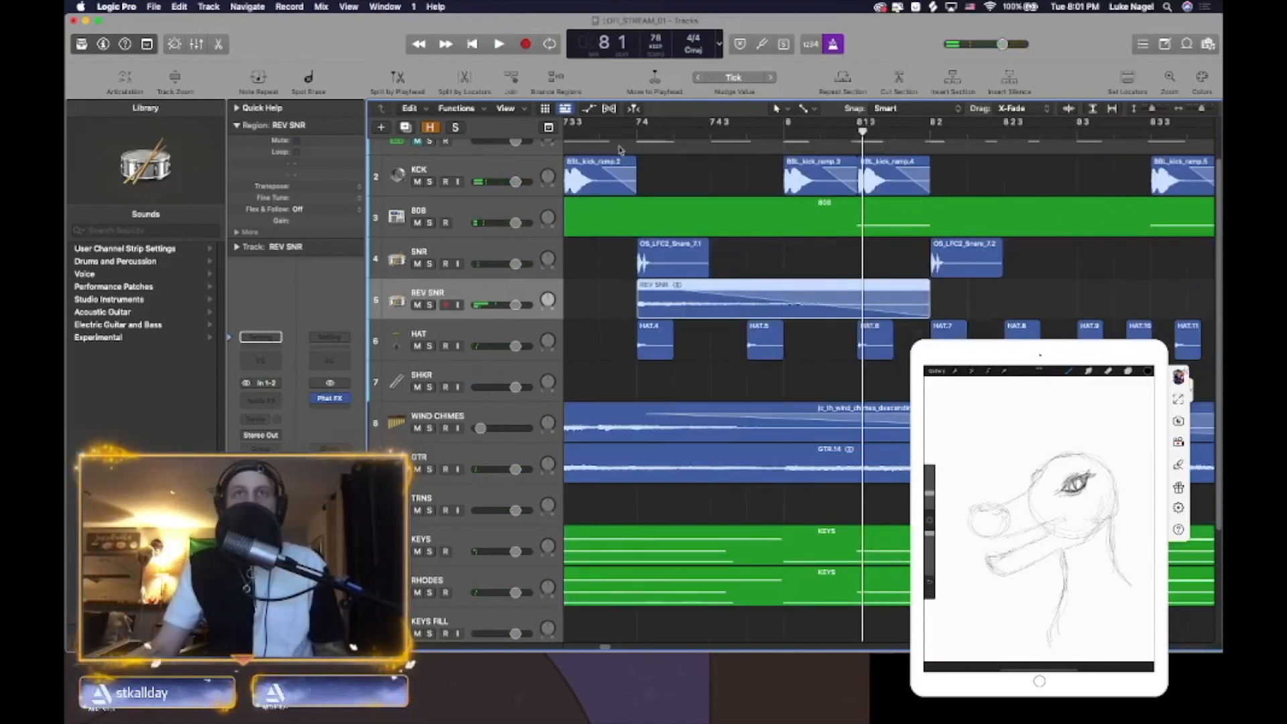
left_click(600, 132)
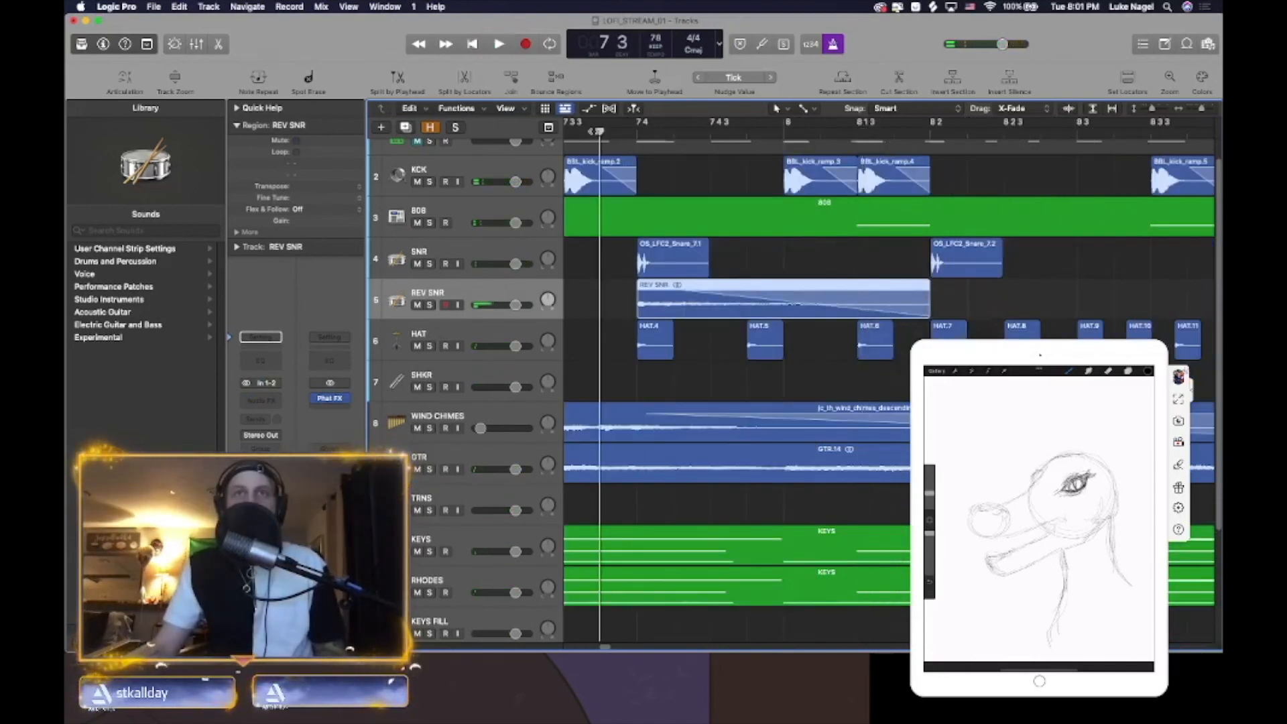
key("space")
left_click_drag(1009, 297, 912, 307)
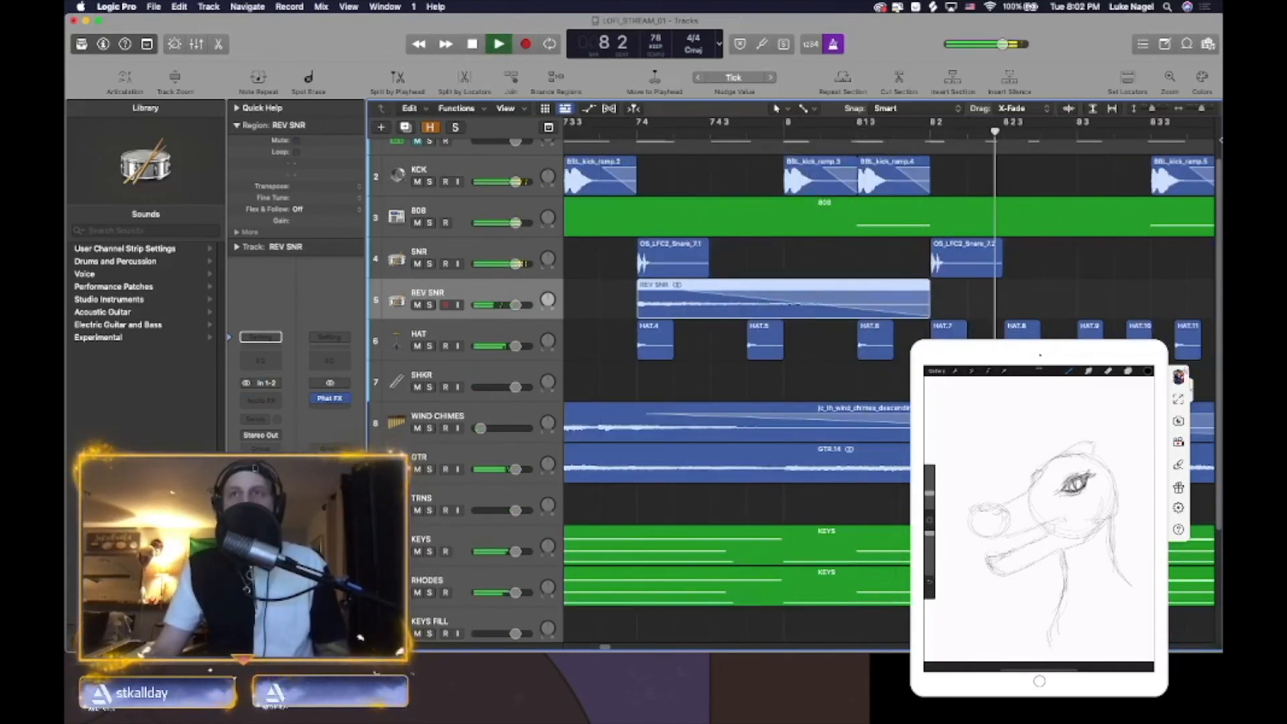
- Place a copy of the REV SNR region from 8 4 to 9 2 and play that passage
key("super+Left")
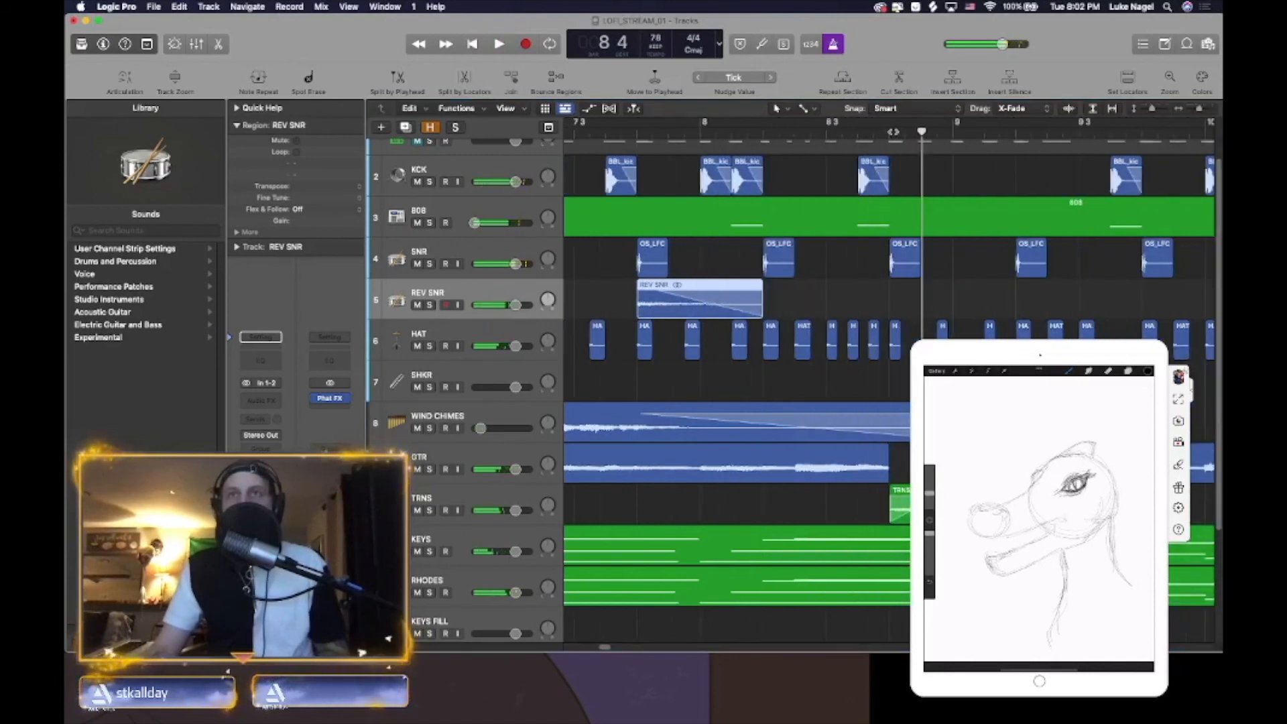
left_click_drag(757, 315, 1010, 317)
key("space")
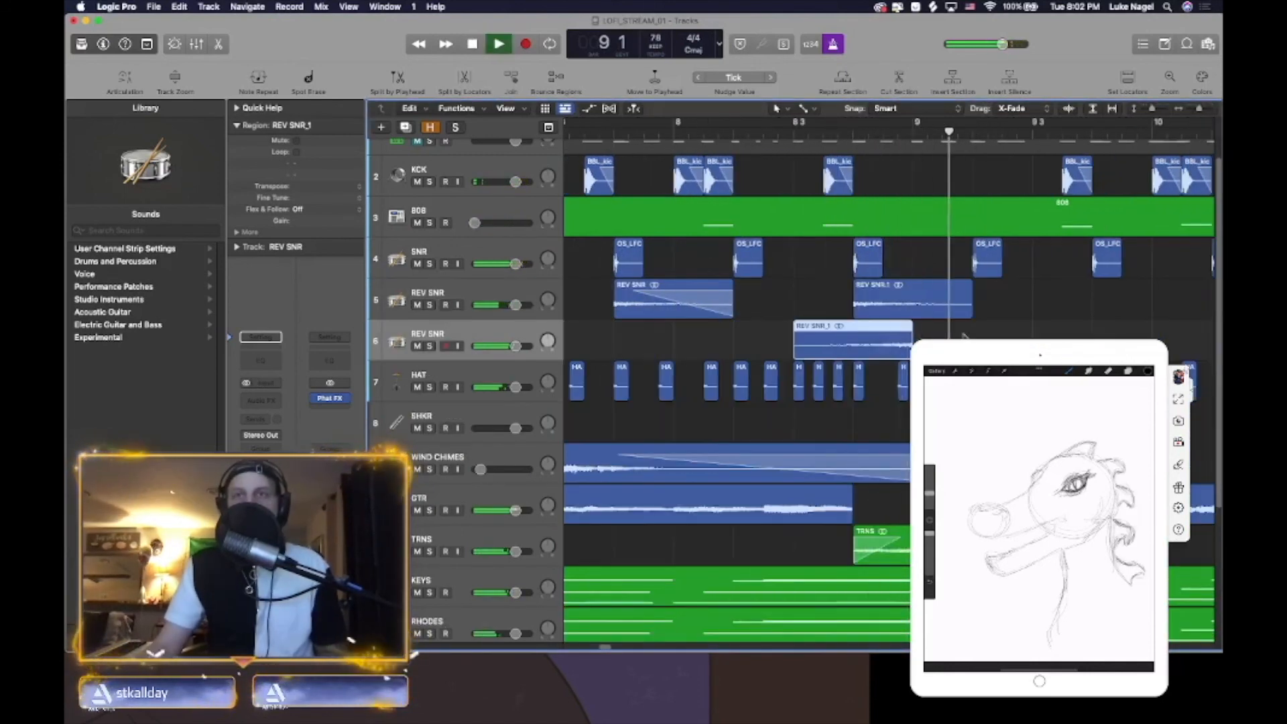
left_click(963, 335)
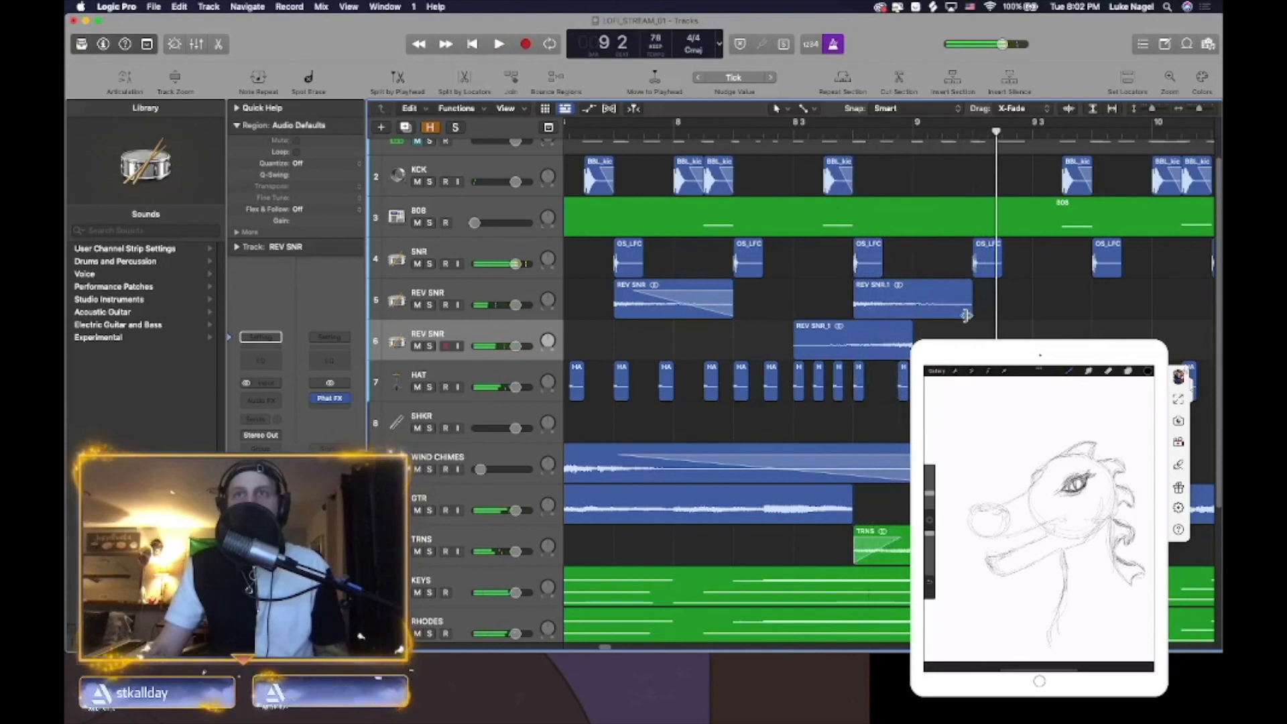
- Trim the REV SNR_1 region to start at 8 4 and low-cut its track at 344 Hz with Channel EQ
left_click_drag(808, 345, 859, 334)
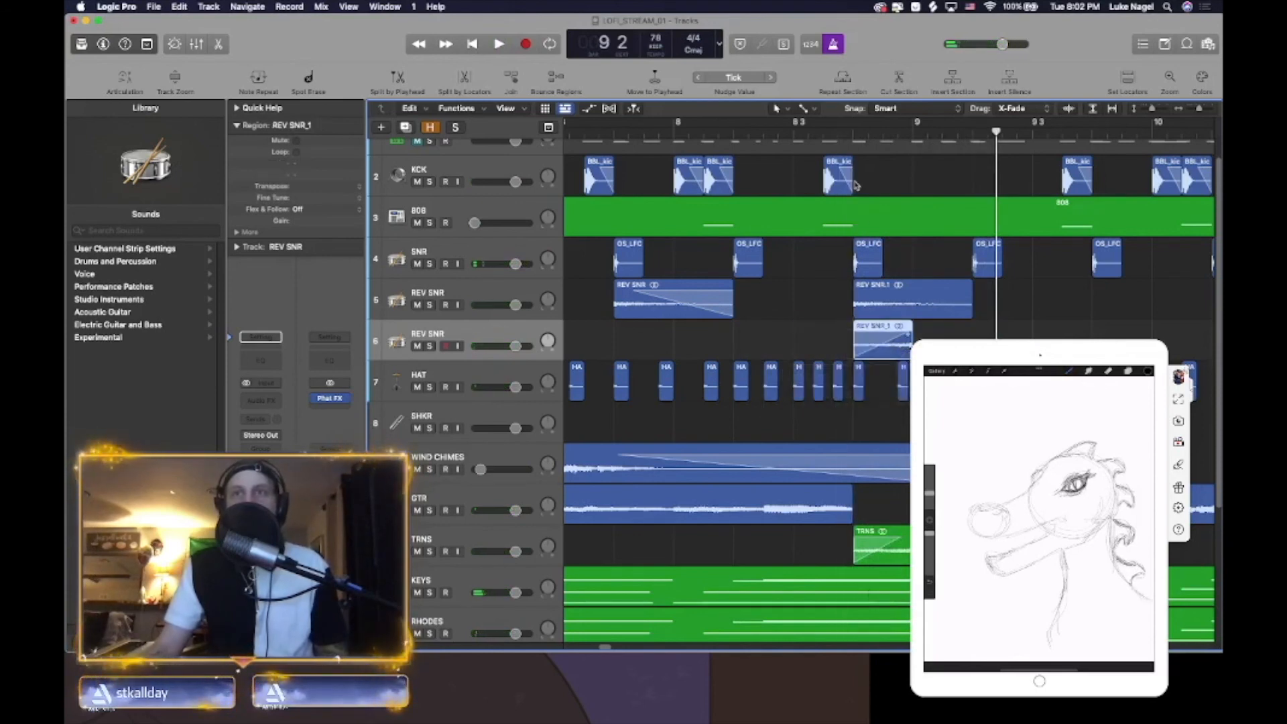
double_click(849, 136)
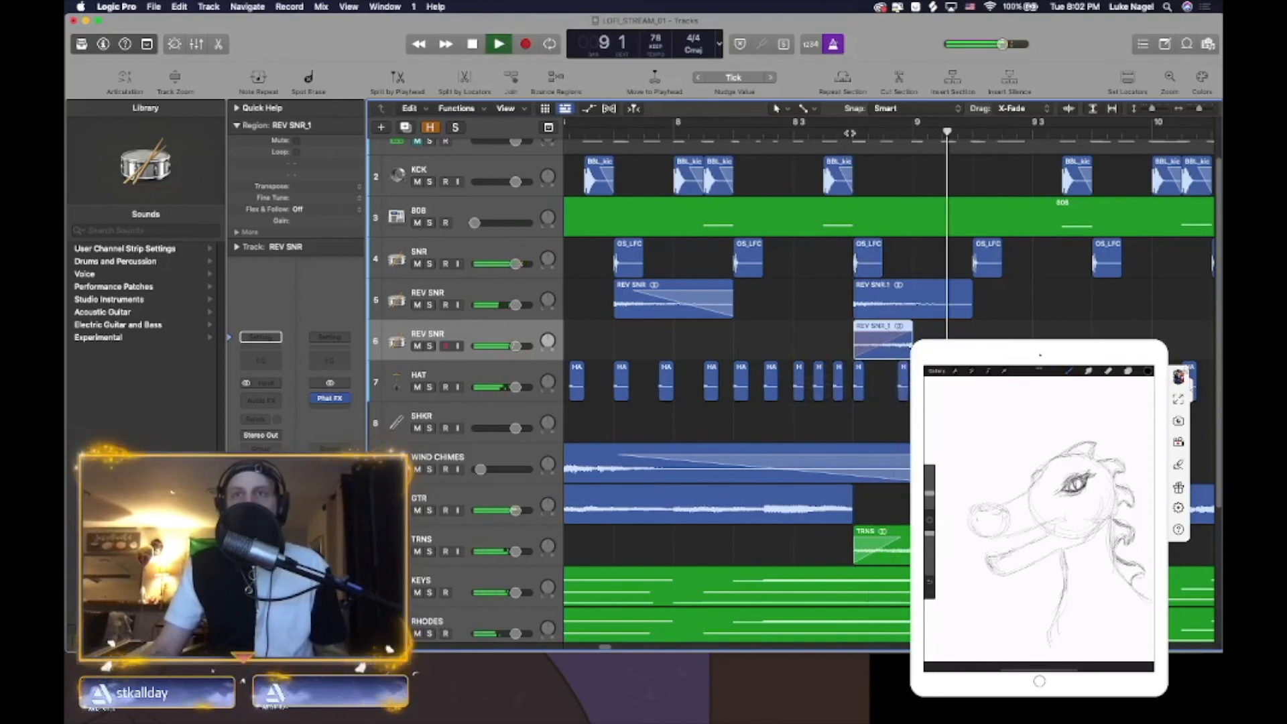
left_click(790, 131)
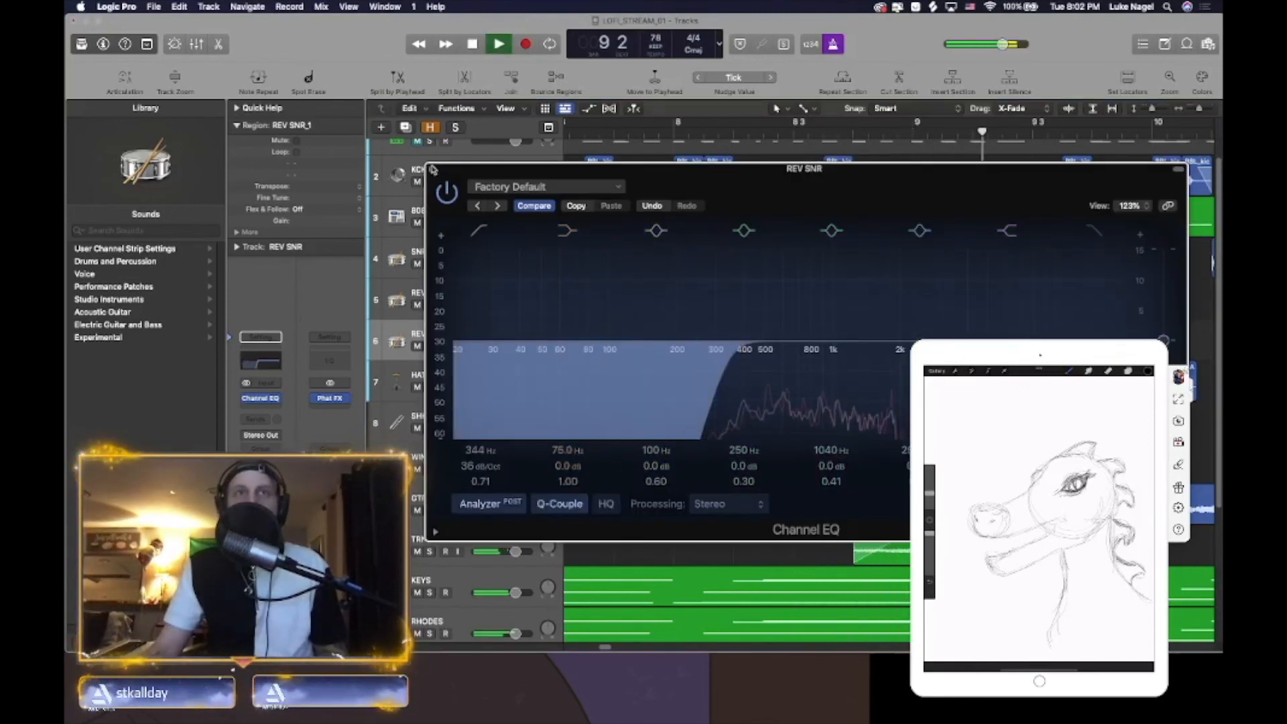
left_click(432, 169)
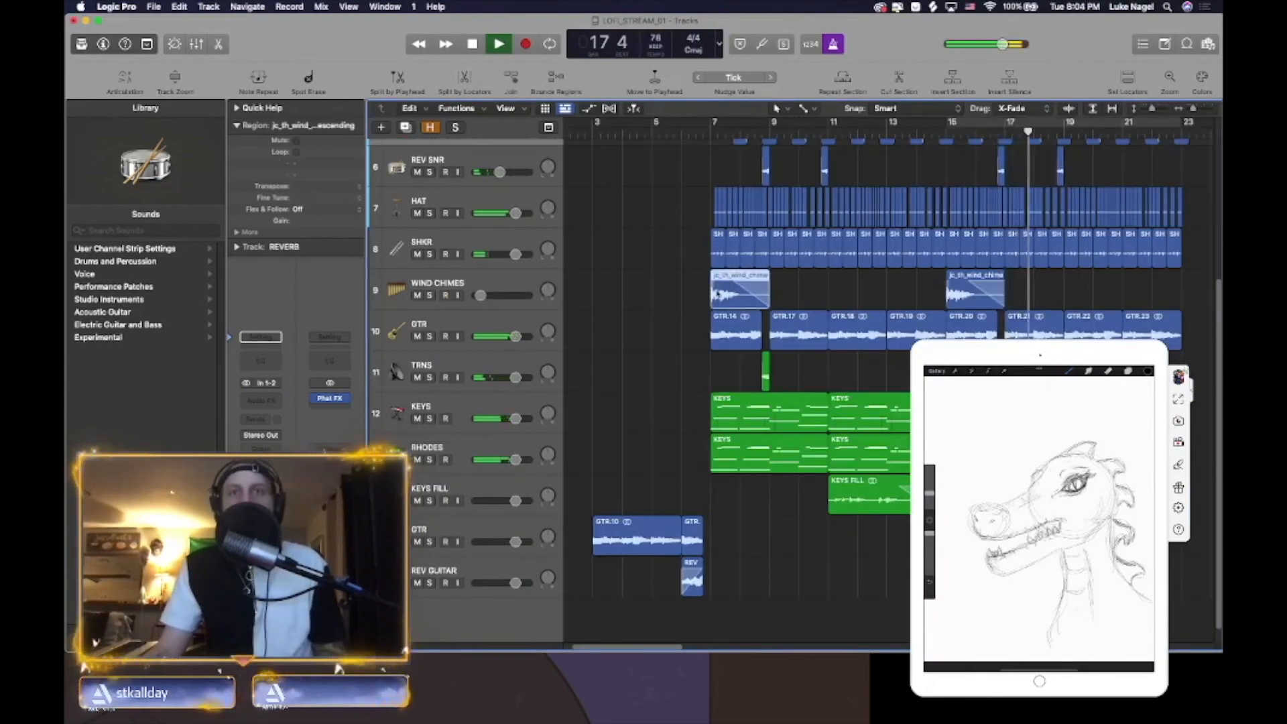
- Fit the whole arrangement in view and save the project
scroll(789, 378, "up", 5)
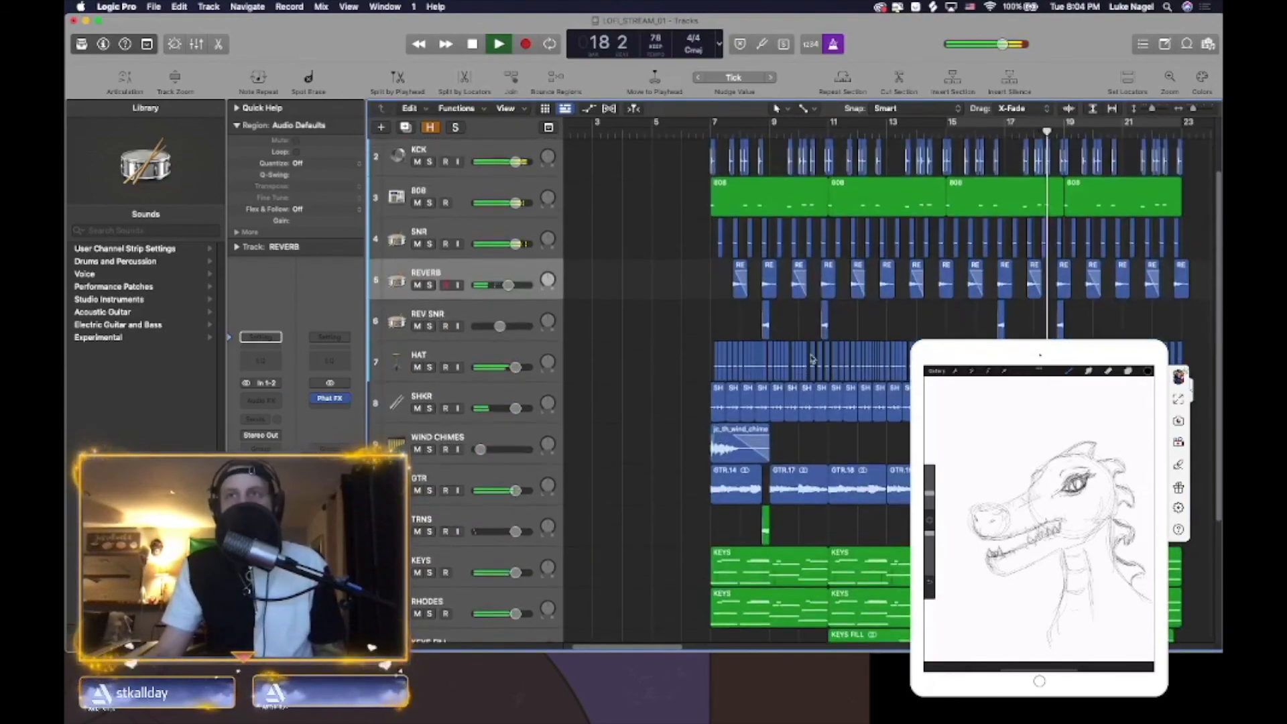
scroll(813, 359, "down", 3)
left_click_drag(1193, 109, 1149, 108)
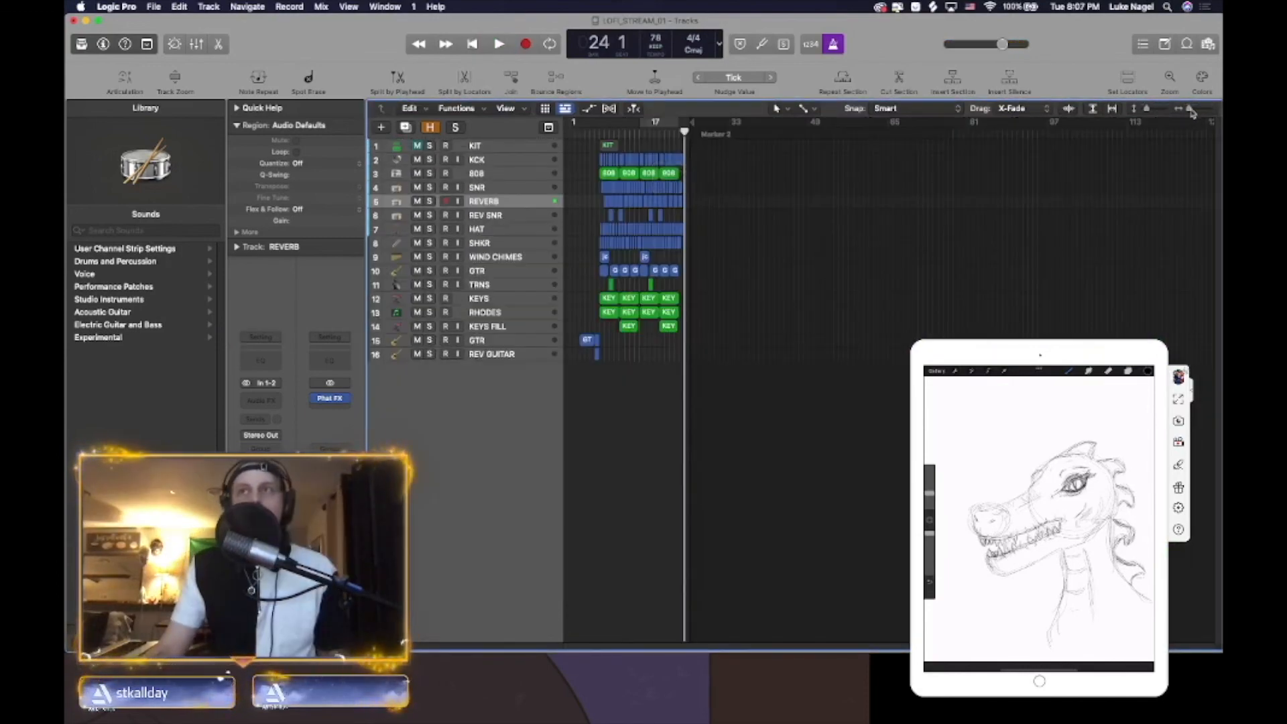
left_click_drag(1191, 110, 1190, 110)
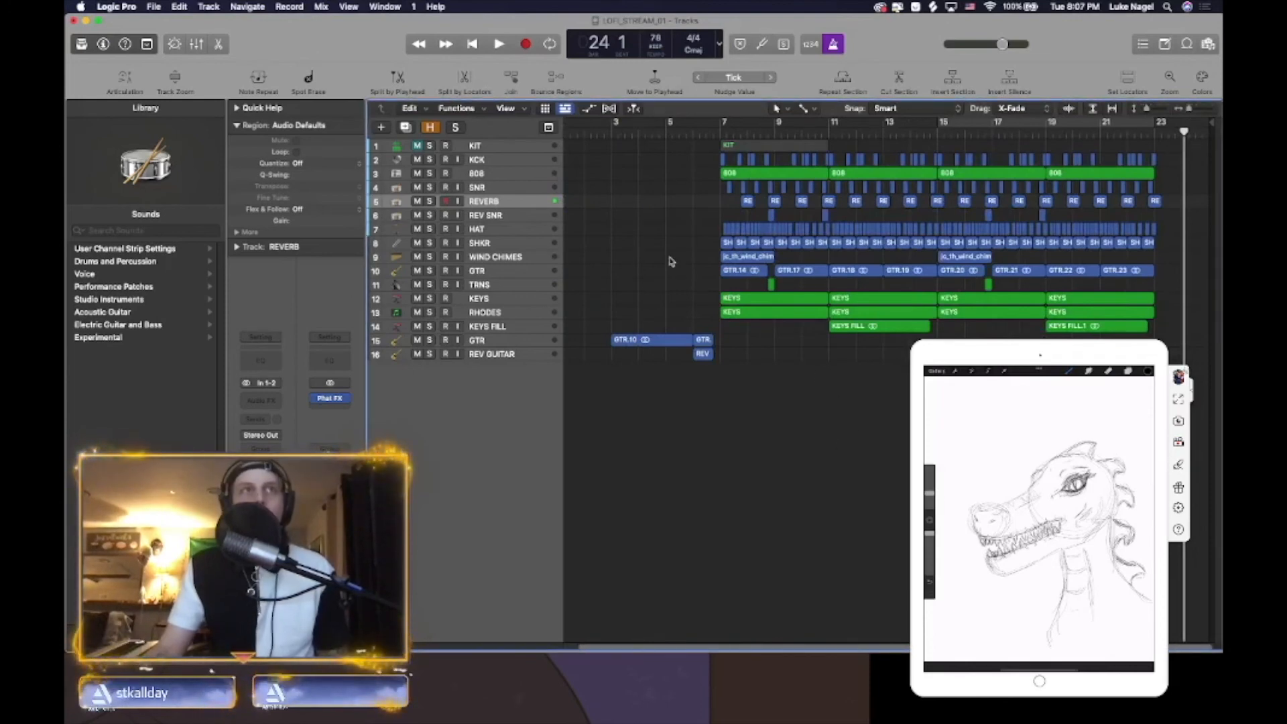
left_click(153, 7)
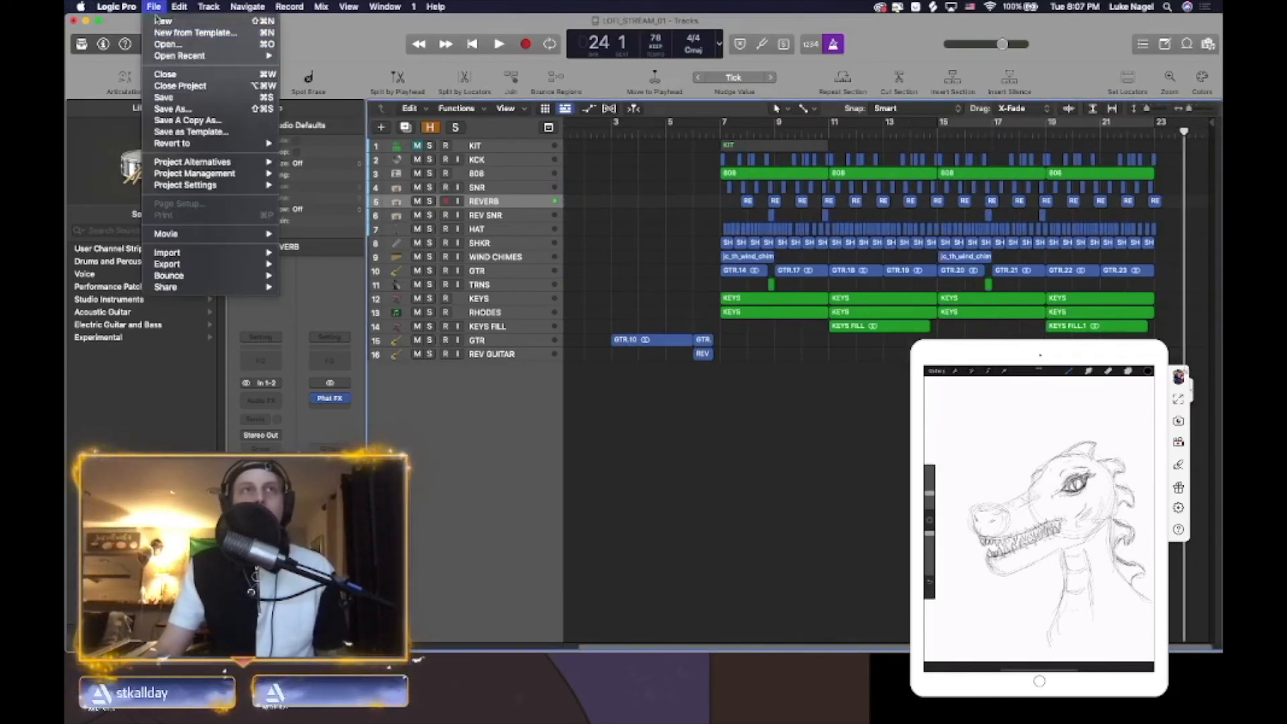
left_click(175, 99)
- Select the KIT track with its region at bar 7
left_click_drag(1188, 110, 1153, 114)
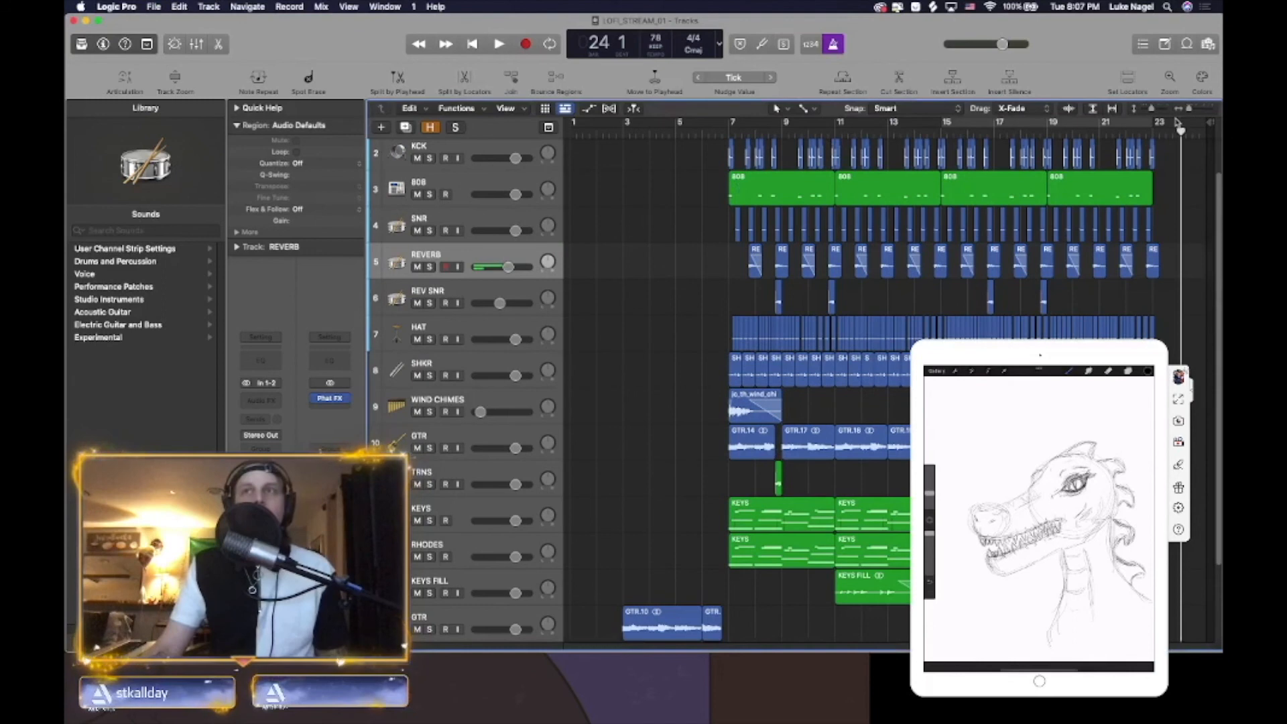
left_click_drag(1152, 111, 1148, 113)
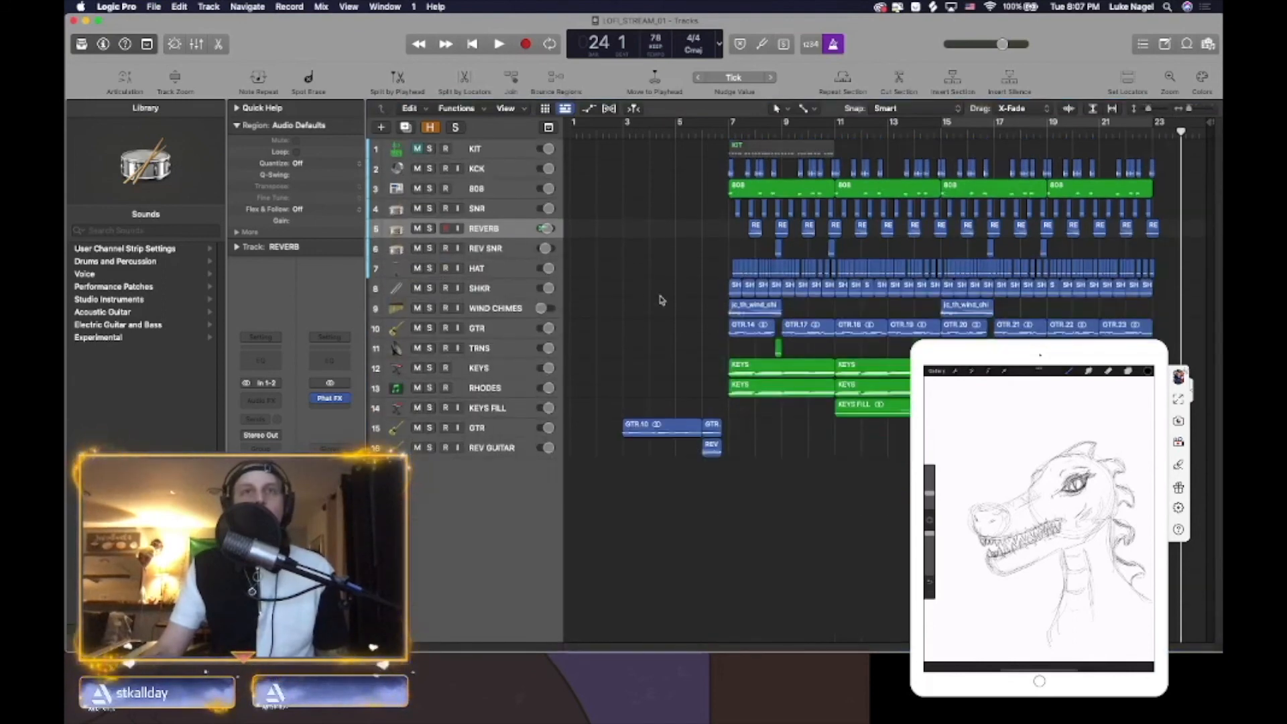
left_click(494, 150)
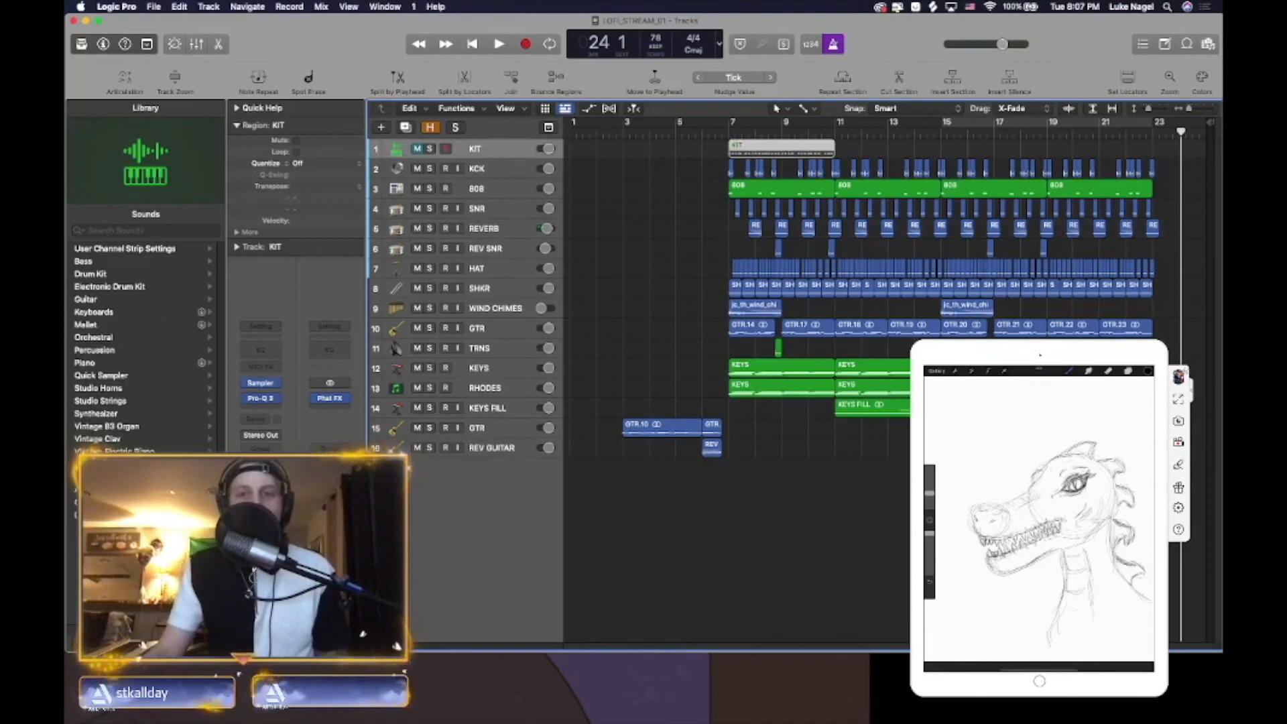